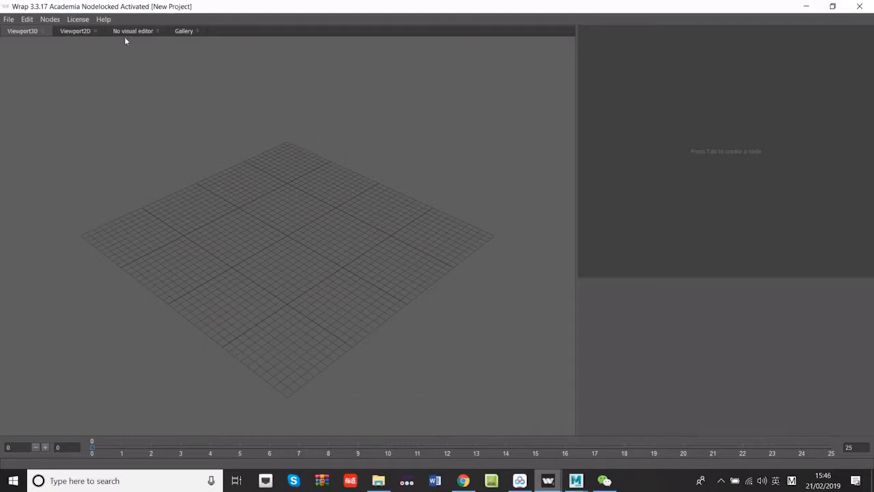
- Load the Body basemesh from the gallery and move its node to the upper left of the node graph
{"action": "left_click", "coordinate": [184, 32]}
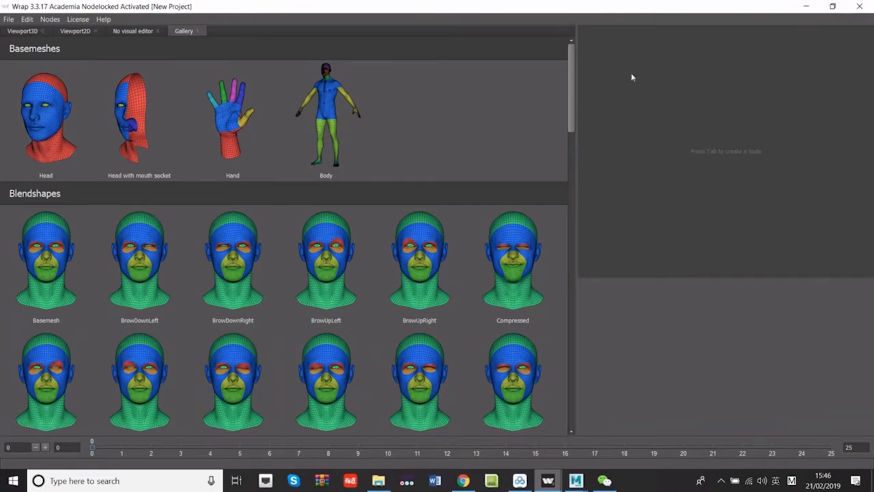
{"action": "left_click", "coordinate": [22, 31]}
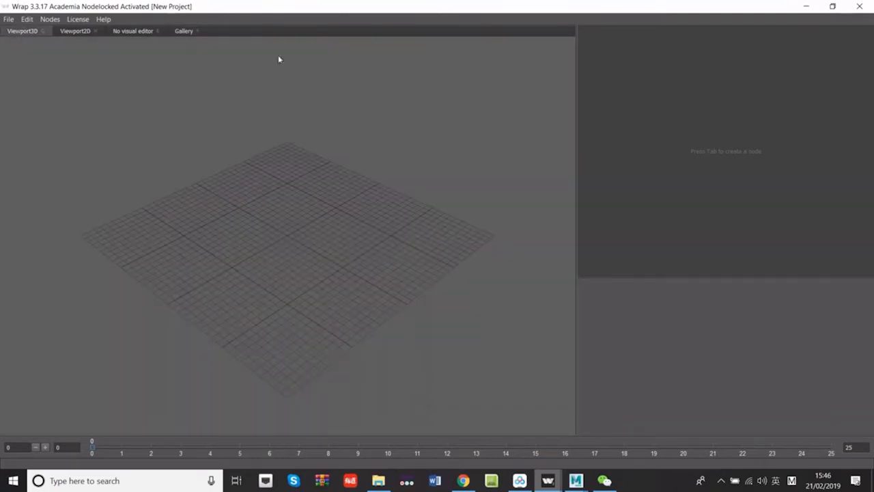
{"action": "left_click", "coordinate": [185, 33]}
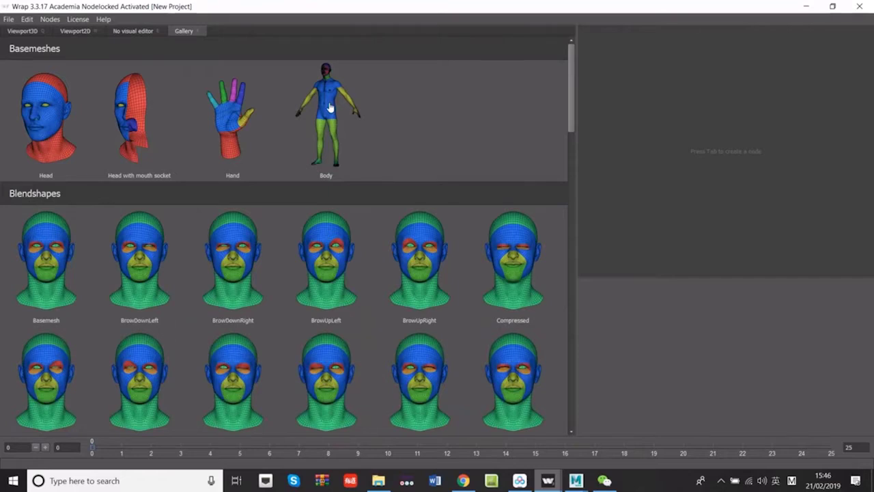
{"action": "double_click", "coordinate": [330, 112]}
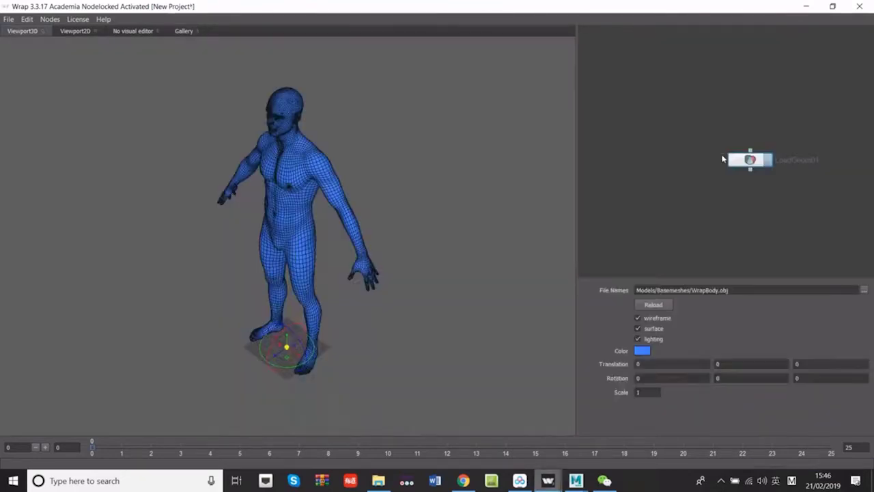
{"action": "left_click_drag", "start_coordinate": [746, 158], "coordinate": [618, 96]}
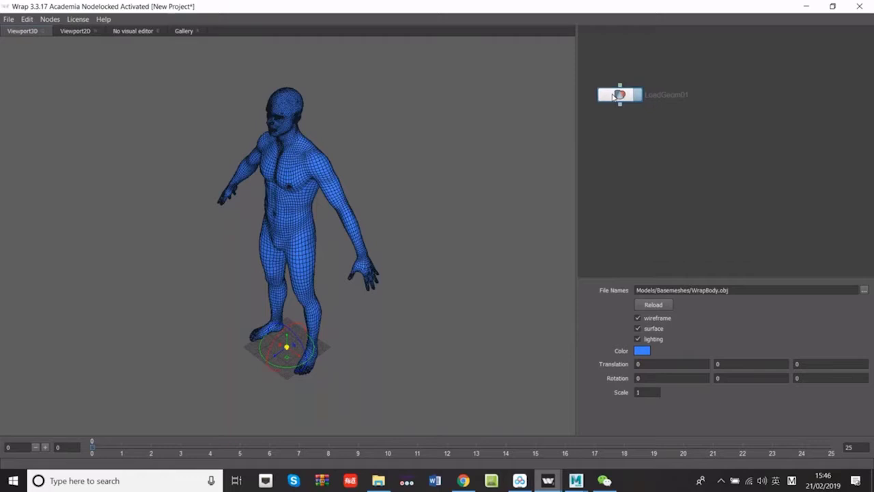
- Rename the body model's node as Basemesh
{"action": "double_click", "coordinate": [681, 97]}
{"action": "type", "text": "B"}
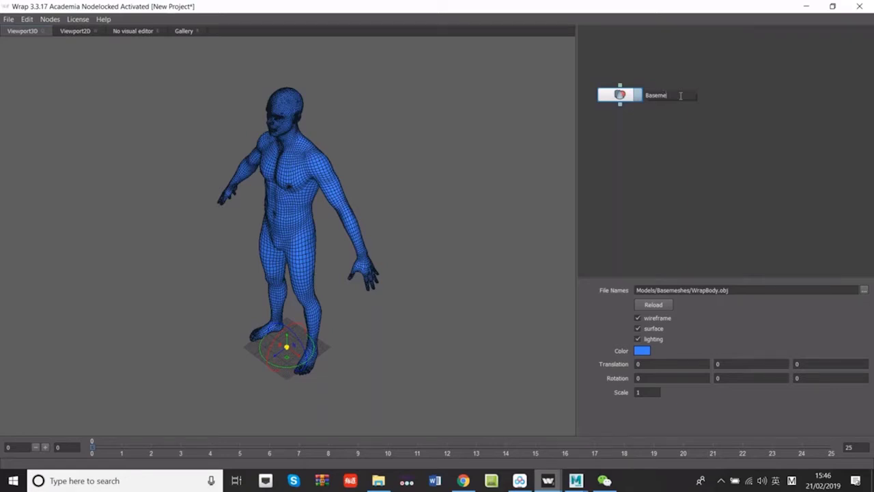
{"action": "type", "text": "asemesh"}
{"action": "key", "text": "Return"}
- Add a LoadGeom node to the graph and place it beside the Basemesh node
{"action": "left_click_drag", "start_coordinate": [133, 269], "coordinate": [180, 290]}
{"action": "scroll", "coordinate": [210, 317], "scroll_direction": "up", "scroll_amount": 5}
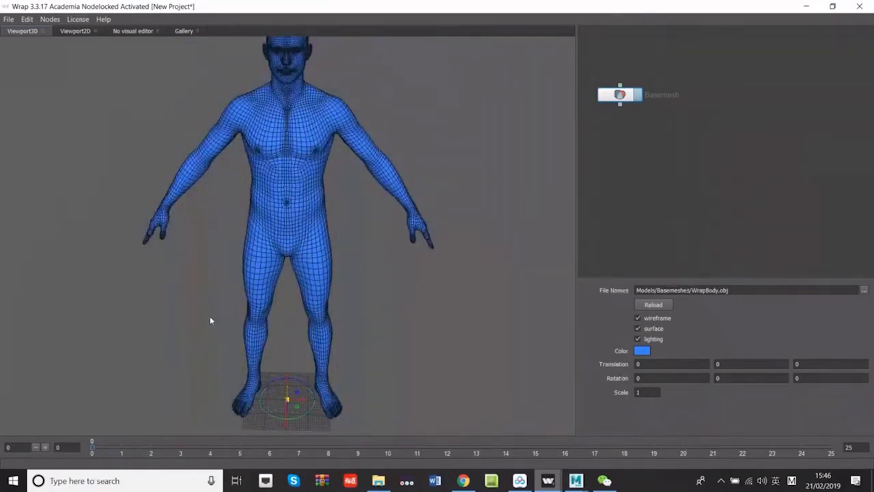
{"action": "scroll", "coordinate": [210, 321], "scroll_direction": "up", "scroll_amount": 5}
{"action": "scroll", "coordinate": [203, 312], "scroll_direction": "down", "scroll_amount": 4}
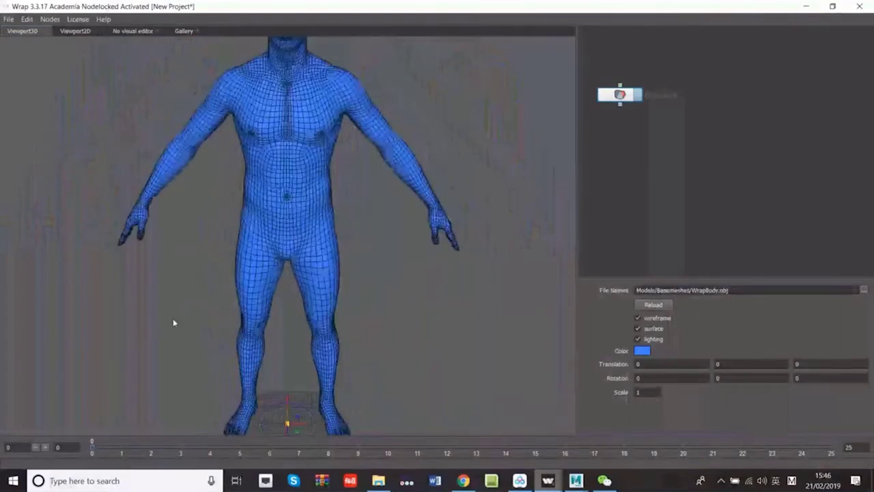
{"action": "left_click_drag", "start_coordinate": [174, 322], "coordinate": [378, 347]}
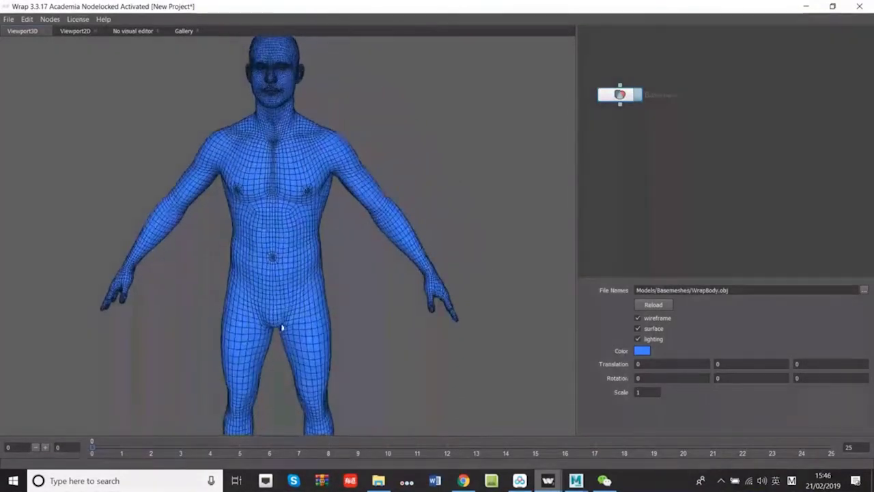
{"action": "middle_click_drag", "start_coordinate": [281, 328], "coordinate": [320, 330]}
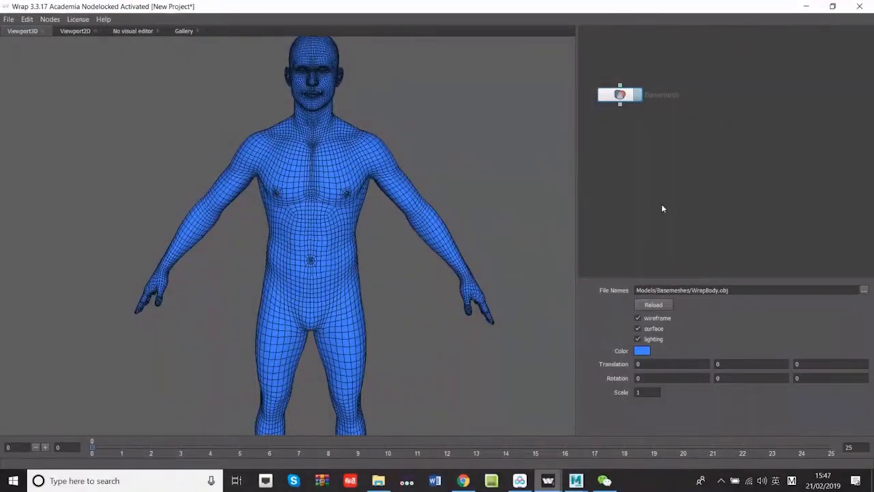
{"action": "right_click", "coordinate": [757, 167]}
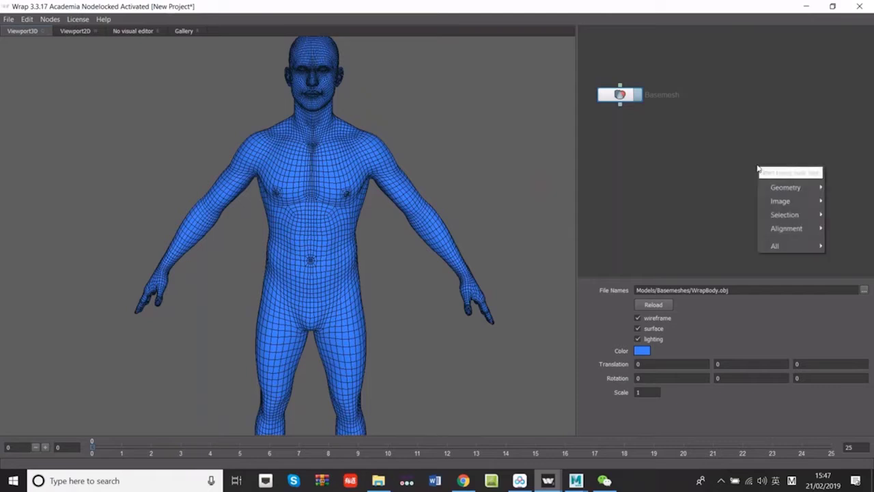
{"action": "mouse_move", "coordinate": [780, 190]}
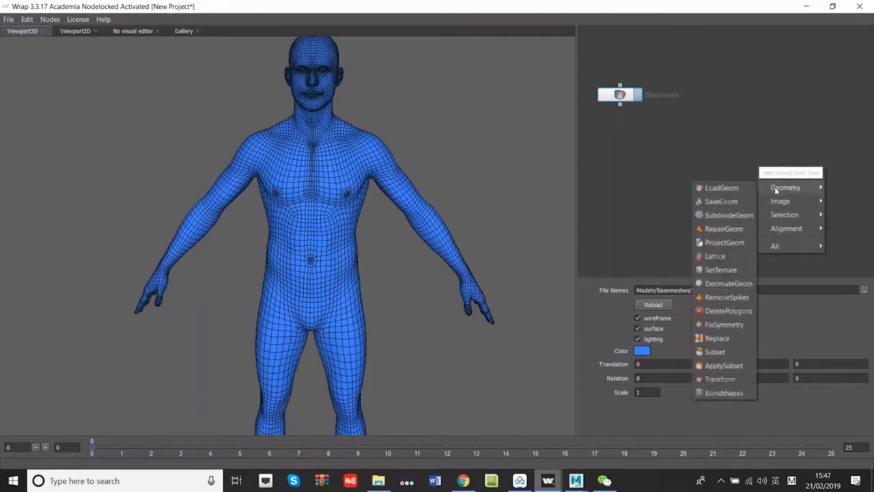
{"action": "left_click", "coordinate": [718, 188]}
{"action": "left_click_drag", "start_coordinate": [775, 175], "coordinate": [735, 106]}
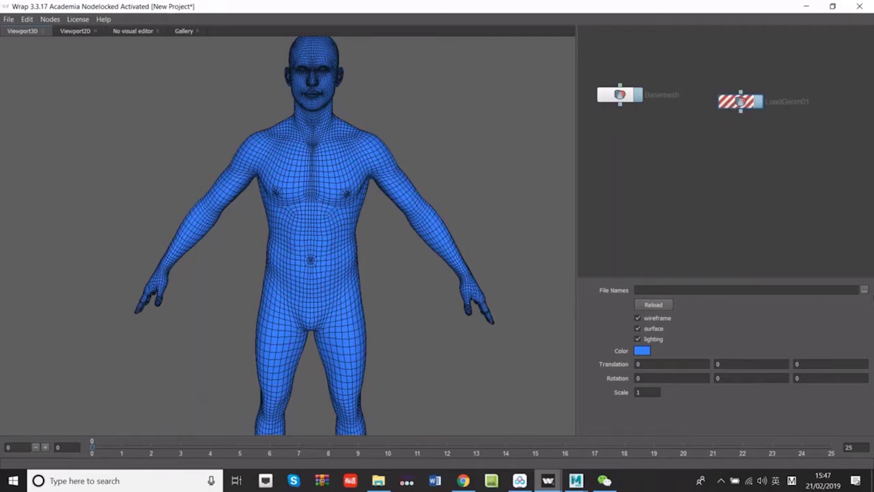
- Load the Fridolin OBJ model from the Winterscool folder on the desktop into the new LoadGeom node and level it with Basemesh
{"action": "left_click", "coordinate": [864, 290]}
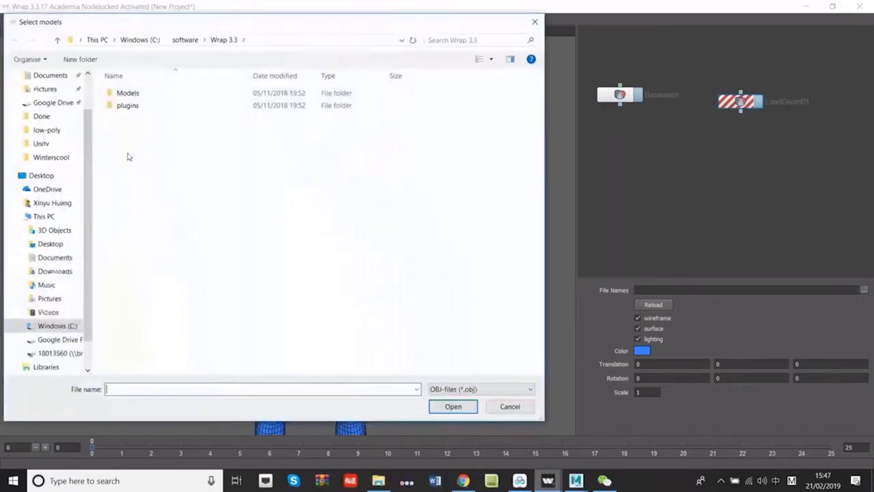
{"action": "left_click", "coordinate": [46, 93]}
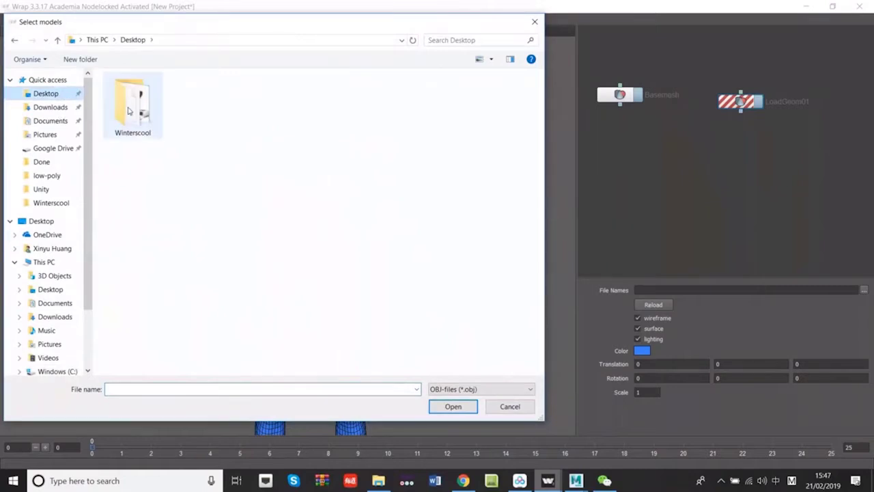
{"action": "double_click", "coordinate": [128, 111]}
{"action": "left_click", "coordinate": [259, 106]}
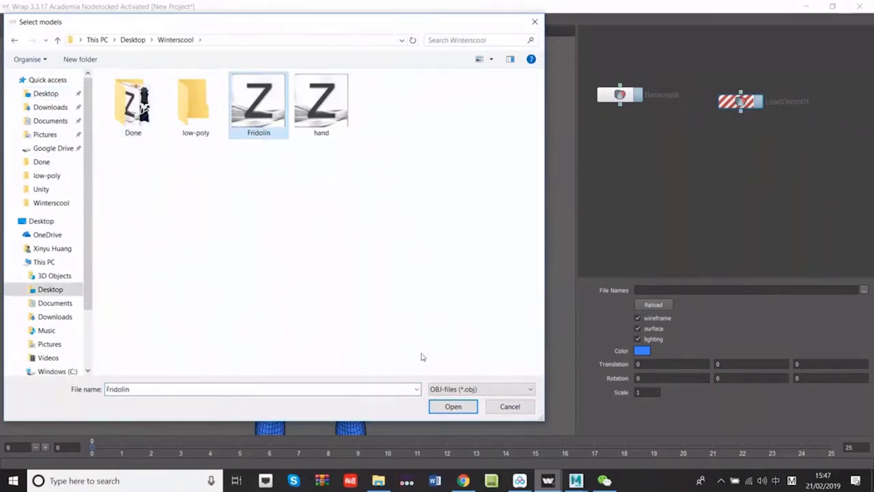
{"action": "left_click", "coordinate": [448, 407]}
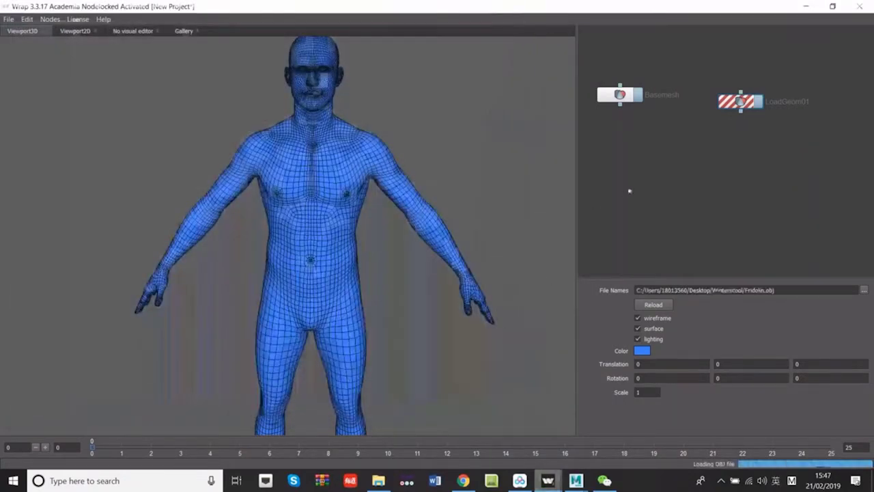
{"action": "mouse_move", "coordinate": [727, 109]}
{"action": "left_mouse_down"}
{"action": "mouse_move", "coordinate": [721, 96]}
{"action": "mouse_move", "coordinate": [725, 103]}
{"action": "left_mouse_up"}
- Set the scale of the tiny Fridolin scan at the basemesh's feet to 100
{"action": "right_click_drag", "start_coordinate": [379, 292], "coordinate": [394, 347], "text": "alt"}
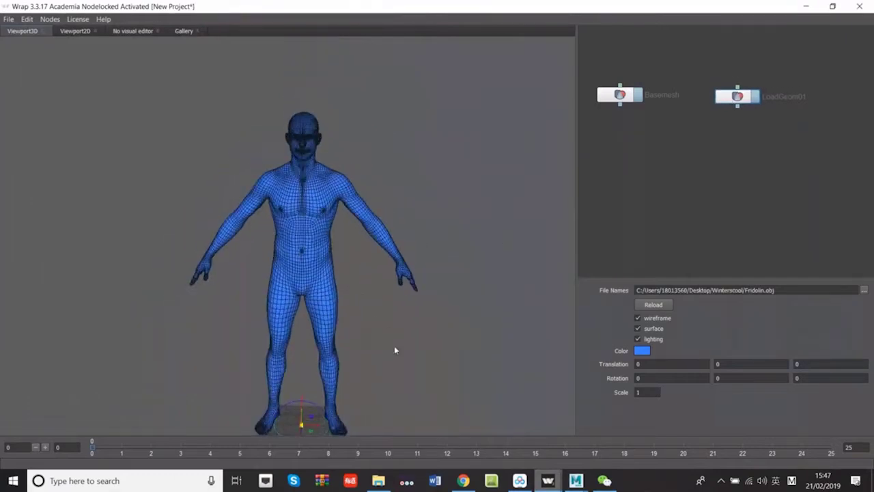
{"action": "middle_click_drag", "start_coordinate": [394, 362], "coordinate": [397, 292], "text": "alt"}
{"action": "right_click_drag", "start_coordinate": [397, 292], "coordinate": [404, 377], "text": "alt"}
{"action": "middle_click_drag", "start_coordinate": [405, 377], "coordinate": [402, 299], "text": "alt"}
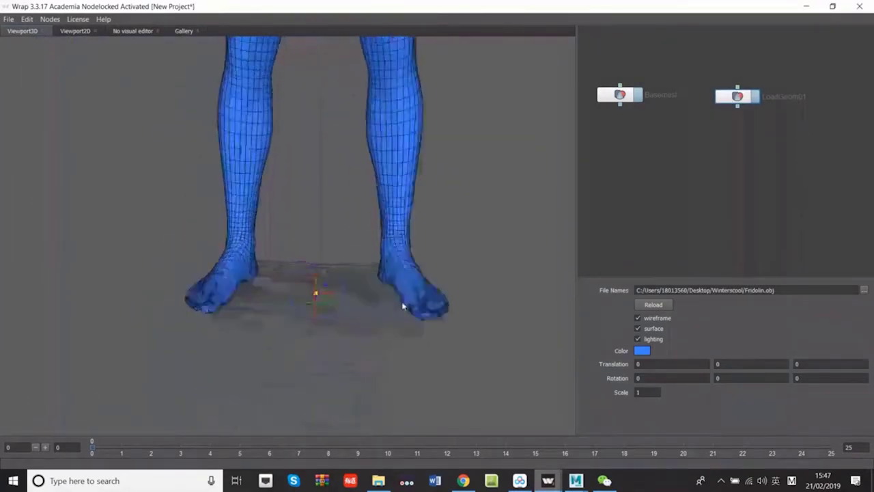
{"action": "right_click_drag", "start_coordinate": [402, 299], "coordinate": [399, 329], "text": "alt"}
{"action": "middle_click_drag", "start_coordinate": [399, 329], "coordinate": [394, 277], "text": "alt"}
{"action": "right_click_drag", "start_coordinate": [394, 277], "coordinate": [414, 324], "text": "alt"}
{"action": "middle_click_drag", "start_coordinate": [414, 324], "coordinate": [380, 273], "text": "alt"}
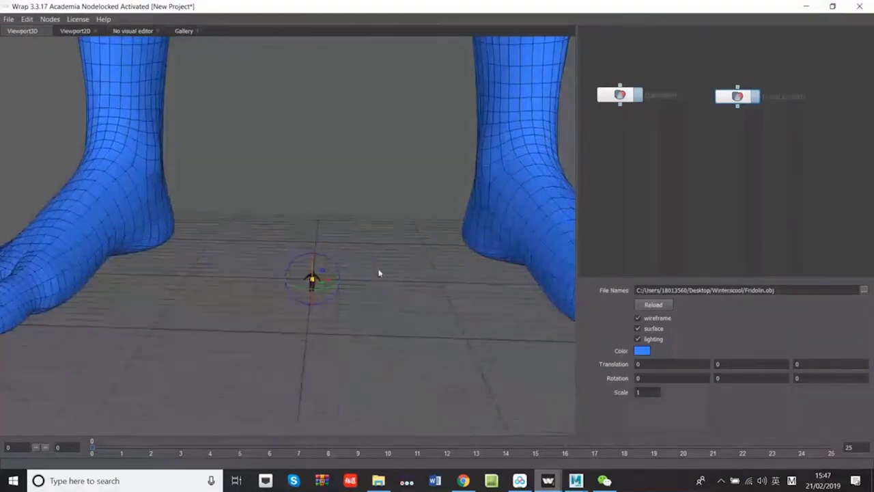
{"action": "left_click", "coordinate": [657, 393]}
{"action": "type", "text": "100"}
{"action": "key", "text": "Return"}
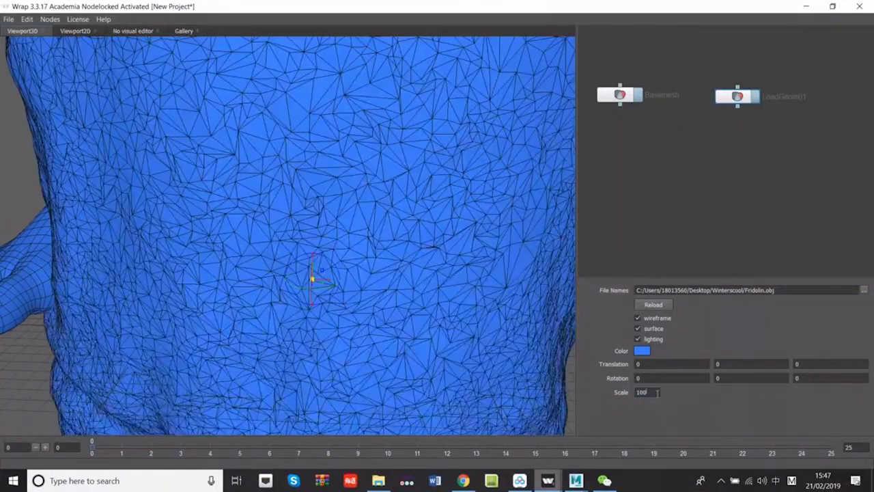
- Try rotating the Fridolin scan about 6 degrees around the Z axis, and undo the rotation
{"action": "right_click_drag", "start_coordinate": [515, 341], "coordinate": [293, 244], "text": "alt"}
{"action": "left_click_drag", "start_coordinate": [293, 244], "coordinate": [446, 359], "text": "alt"}
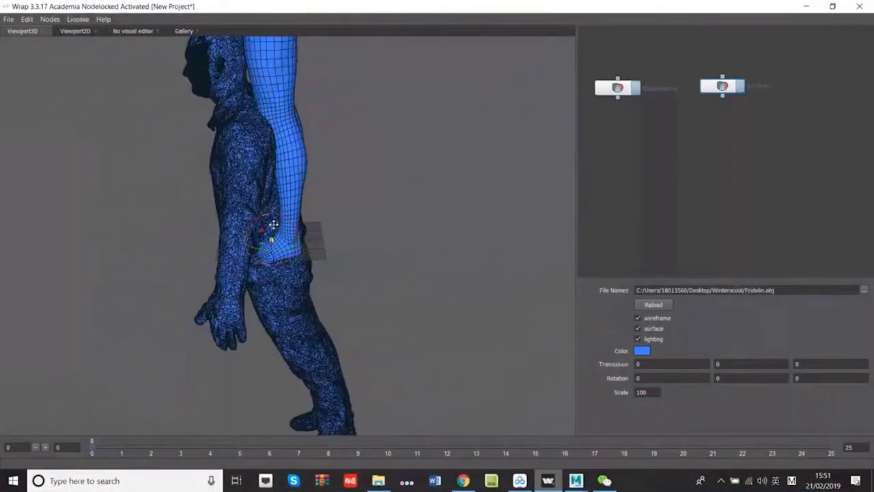
{"action": "left_click_drag", "start_coordinate": [273, 225], "coordinate": [277, 160]}
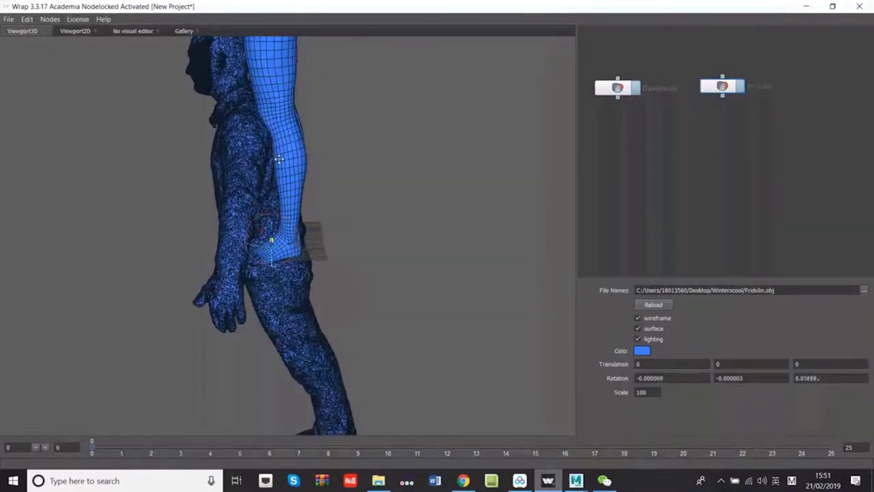
{"action": "key", "text": "ctrl+z"}
- Raise the Fridolin scan to a Y translation of about 94.5 so it overlaps the basemesh
{"action": "left_click_drag", "start_coordinate": [273, 228], "coordinate": [241, 3], "text": "alt"}
{"action": "middle_click_drag", "start_coordinate": [273, 28], "coordinate": [282, 137], "text": "alt"}
{"action": "left_click_drag", "start_coordinate": [282, 136], "coordinate": [287, 99]}
{"action": "left_click_drag", "start_coordinate": [310, 142], "coordinate": [315, 205]}
- Rotate the Fridolin scan to about -13.5 degrees around the X axis to straighten it against the basemesh
{"action": "left_click_drag", "start_coordinate": [316, 170], "coordinate": [351, 215]}
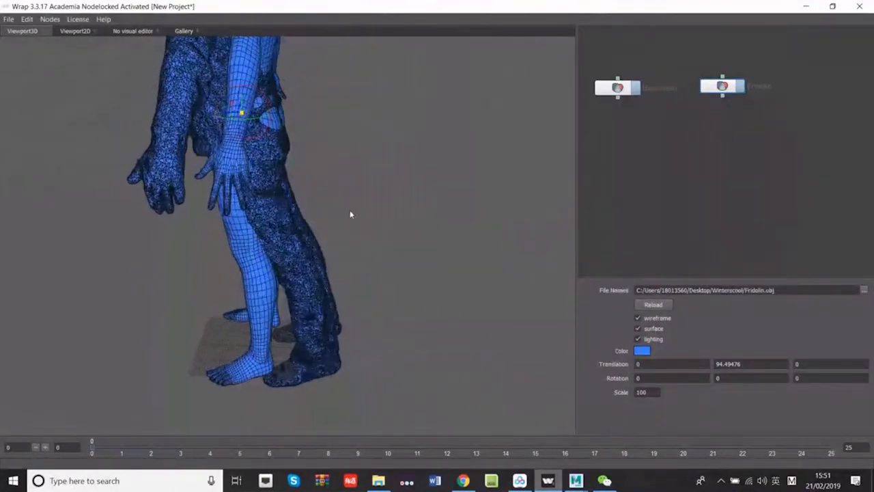
{"action": "left_click_drag", "start_coordinate": [259, 90], "coordinate": [264, 96]}
{"action": "left_click_drag", "start_coordinate": [308, 160], "coordinate": [396, 178]}
{"action": "scroll", "coordinate": [389, 280], "scroll_direction": "down", "scroll_amount": 6}
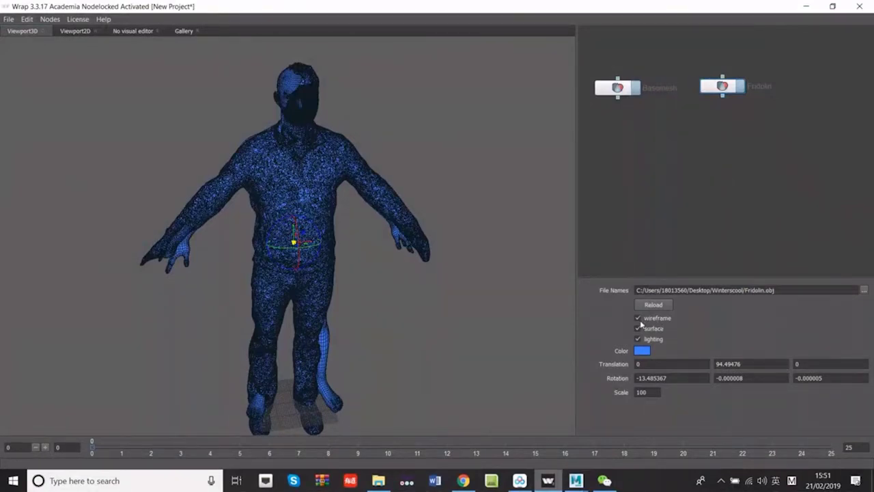
- Turn off the wireframe display of the Fridolin scan and nudge its node slightly down
{"action": "left_click", "coordinate": [639, 319]}
{"action": "left_click_drag", "start_coordinate": [478, 310], "coordinate": [419, 312]}
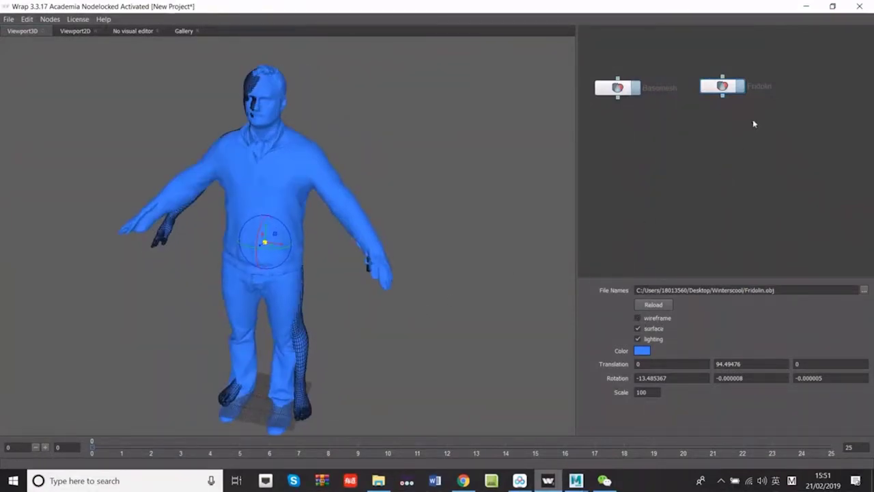
{"action": "left_click_drag", "start_coordinate": [728, 89], "coordinate": [726, 93]}
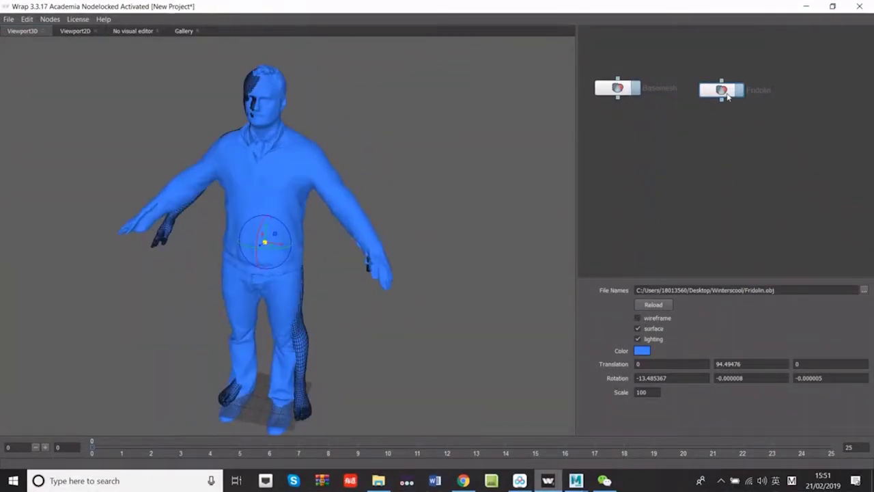
- Add a LoadImage node to the graph and place it above the Fridolin node
{"action": "right_click", "coordinate": [751, 220]}
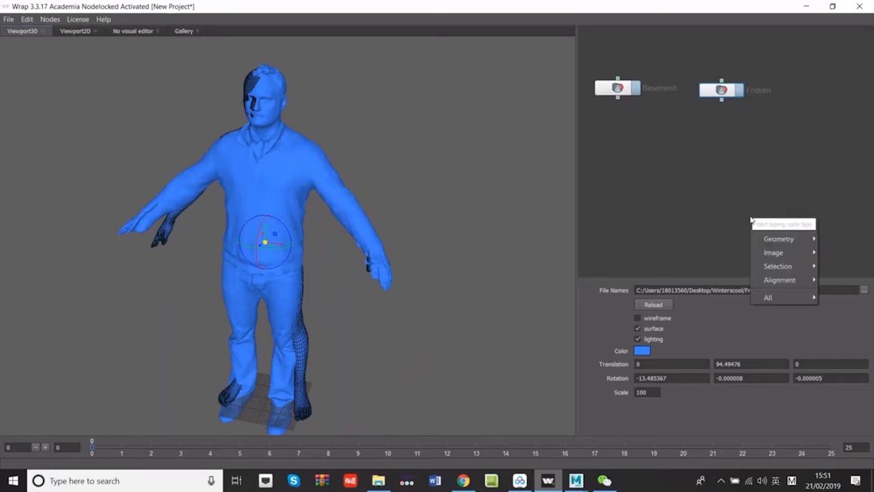
{"action": "mouse_move", "coordinate": [795, 255]}
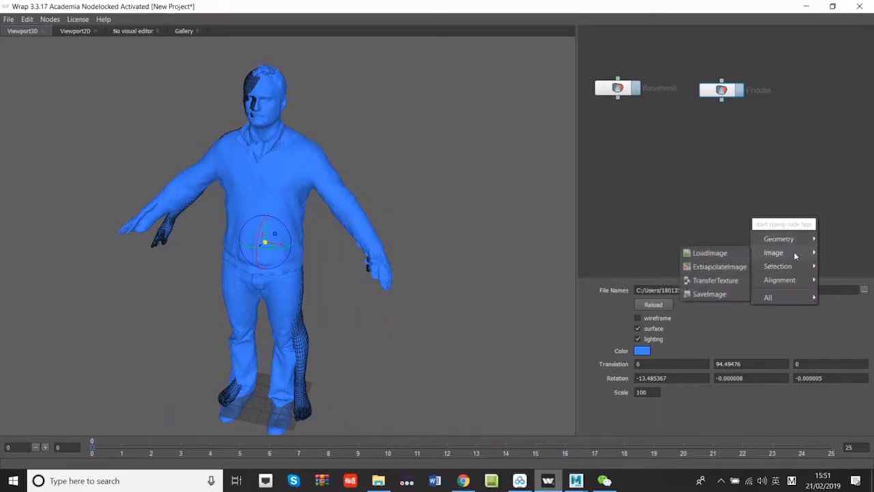
{"action": "left_click", "coordinate": [741, 254]}
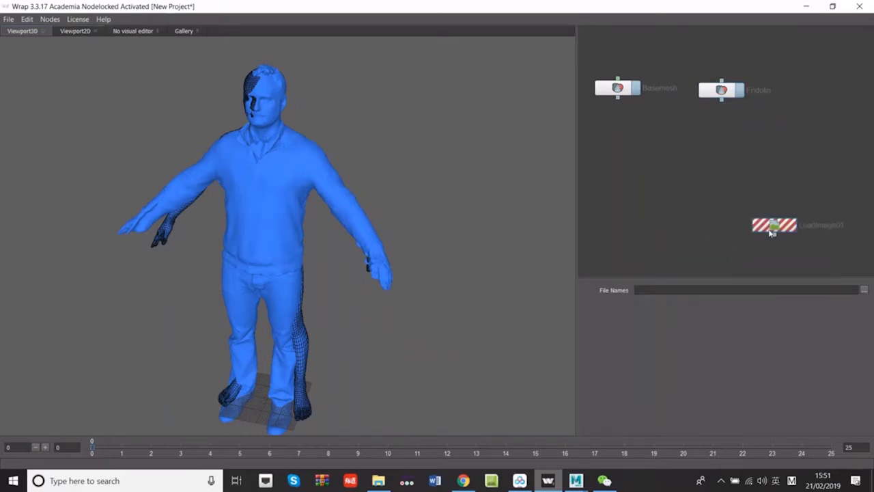
{"action": "left_click_drag", "start_coordinate": [772, 233], "coordinate": [719, 49]}
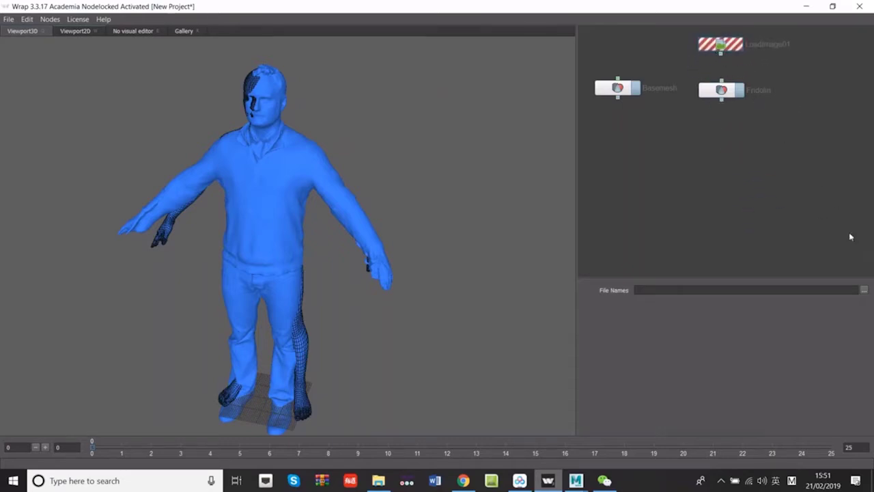
- Load model_texture from the Winterscool folder into the LoadImage node and adjust the node's position above Fridolin
{"action": "left_click", "coordinate": [864, 291]}
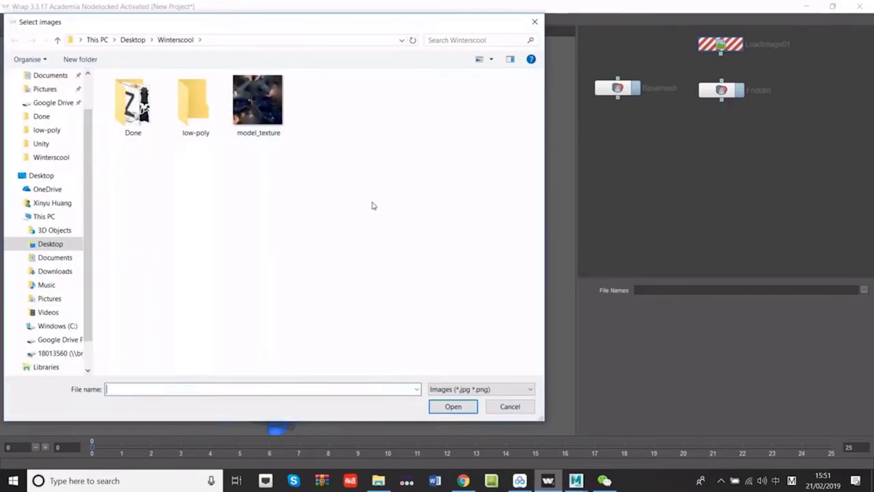
{"action": "left_click", "coordinate": [267, 133]}
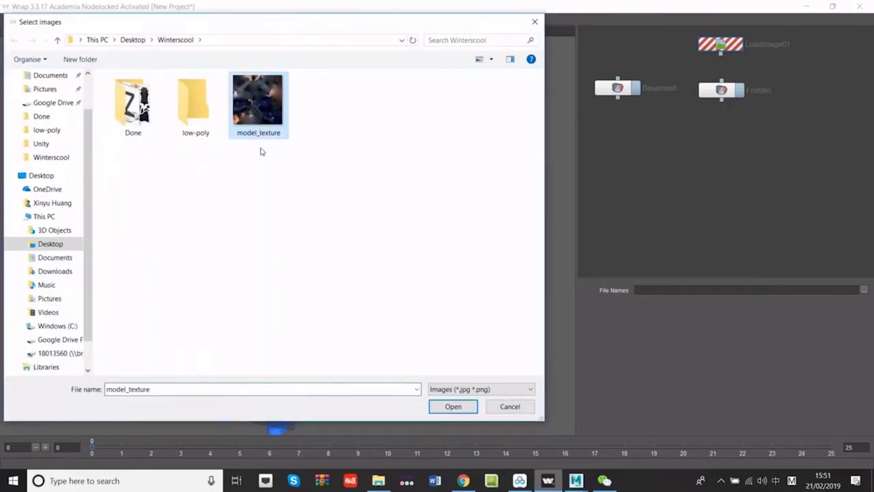
{"action": "left_click", "coordinate": [457, 406]}
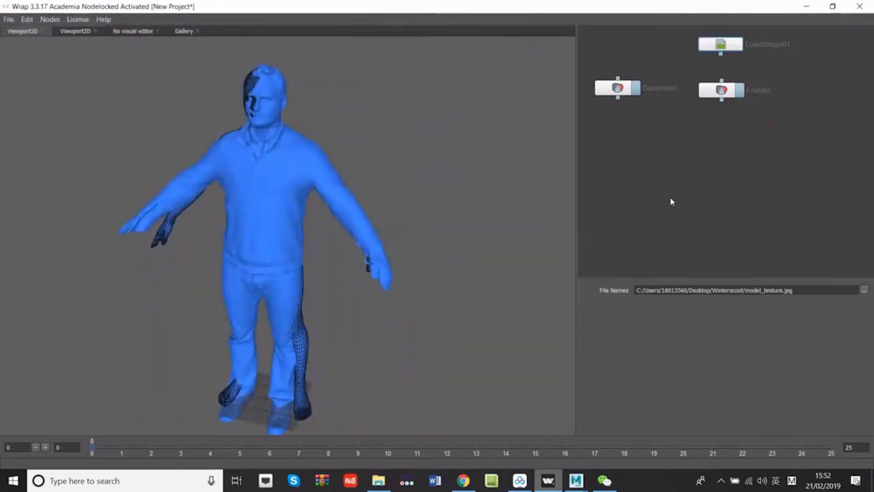
{"action": "left_click_drag", "start_coordinate": [717, 46], "coordinate": [717, 48]}
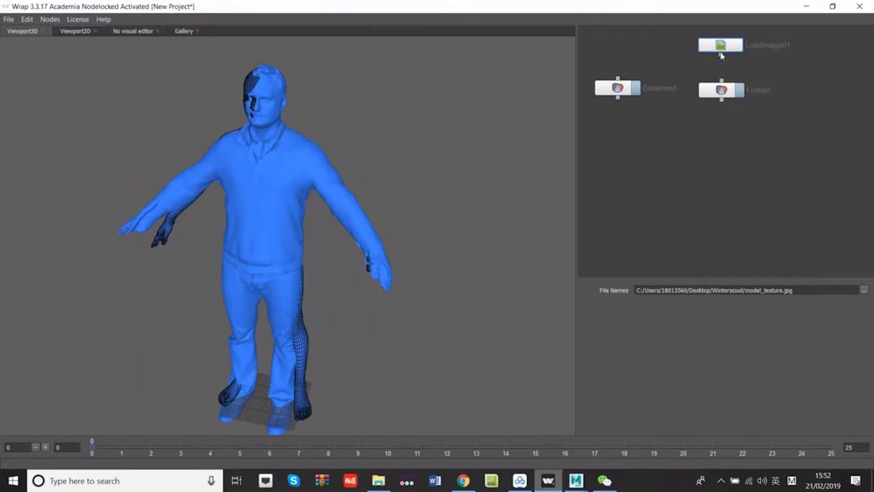
- Connect the LoadImage node to the Fridolin node to texture the scan, and nudge the Basemesh node level with Fridolin
{"action": "left_click_drag", "start_coordinate": [721, 56], "coordinate": [723, 90]}
{"action": "left_click", "coordinate": [720, 91]}
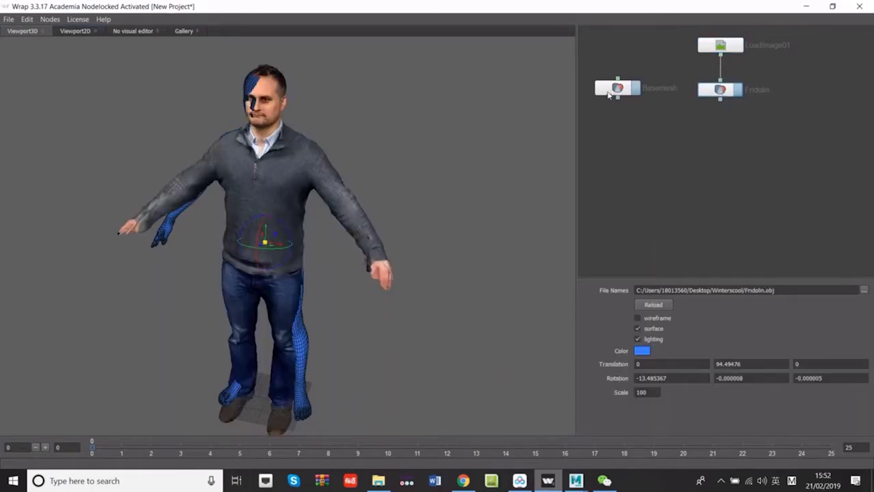
{"action": "left_click_drag", "start_coordinate": [608, 95], "coordinate": [610, 98]}
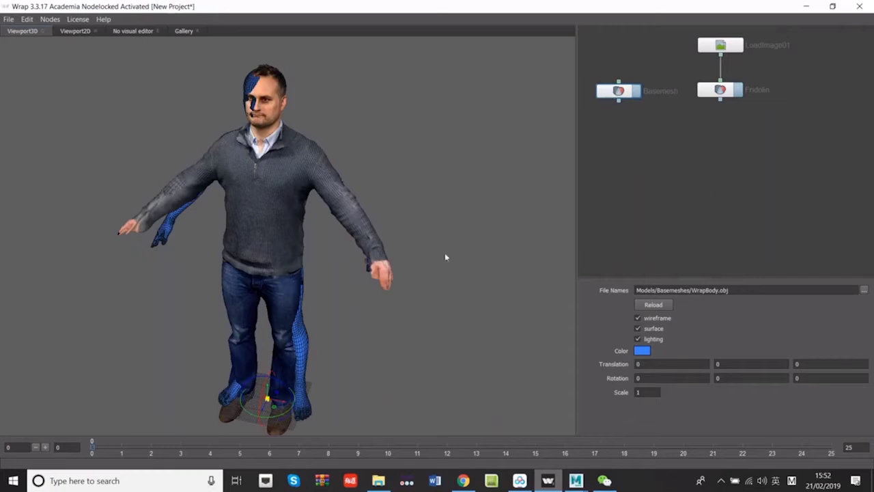
{"action": "mouse_move", "coordinate": [444, 257]}
{"action": "left_mouse_down"}
{"action": "mouse_move", "coordinate": [434, 260]}
{"action": "mouse_move", "coordinate": [464, 256]}
{"action": "mouse_move", "coordinate": [437, 259]}
{"action": "left_mouse_up"}
{"action": "scroll", "coordinate": [369, 346], "scroll_direction": "up", "scroll_amount": 2}
{"action": "middle_click_drag", "start_coordinate": [368, 345], "coordinate": [371, 313]}
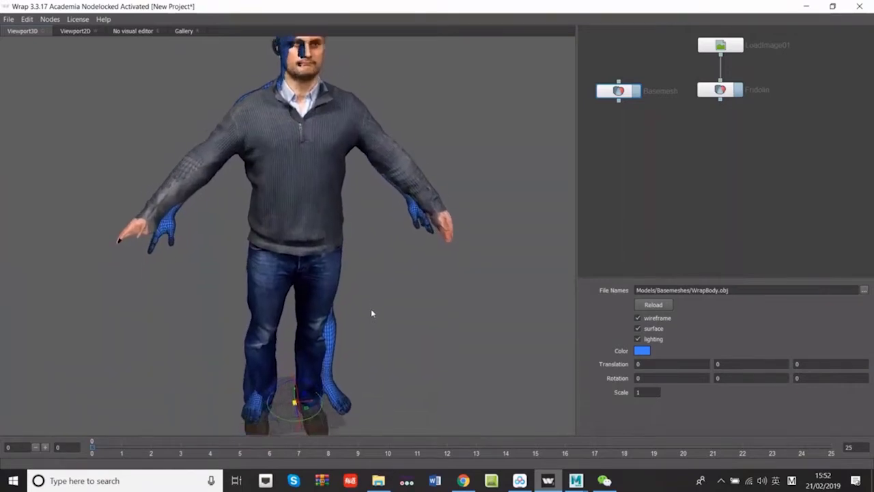
{"action": "left_click_drag", "start_coordinate": [372, 314], "coordinate": [356, 319]}
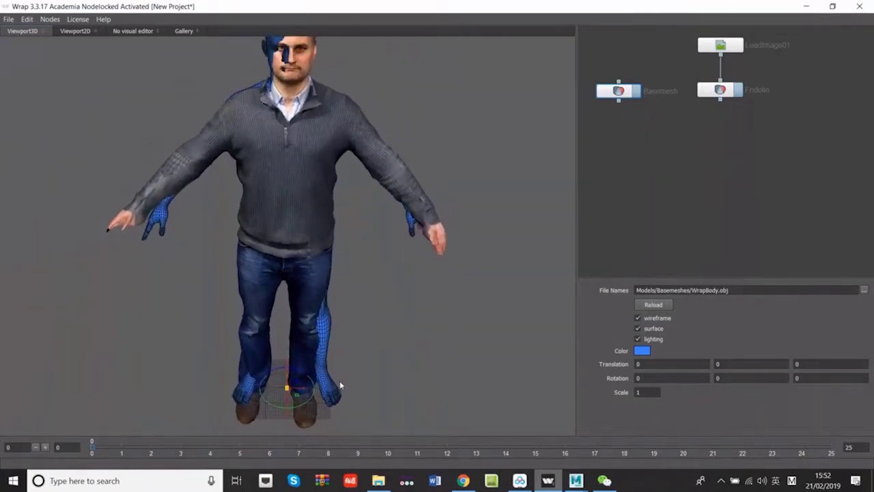
{"action": "left_click_drag", "start_coordinate": [340, 385], "coordinate": [375, 403]}
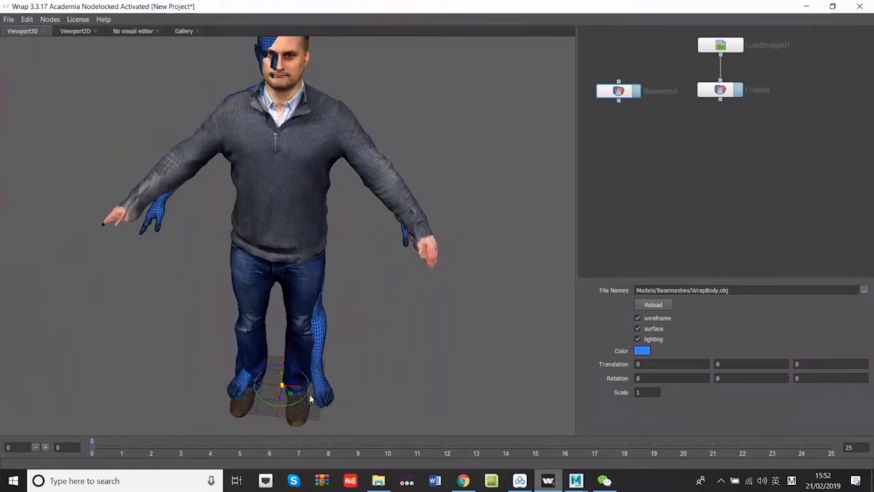
{"action": "left_click_drag", "start_coordinate": [296, 385], "coordinate": [297, 387]}
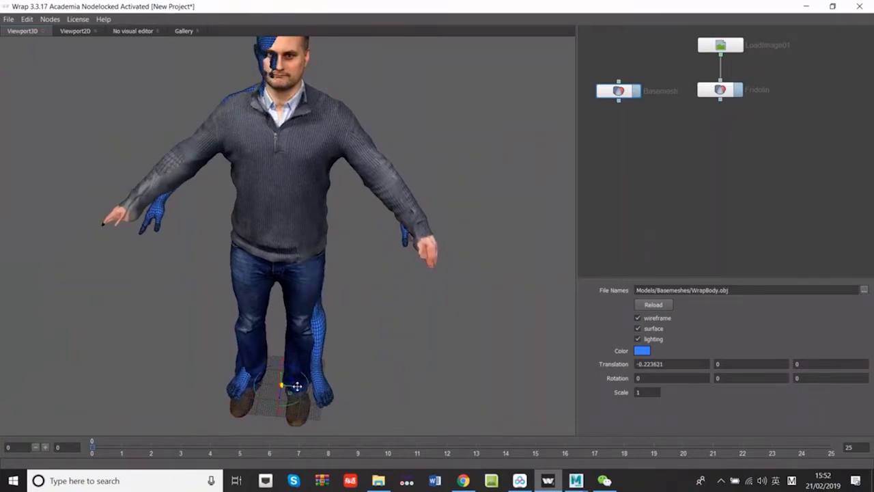
{"action": "key", "text": "ctrl+z"}
- Move the Fridolin scan to a translation of about -1.3, 103.0, -2.0 relative to the basemesh
{"action": "left_click", "coordinate": [719, 90]}
{"action": "left_click_drag", "start_coordinate": [410, 312], "coordinate": [435, 293]}
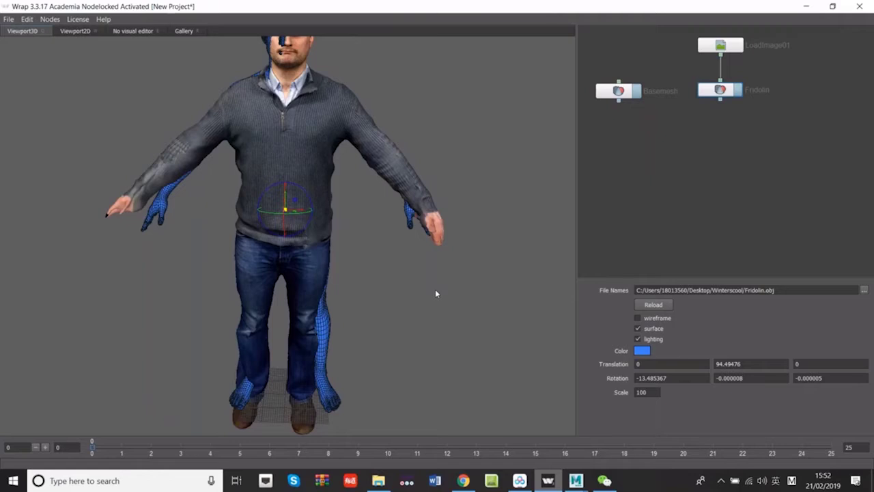
{"action": "left_click_drag", "start_coordinate": [427, 284], "coordinate": [414, 308]}
{"action": "left_click_drag", "start_coordinate": [308, 241], "coordinate": [298, 257]}
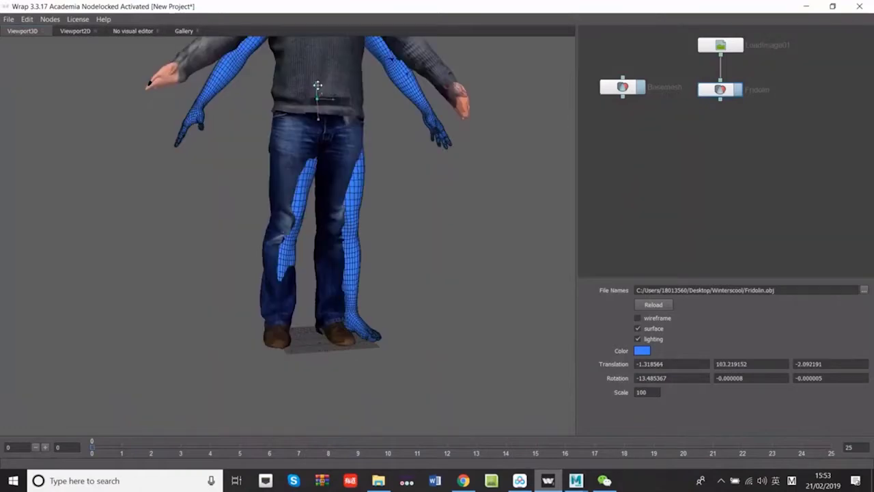
{"action": "left_click_drag", "start_coordinate": [400, 204], "coordinate": [427, 336]}
- Set the Fridolin scan's scale to 97
{"action": "double_click", "coordinate": [647, 392]}
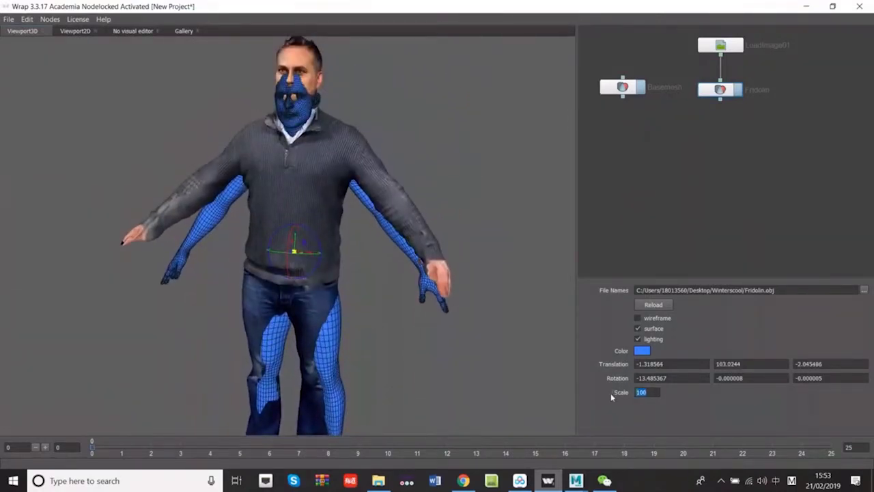
{"action": "type", "text": "97"}
{"action": "key", "text": "Return"}
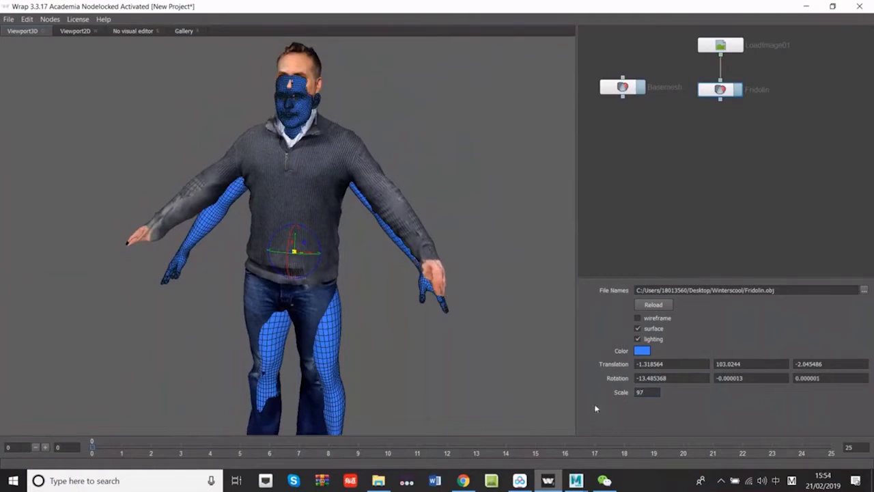
- Shift the Fridolin scan to about 96.1 in Y and -0.4 in Z so it overlaps the basemesh more closely
{"action": "left_click_drag", "start_coordinate": [410, 280], "coordinate": [385, 246]}
{"action": "left_click_drag", "start_coordinate": [293, 217], "coordinate": [388, 254]}
{"action": "left_click_drag", "start_coordinate": [319, 172], "coordinate": [340, 187]}
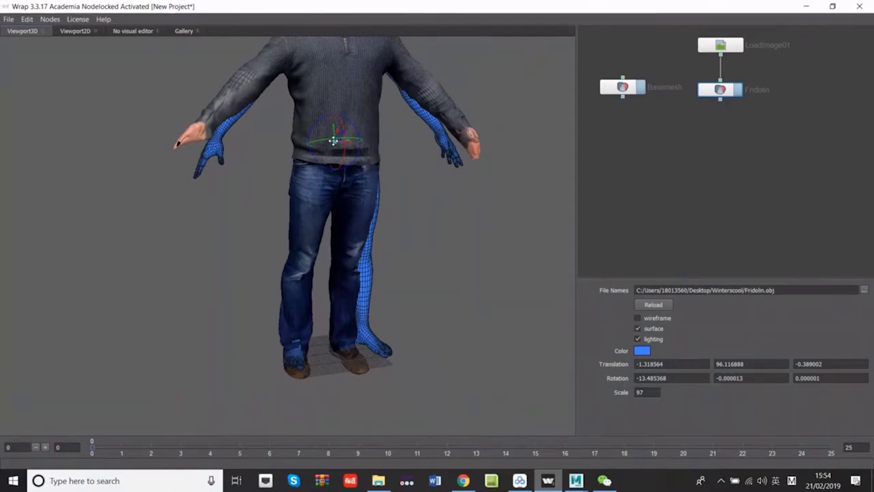
{"action": "scroll", "coordinate": [403, 205], "scroll_direction": "up", "scroll_amount": 5}
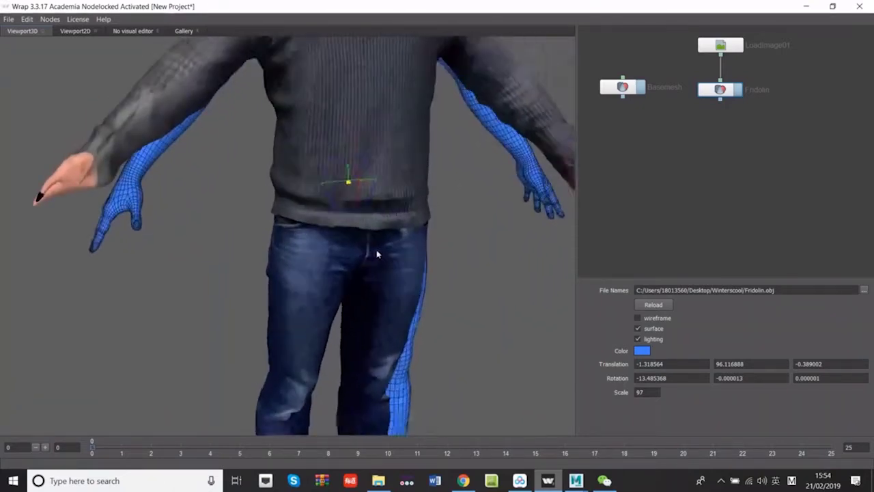
{"action": "left_click_drag", "start_coordinate": [336, 199], "coordinate": [346, 230], "text": "alt"}
{"action": "scroll", "coordinate": [465, 259], "scroll_direction": "down", "scroll_amount": 5}
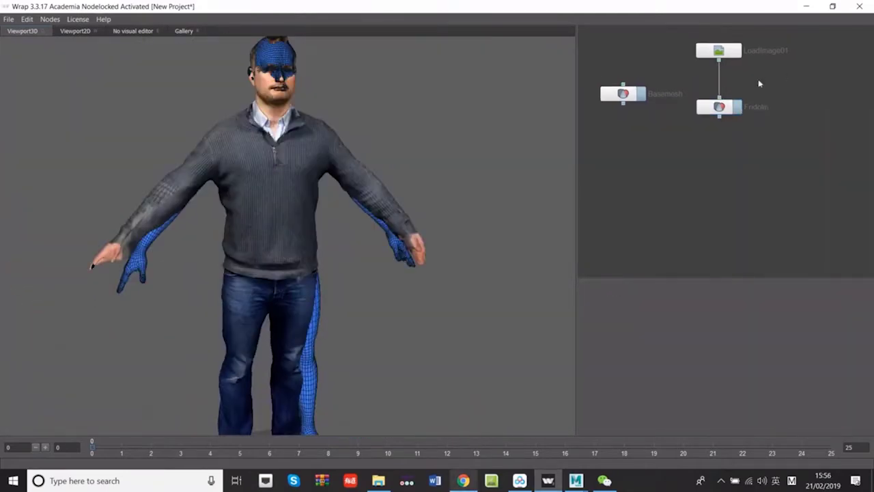
- Line up the Fridolin and Basemesh nodes side by side in the node graph
{"action": "left_click", "coordinate": [720, 102]}
{"action": "left_click_drag", "start_coordinate": [720, 102], "coordinate": [718, 98]}
{"action": "left_click_drag", "start_coordinate": [623, 94], "coordinate": [625, 98]}
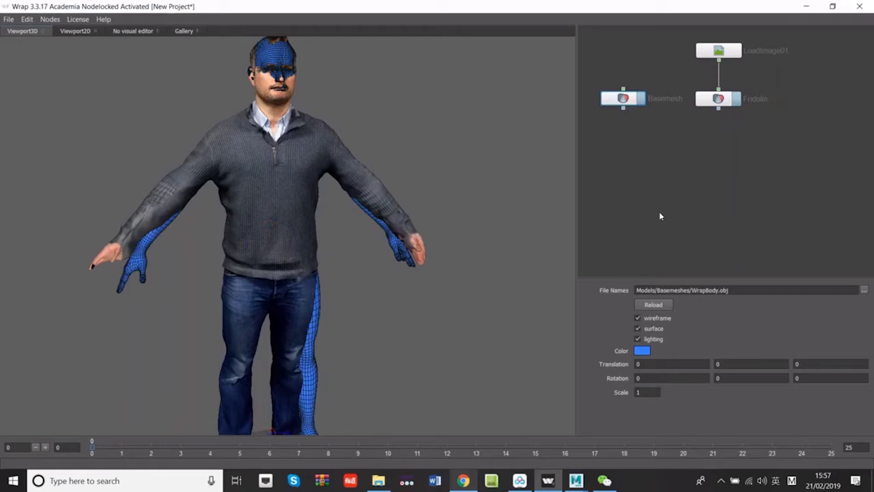
- Add a SelectPolygons node, connect the Basemesh output to it, and arrange it directly below Basemesh
{"action": "key", "text": "Tab"}
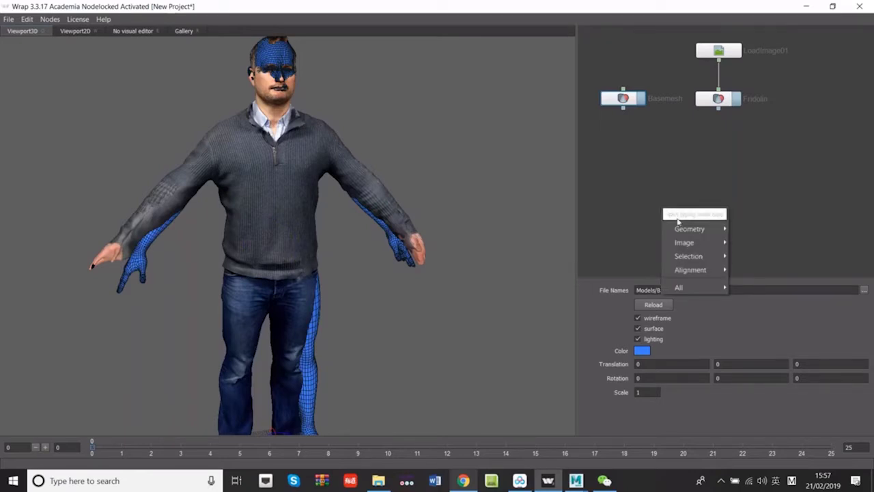
{"action": "mouse_move", "coordinate": [687, 261]}
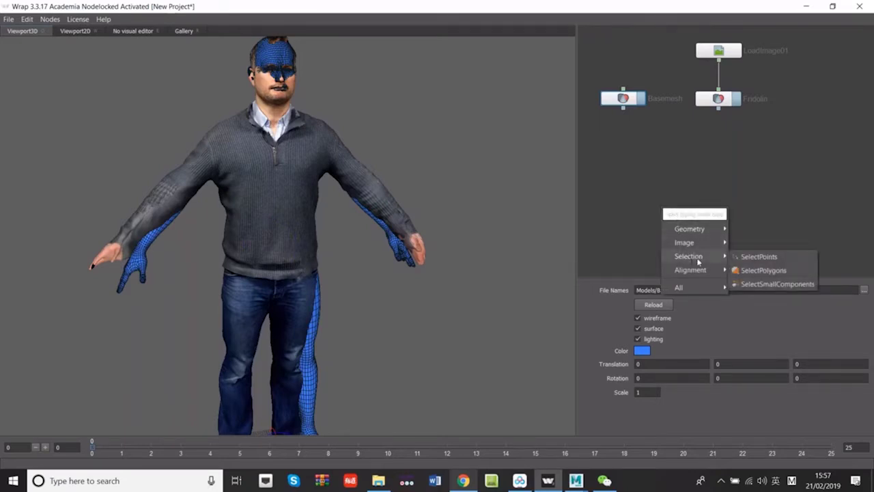
{"action": "left_click", "coordinate": [760, 271]}
{"action": "left_click_drag", "start_coordinate": [706, 227], "coordinate": [635, 141]}
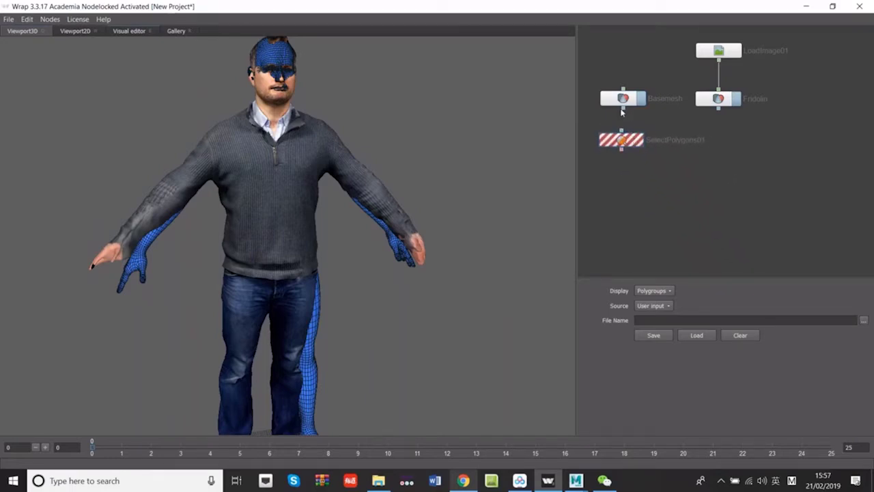
{"action": "left_click_drag", "start_coordinate": [623, 112], "coordinate": [623, 71]}
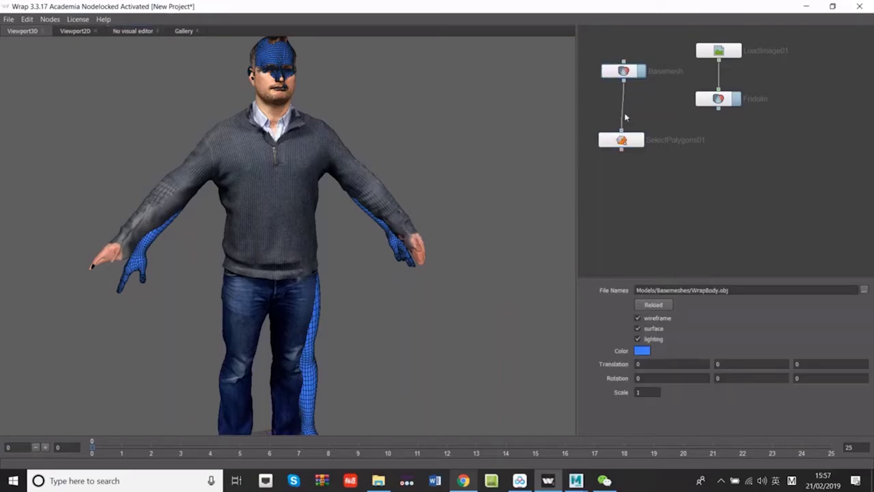
{"action": "left_click_drag", "start_coordinate": [621, 140], "coordinate": [624, 120]}
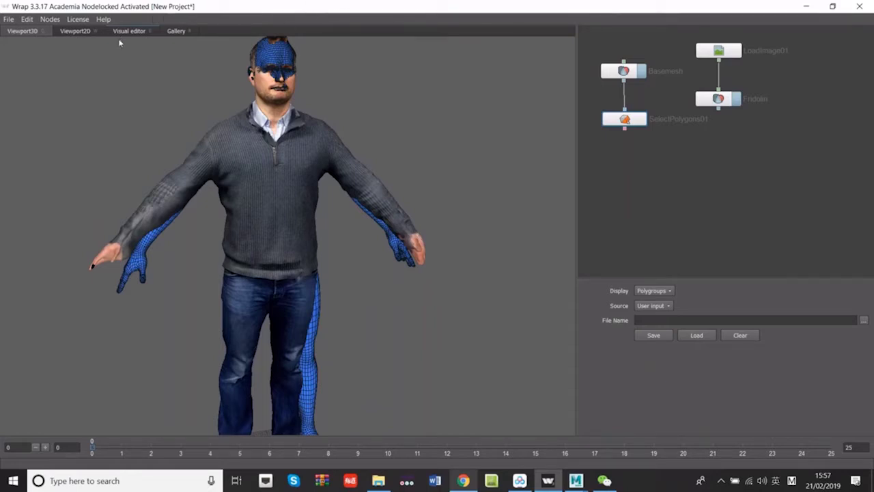
- Inspect the basemesh's polygroups in the Visual editor and move the Basemesh and SelectPolygons nodes higher in the graph
{"action": "left_click", "coordinate": [124, 32]}
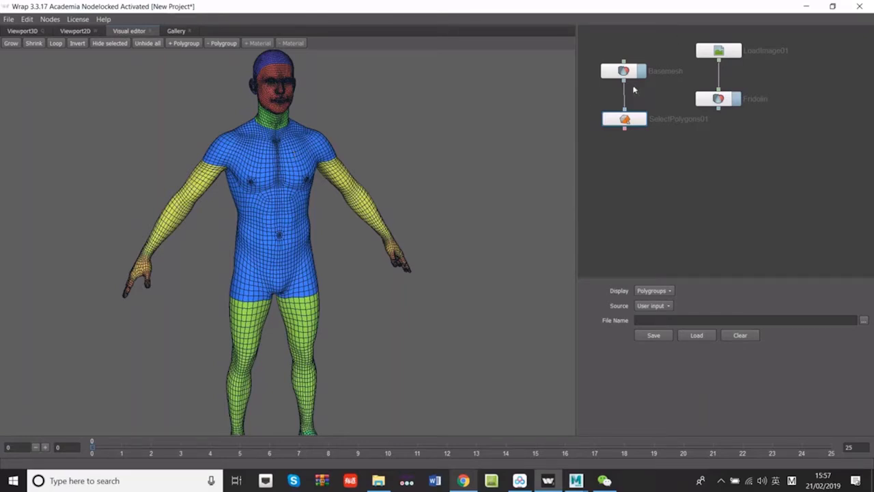
{"action": "left_click_drag", "start_coordinate": [629, 73], "coordinate": [631, 60]}
{"action": "left_click_drag", "start_coordinate": [625, 118], "coordinate": [625, 104]}
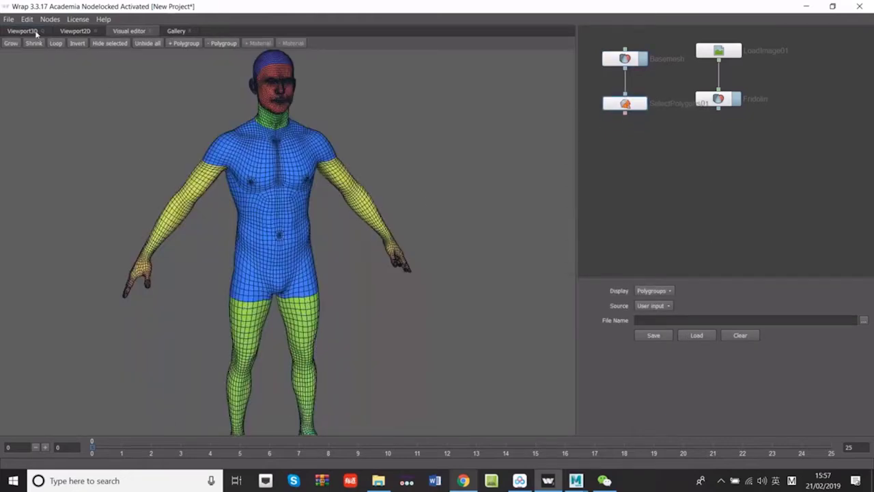
{"action": "left_click", "coordinate": [33, 31]}
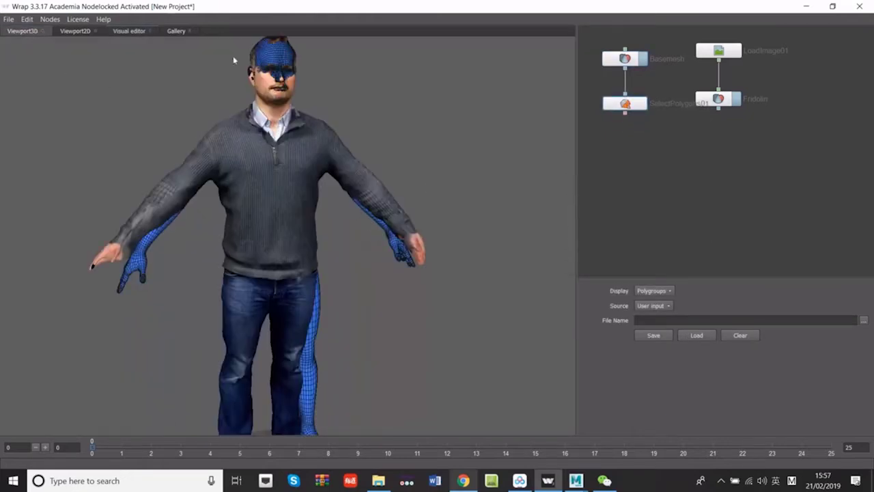
- Add a SelectPoints node and place it below and between the Basemesh and Fridolin branches
{"action": "right_click", "coordinate": [673, 158]}
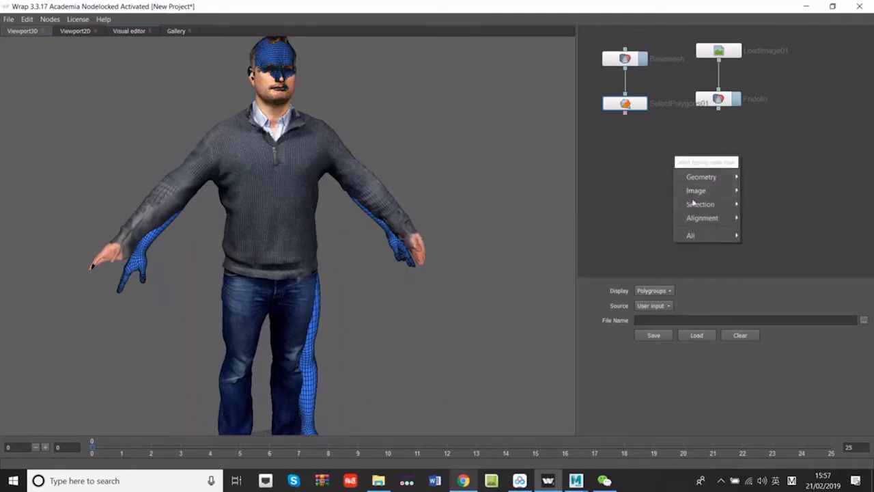
{"action": "mouse_move", "coordinate": [694, 205]}
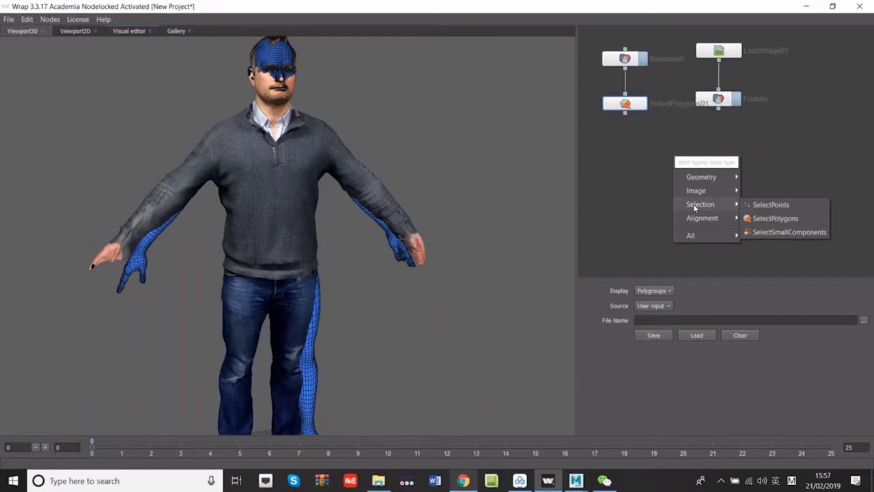
{"action": "left_click", "coordinate": [803, 207]}
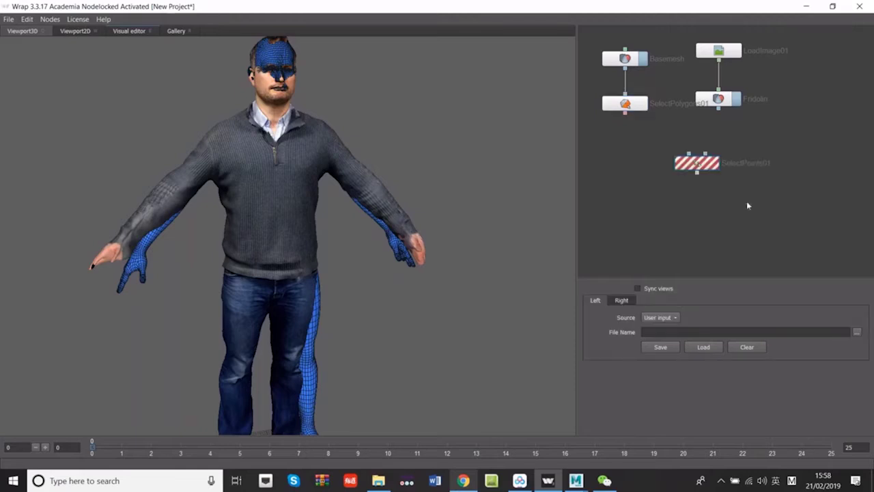
{"action": "left_click_drag", "start_coordinate": [697, 166], "coordinate": [679, 154]}
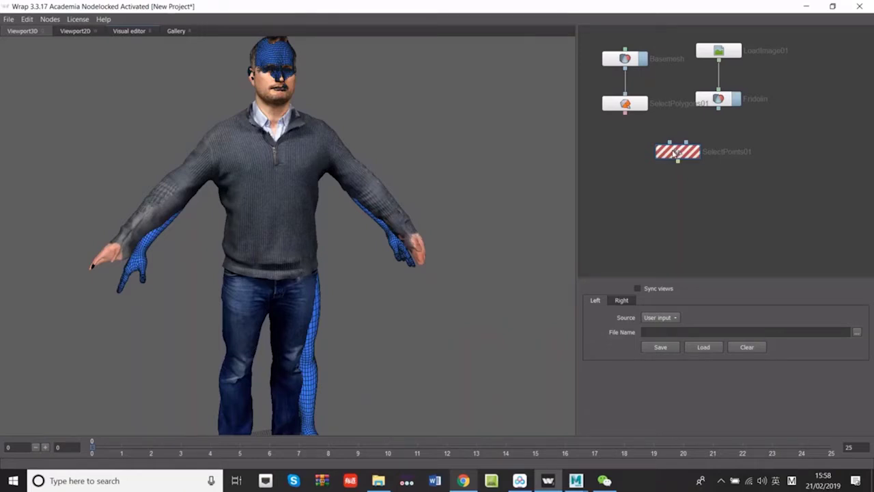
{"action": "left_click_drag", "start_coordinate": [675, 153], "coordinate": [670, 150]}
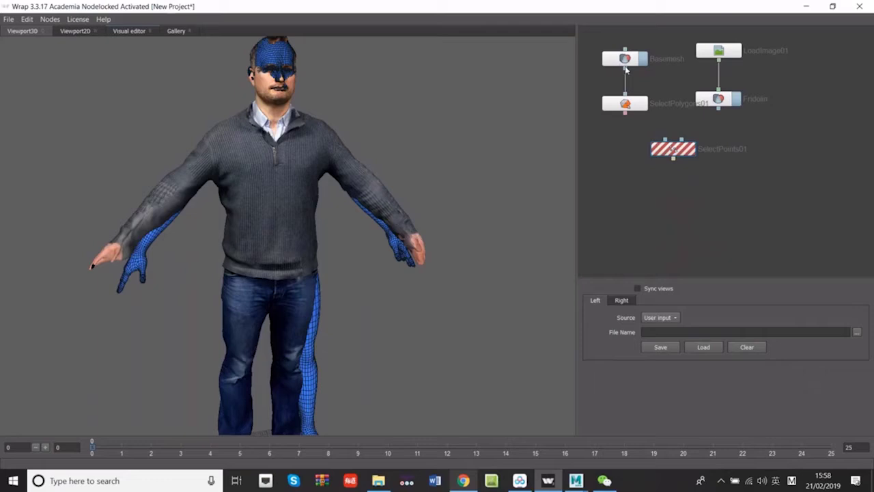
- Connect Basemesh to the first input and Fridolin to the second input of the SelectPoints node
{"action": "left_click_drag", "start_coordinate": [625, 69], "coordinate": [643, 106]}
{"action": "left_click_drag", "start_coordinate": [663, 138], "coordinate": [666, 142]}
{"action": "left_click_drag", "start_coordinate": [719, 110], "coordinate": [682, 140]}
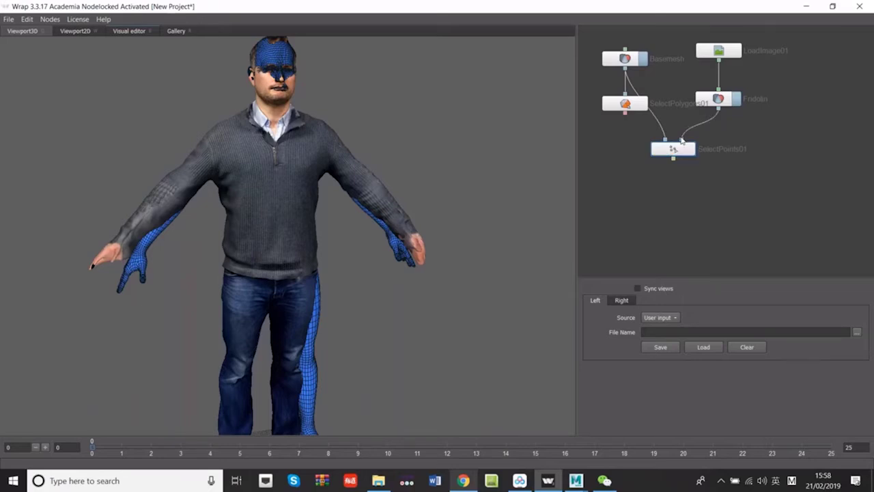
{"action": "left_click_drag", "start_coordinate": [683, 152], "coordinate": [683, 154]}
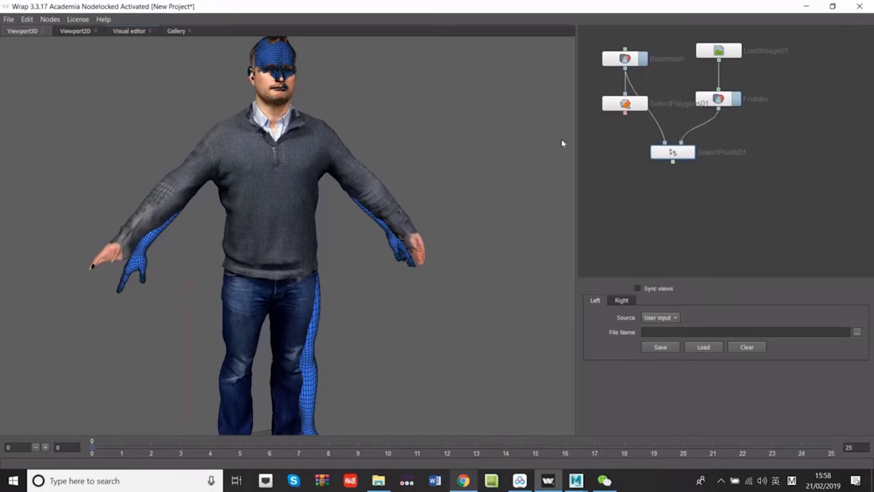
- Show the basemesh and Fridolin side by side in the Visual editor and frame both faces closely
{"action": "left_click", "coordinate": [129, 31]}
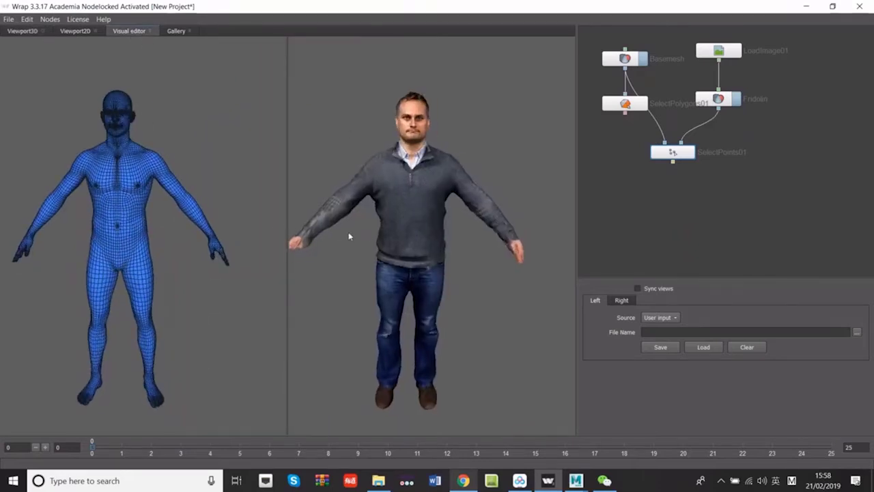
{"action": "middle_click_drag", "start_coordinate": [397, 211], "coordinate": [419, 273]}
{"action": "scroll", "coordinate": [393, 231], "scroll_direction": "up", "scroll_amount": 5}
{"action": "scroll", "coordinate": [419, 276], "scroll_direction": "up", "scroll_amount": 3}
{"action": "scroll", "coordinate": [417, 273], "scroll_direction": "down", "scroll_amount": 3}
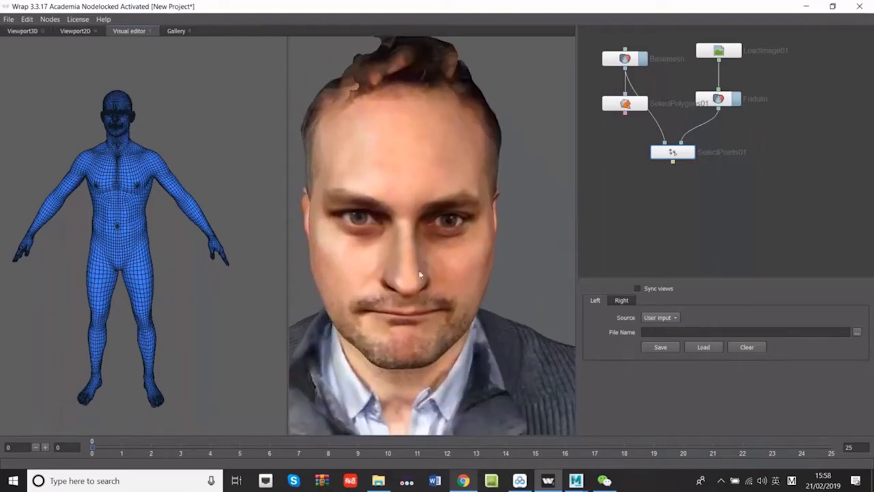
{"action": "scroll", "coordinate": [110, 144], "scroll_direction": "up", "scroll_amount": 5}
{"action": "middle_click_drag", "start_coordinate": [110, 144], "coordinate": [174, 252]}
{"action": "scroll", "coordinate": [179, 178], "scroll_direction": "up", "scroll_amount": 4}
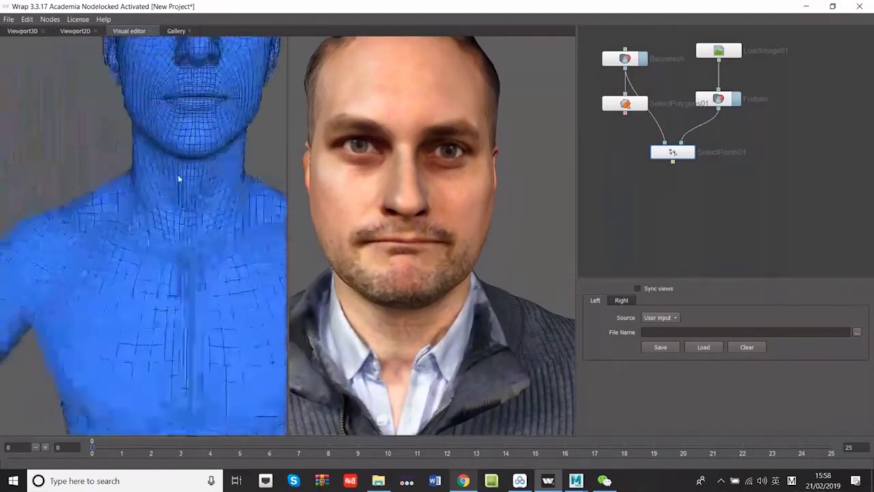
{"action": "scroll", "coordinate": [158, 258], "scroll_direction": "up", "scroll_amount": 5}
{"action": "mouse_move", "coordinate": [179, 178]}
{"action": "middle_mouse_down"}
{"action": "mouse_move", "coordinate": [158, 258]}
{"action": "mouse_move", "coordinate": [178, 190]}
{"action": "middle_mouse_up"}
{"action": "scroll", "coordinate": [468, 256], "scroll_direction": "up", "scroll_amount": 5}
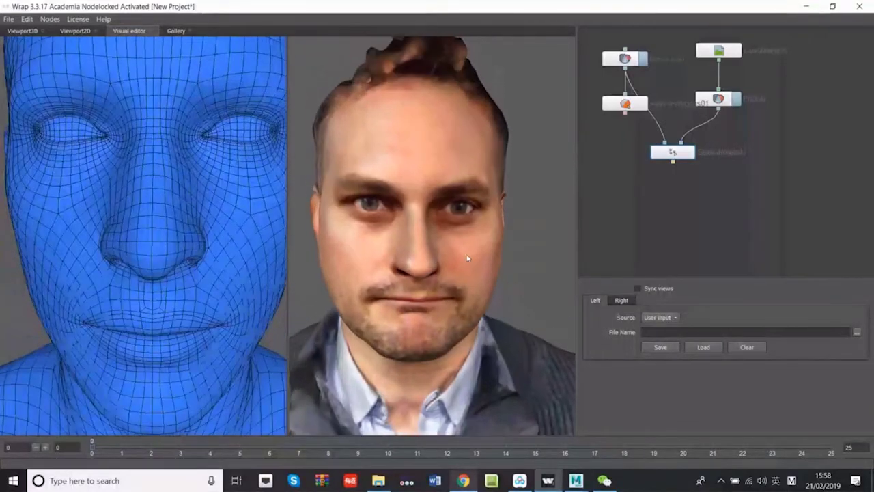
{"action": "scroll", "coordinate": [467, 259], "scroll_direction": "down", "scroll_amount": 5}
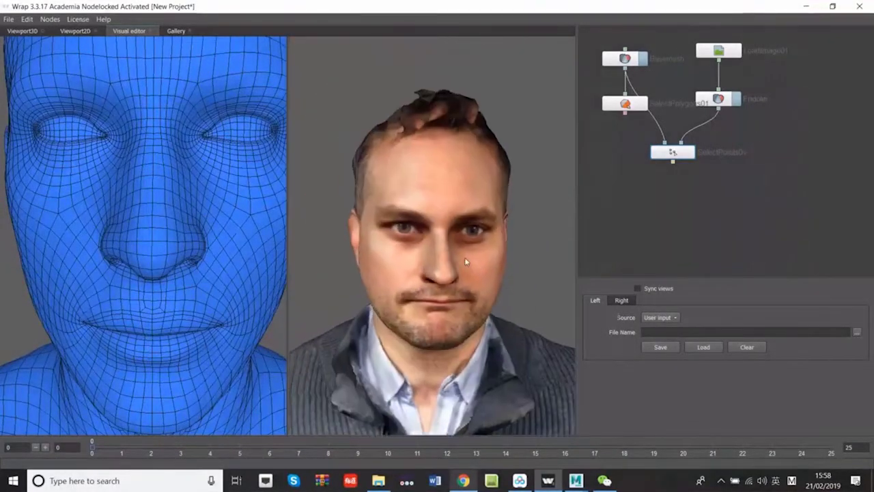
{"action": "scroll", "coordinate": [464, 258], "scroll_direction": "up", "scroll_amount": 7}
{"action": "scroll", "coordinate": [449, 258], "scroll_direction": "down", "scroll_amount": 3}
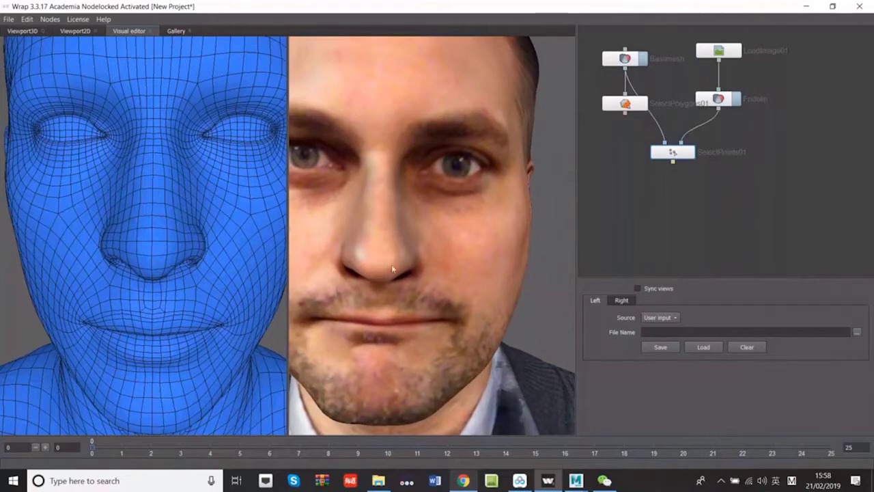
{"action": "middle_click_drag", "start_coordinate": [269, 246], "coordinate": [264, 237]}
{"action": "middle_click_drag", "start_coordinate": [256, 198], "coordinate": [257, 287]}
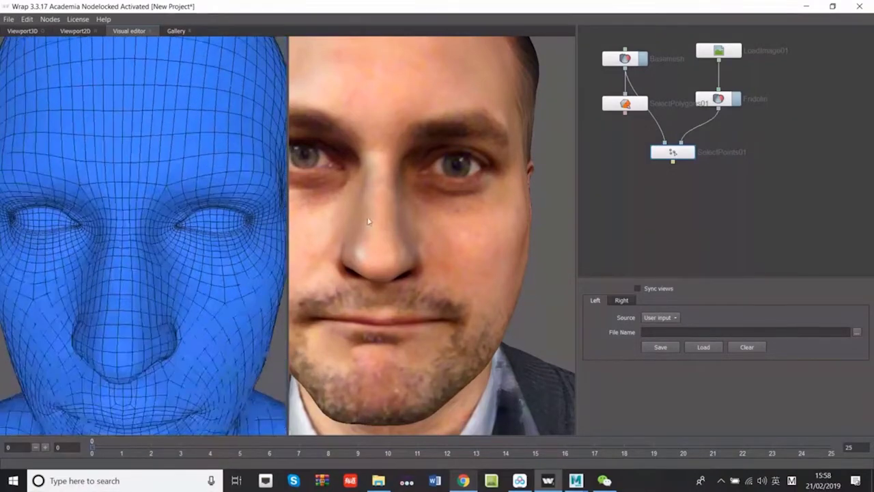
- Place matching points at the inner and outer corners of the left eye on the Fridolin scan and the basemesh
{"action": "scroll", "coordinate": [405, 200], "scroll_direction": "up", "scroll_amount": 6}
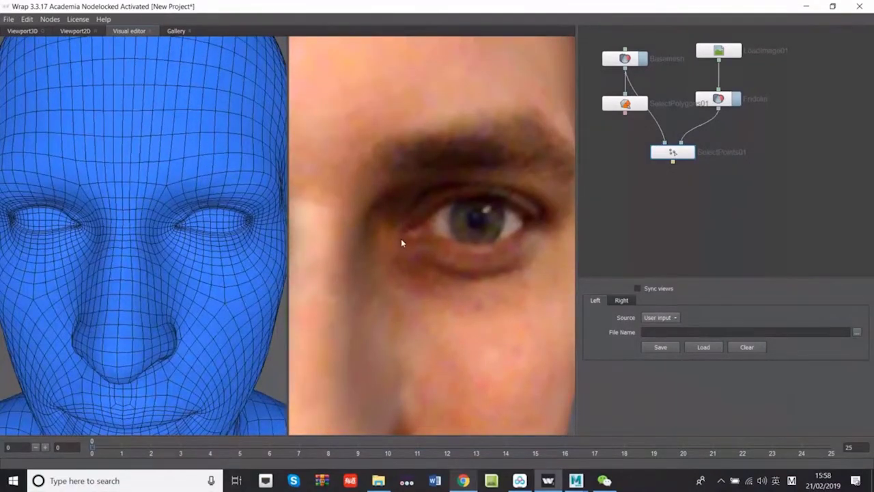
{"action": "left_click", "coordinate": [402, 238]}
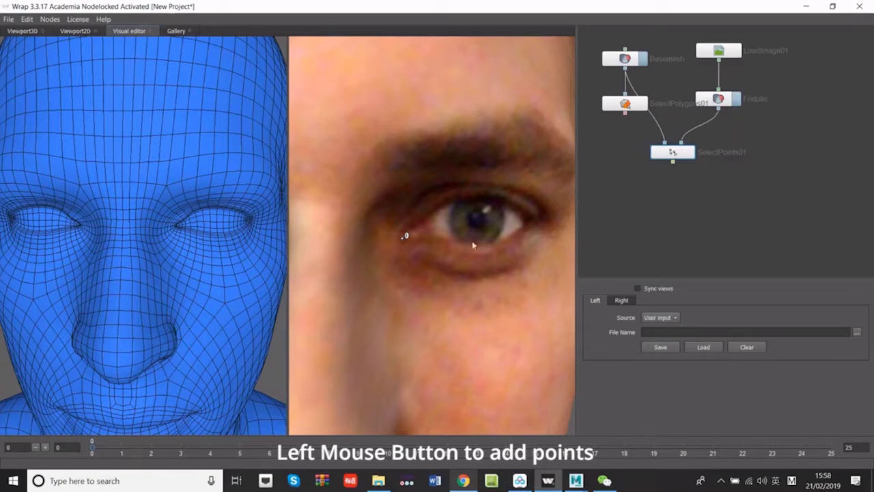
{"action": "left_click", "coordinate": [531, 218]}
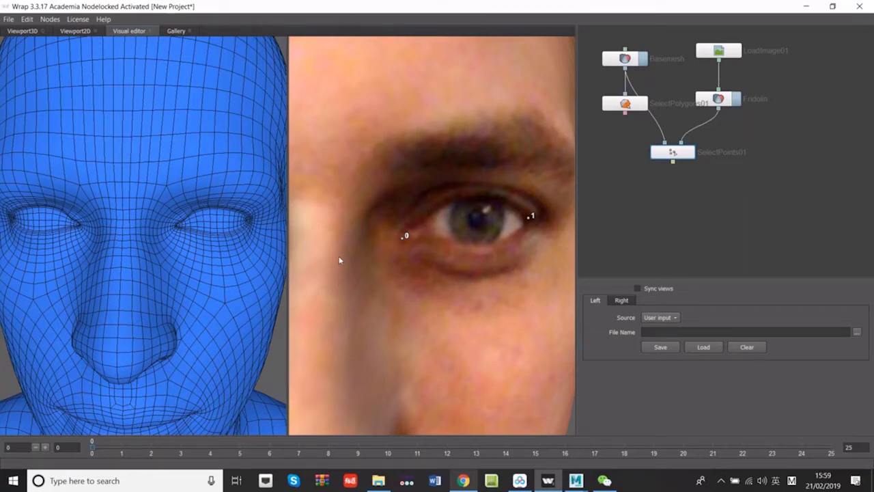
{"action": "left_click", "coordinate": [177, 228]}
{"action": "left_click_drag", "start_coordinate": [239, 242], "coordinate": [198, 229]}
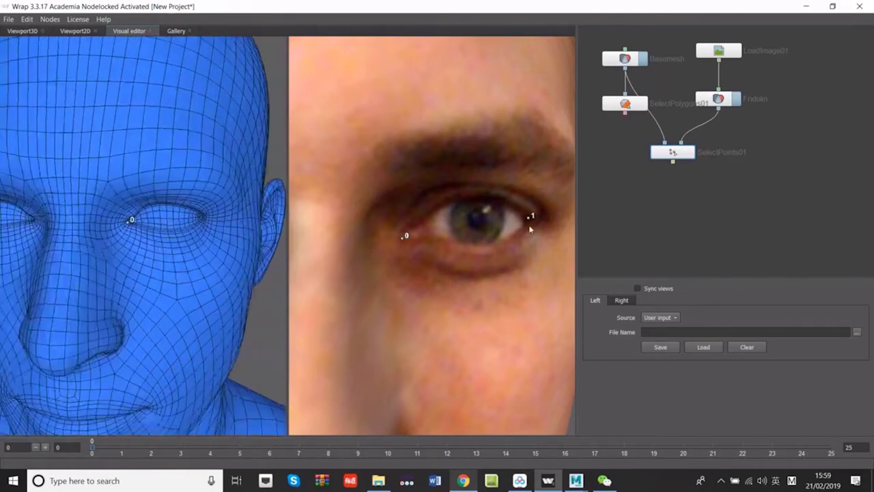
{"action": "left_click", "coordinate": [203, 218]}
- Place matching points at the middle of the left eye's upper and lower lids on both meshes
{"action": "scroll", "coordinate": [534, 248], "scroll_direction": "up", "scroll_amount": 1}
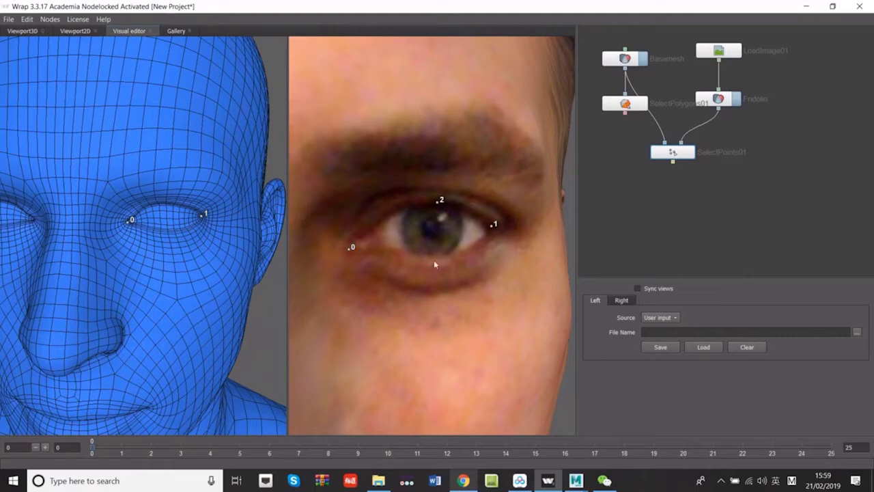
{"action": "scroll", "coordinate": [149, 217], "scroll_direction": "up", "scroll_amount": 3}
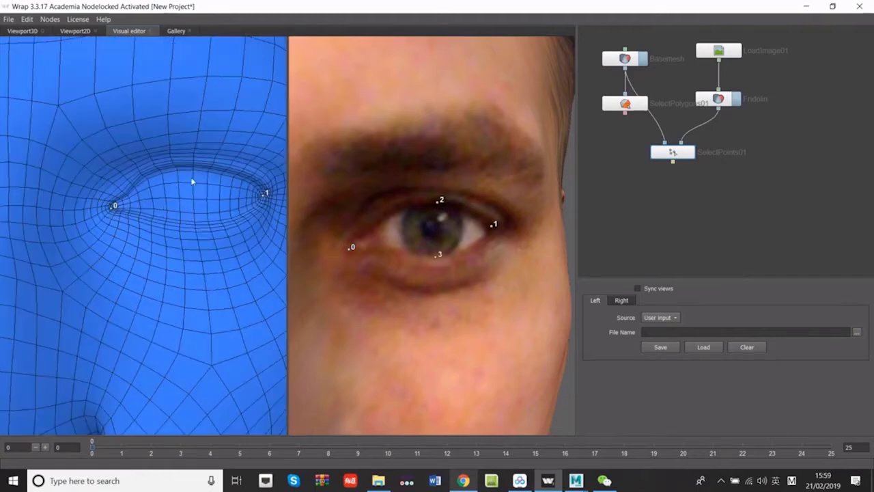
{"action": "left_click", "coordinate": [194, 217]}
- Place four matching points around the right eye on both meshes: inner corner, outer corner, upper lid and lower lid
{"action": "middle_click_drag", "start_coordinate": [41, 251], "coordinate": [273, 247]}
{"action": "middle_click_drag", "start_coordinate": [307, 246], "coordinate": [512, 294]}
{"action": "left_click", "coordinate": [545, 291]}
{"action": "left_click", "coordinate": [394, 265]}
{"action": "left_click", "coordinate": [240, 196]}
{"action": "middle_click_drag", "start_coordinate": [281, 228], "coordinate": [265, 191]}
{"action": "left_click", "coordinate": [84, 149]}
{"action": "left_click", "coordinate": [474, 243]}
{"action": "left_click", "coordinate": [467, 293]}
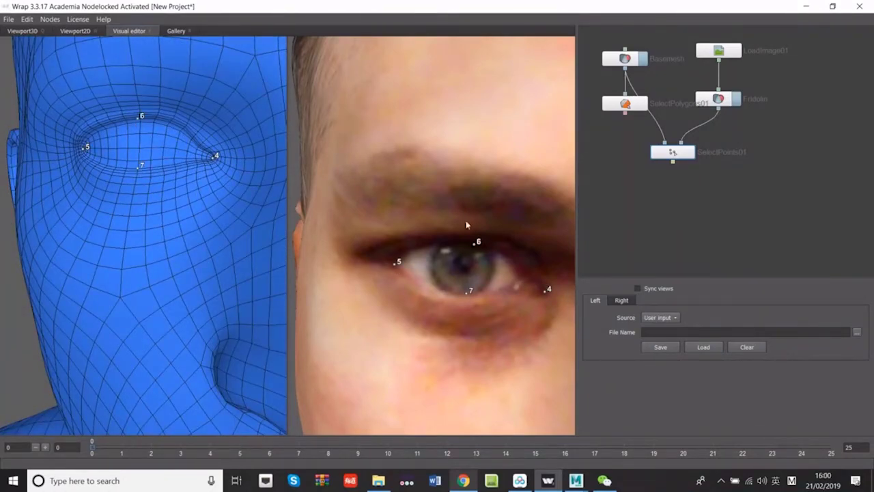
- Place matching points at the inner ends of both eyebrows on the scan and the basemesh
{"action": "scroll", "coordinate": [498, 253], "scroll_direction": "down", "scroll_amount": 3}
{"action": "scroll", "coordinate": [381, 155], "scroll_direction": "up", "scroll_amount": 2}
{"action": "middle_click_drag", "start_coordinate": [281, 143], "coordinate": [211, 140]}
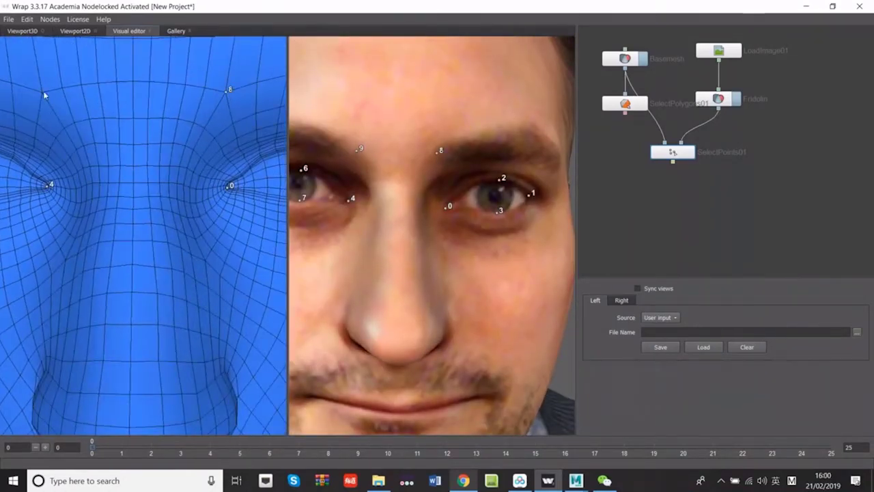
- Place matching points at the outer ends of both eyebrows on the scan and the basemesh
{"action": "middle_click_drag", "start_coordinate": [448, 187], "coordinate": [542, 202]}
{"action": "left_click", "coordinate": [342, 145]}
{"action": "scroll", "coordinate": [250, 164], "scroll_direction": "down", "scroll_amount": 3}
{"action": "middle_click_drag", "start_coordinate": [250, 164], "coordinate": [239, 130]}
{"action": "left_click", "coordinate": [199, 165]}
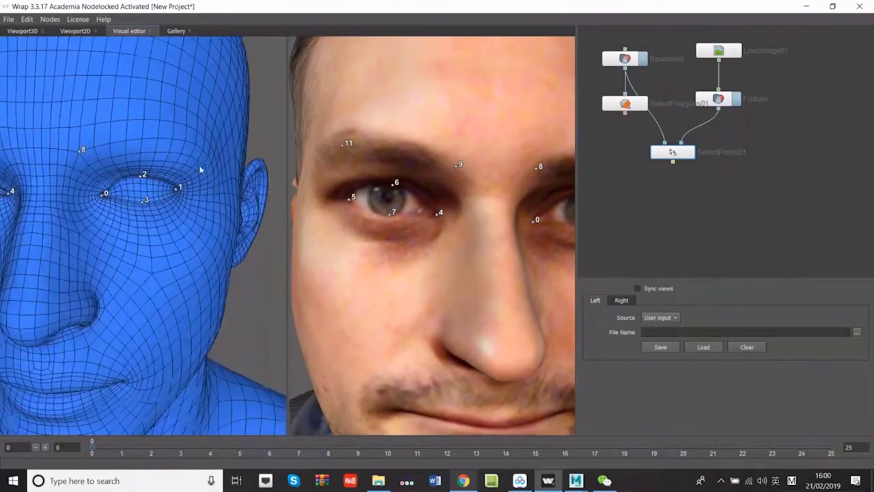
{"action": "middle_click_drag", "start_coordinate": [81, 217], "coordinate": [103, 219]}
{"action": "left_click_drag", "start_coordinate": [103, 219], "coordinate": [184, 213]}
{"action": "left_click", "coordinate": [161, 144]}
- Place matching points on the nose tip and at the centre of the nose's base on both meshes
{"action": "scroll", "coordinate": [163, 147], "scroll_direction": "down", "scroll_amount": 4}
{"action": "left_click_drag", "start_coordinate": [207, 253], "coordinate": [159, 239]}
{"action": "middle_click_drag", "start_coordinate": [505, 430], "coordinate": [418, 286]}
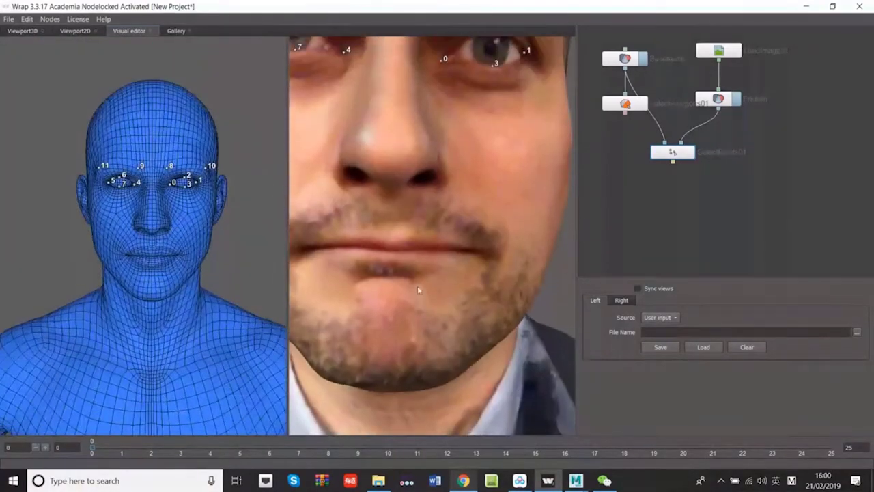
{"action": "left_click", "coordinate": [390, 147]}
{"action": "left_click", "coordinate": [389, 190]}
{"action": "scroll", "coordinate": [243, 237], "scroll_direction": "up", "scroll_amount": 4}
{"action": "left_click", "coordinate": [163, 191]}
{"action": "left_click_drag", "start_coordinate": [165, 226], "coordinate": [175, 108]}
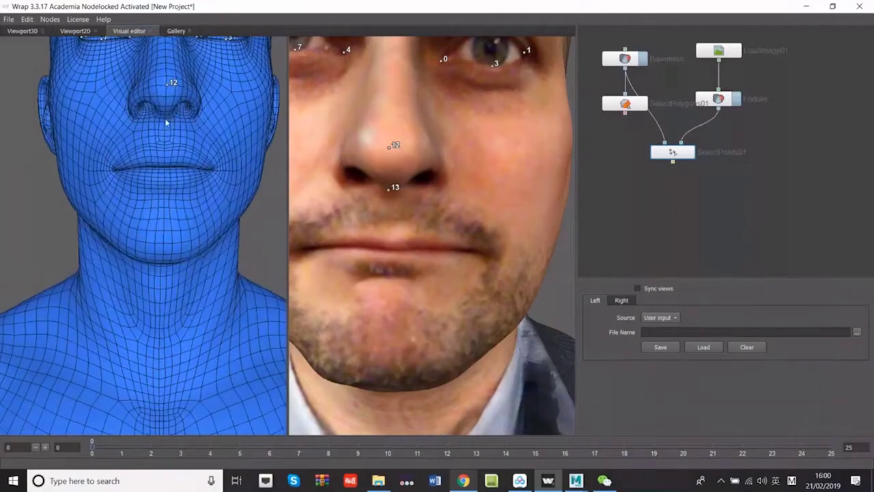
- Place matching points at the centre of the upper and lower lip edges on the scan and the basemesh
{"action": "left_click", "coordinate": [393, 239]}
{"action": "left_click", "coordinate": [393, 253]}
{"action": "scroll", "coordinate": [181, 196], "scroll_direction": "up", "scroll_amount": 5}
{"action": "left_click", "coordinate": [187, 120]}
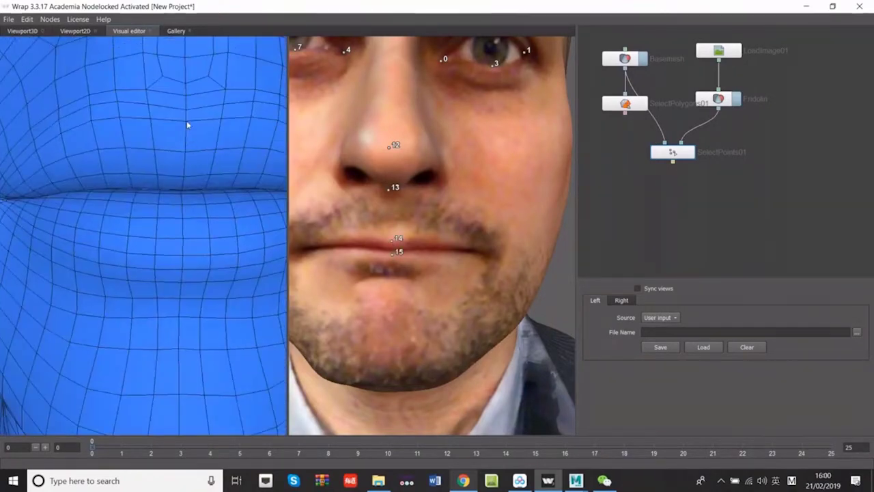
{"action": "scroll", "coordinate": [159, 246], "scroll_direction": "down", "scroll_amount": 5}
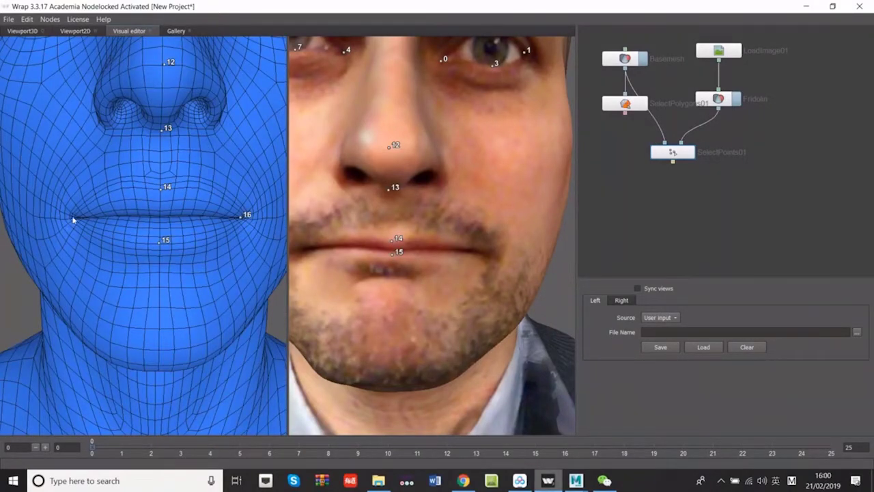
- Place matching points at the left and right mouth corners on both meshes
{"action": "left_click_drag", "start_coordinate": [410, 292], "coordinate": [423, 291]}
{"action": "left_click", "coordinate": [321, 249]}
{"action": "scroll", "coordinate": [144, 233], "scroll_direction": "down", "scroll_amount": 5}
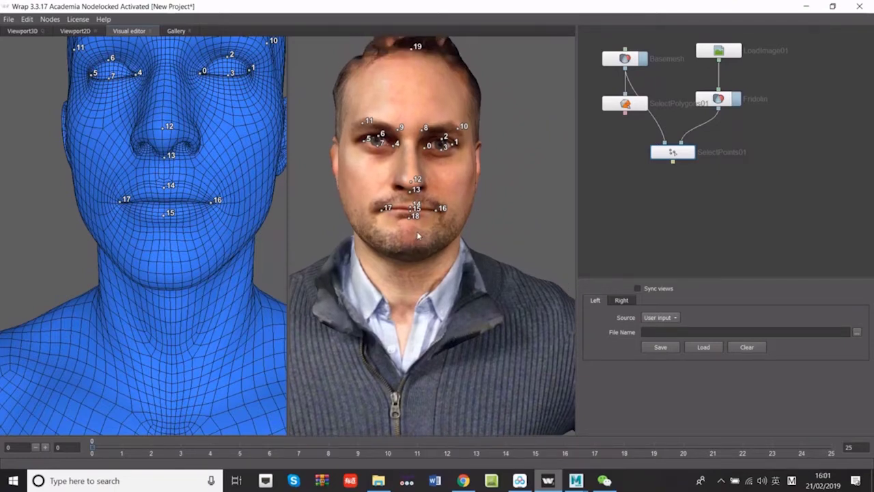
- Match the scan's point below the lower lip with one in the same crease on the basemesh
{"action": "scroll", "coordinate": [417, 231], "scroll_direction": "up", "scroll_amount": 5}
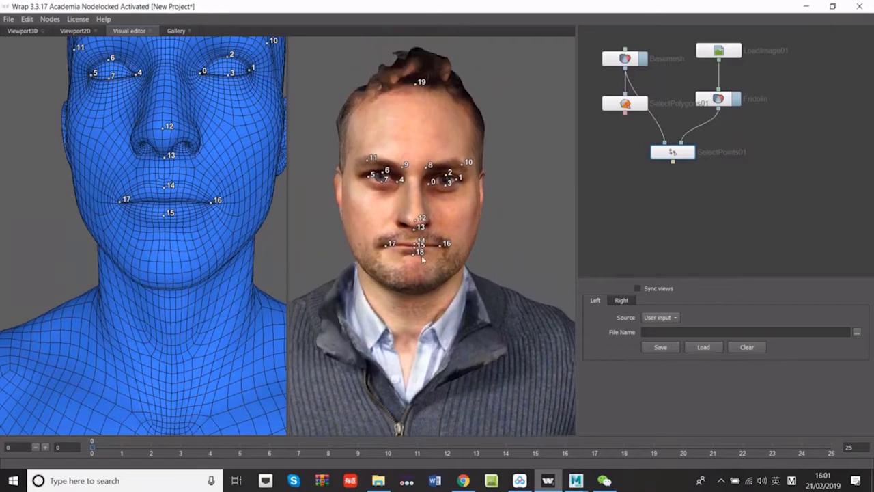
{"action": "scroll", "coordinate": [420, 257], "scroll_direction": "up", "scroll_amount": 3}
{"action": "scroll", "coordinate": [414, 263], "scroll_direction": "down", "scroll_amount": 3}
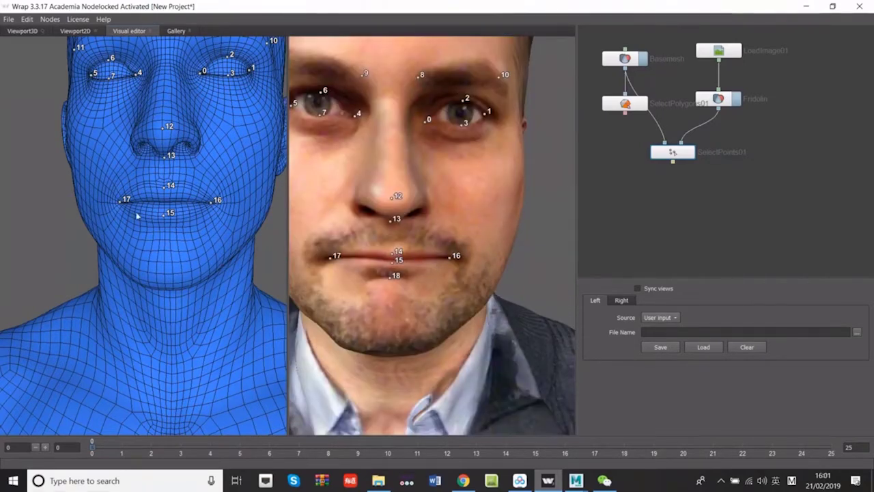
{"action": "scroll", "coordinate": [138, 217], "scroll_direction": "up", "scroll_amount": 1}
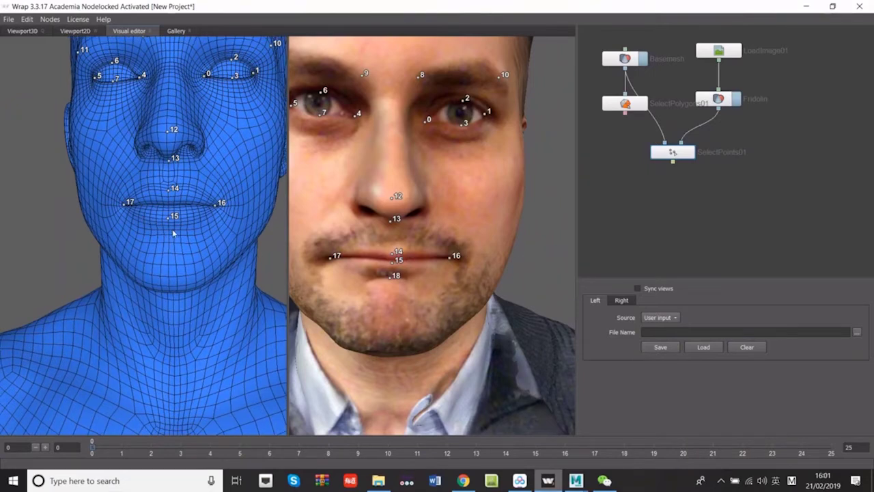
{"action": "middle_click_drag", "start_coordinate": [177, 263], "coordinate": [177, 252]}
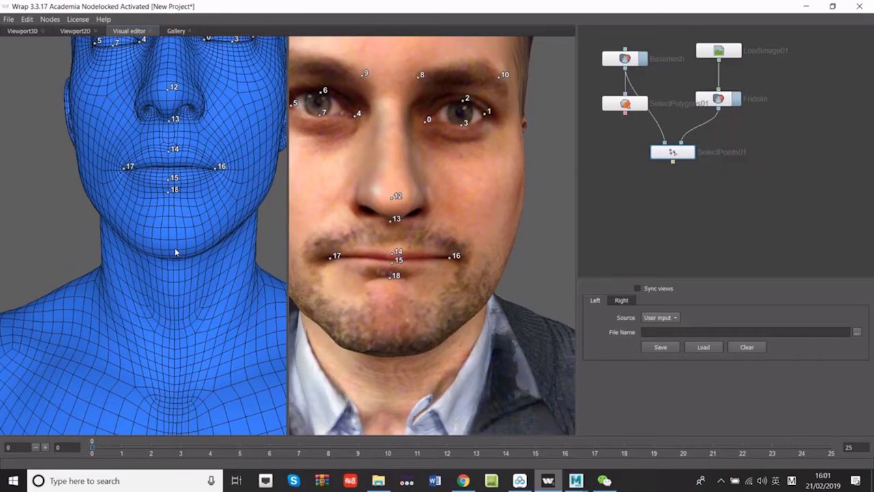
- Match the scan's central hairline point with a point at the top of the basemesh's forehead
{"action": "left_click", "coordinate": [175, 249]}
{"action": "scroll", "coordinate": [443, 301], "scroll_direction": "down", "scroll_amount": 5}
{"action": "middle_click_drag", "start_coordinate": [439, 301], "coordinate": [439, 379]}
{"action": "middle_click_drag", "start_coordinate": [239, 106], "coordinate": [187, 327]}
{"action": "left_click", "coordinate": [162, 115]}
- Place matching points at the bottom centre of the chin on the scan and the basemesh
{"action": "middle_click_drag", "start_coordinate": [322, 294], "coordinate": [322, 74]}
{"action": "left_click", "coordinate": [415, 169]}
{"action": "middle_click_drag", "start_coordinate": [245, 422], "coordinate": [220, 242]}
{"action": "left_click", "coordinate": [145, 282]}
{"action": "middle_click_drag", "start_coordinate": [183, 282], "coordinate": [188, 295]}
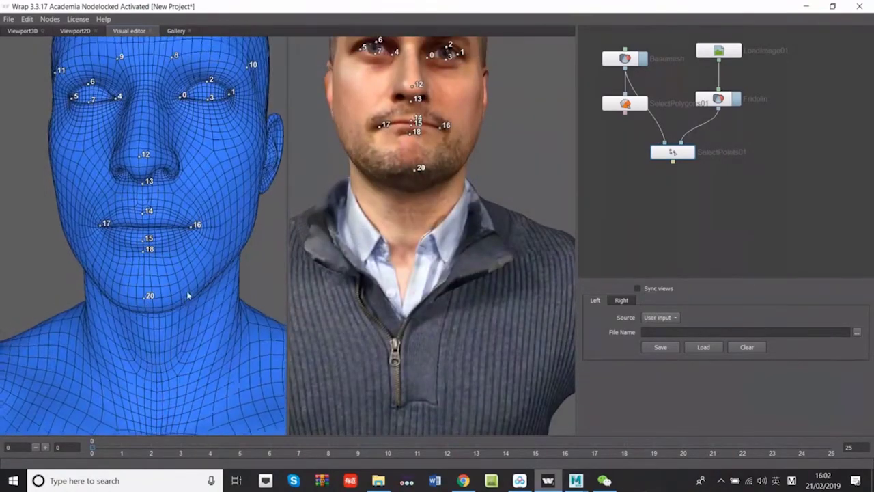
- Place matching points at the front upper attachment and the top of the left ear on both meshes
{"action": "left_click_drag", "start_coordinate": [188, 295], "coordinate": [123, 294]}
{"action": "left_click_drag", "start_coordinate": [478, 269], "coordinate": [406, 269]}
{"action": "middle_click_drag", "start_coordinate": [406, 269], "coordinate": [486, 328]}
{"action": "middle_click_drag", "start_coordinate": [89, 181], "coordinate": [146, 250]}
{"action": "scroll", "coordinate": [164, 253], "scroll_direction": "up", "scroll_amount": 5}
{"action": "left_click_drag", "start_coordinate": [146, 250], "coordinate": [109, 250]}
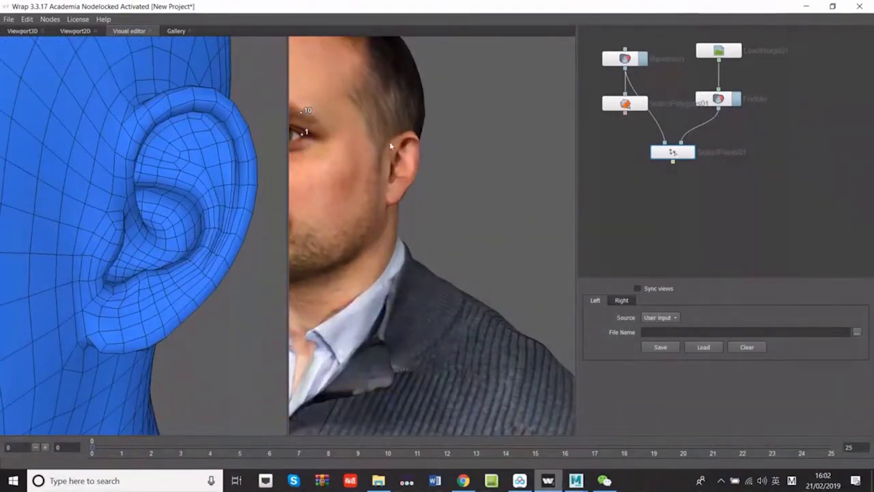
{"action": "left_click", "coordinate": [390, 142]}
{"action": "left_click", "coordinate": [411, 130]}
{"action": "left_click_drag", "start_coordinate": [438, 190], "coordinate": [404, 189], "text": "alt"}
{"action": "left_click_drag", "start_coordinate": [409, 136], "coordinate": [409, 137]}
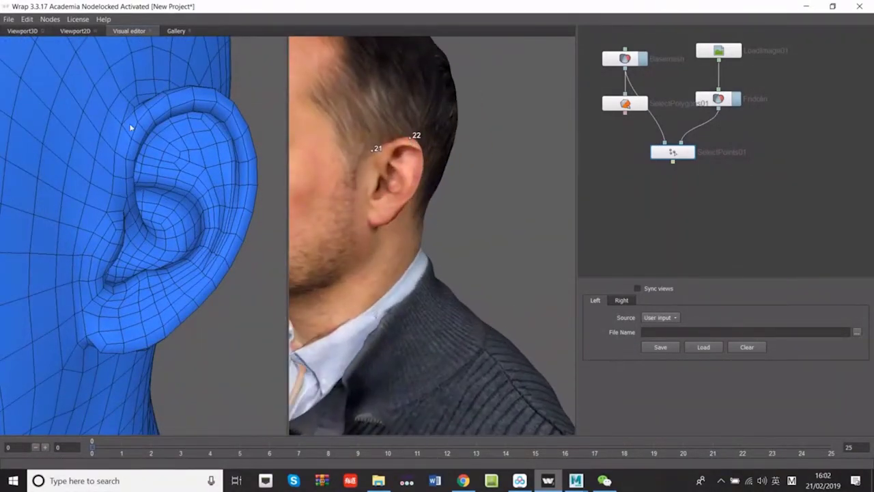
{"action": "left_click", "coordinate": [213, 92]}
- Place matching points at the bottom of the left earlobe on the scan and the basemesh
{"action": "left_click", "coordinate": [375, 223]}
{"action": "middle_click_drag", "start_coordinate": [217, 222], "coordinate": [189, 191]}
{"action": "left_click", "coordinate": [62, 337]}
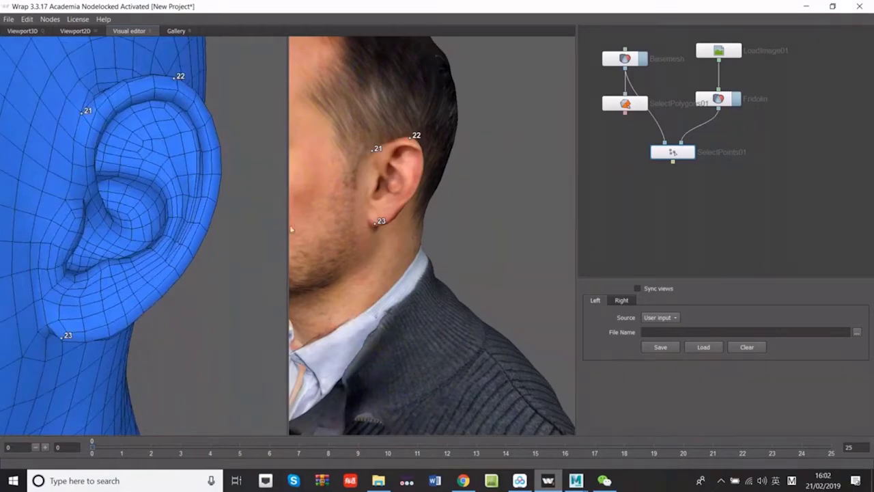
- Place three matching points around the left ear's canal on both meshes: at the tragus, the lower notch and the opposite edge
{"action": "left_click", "coordinate": [378, 186]}
{"action": "scroll", "coordinate": [146, 209], "scroll_direction": "up", "scroll_amount": 3}
{"action": "scroll", "coordinate": [87, 221], "scroll_direction": "down", "scroll_amount": 3}
{"action": "left_click", "coordinate": [88, 214]}
{"action": "left_click", "coordinate": [80, 258]}
{"action": "left_click", "coordinate": [128, 244]}
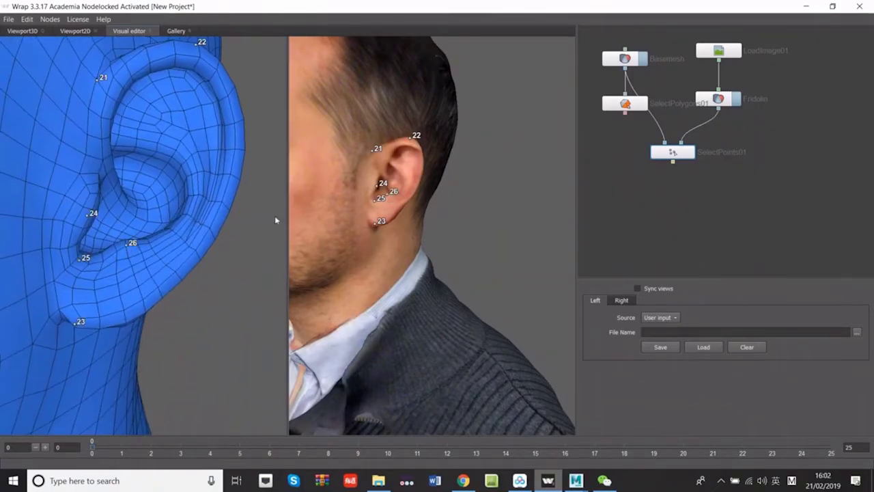
{"action": "left_click", "coordinate": [377, 198]}
{"action": "left_click", "coordinate": [390, 193]}
- Add points on the left ear's inner upper rim and front inner fold
{"action": "middle_click_drag", "start_coordinate": [410, 151], "coordinate": [410, 142]}
{"action": "left_click_drag", "start_coordinate": [192, 71], "coordinate": [86, 170], "text": "alt"}
{"action": "middle_click_drag", "start_coordinate": [86, 170], "coordinate": [294, 136], "text": "alt"}
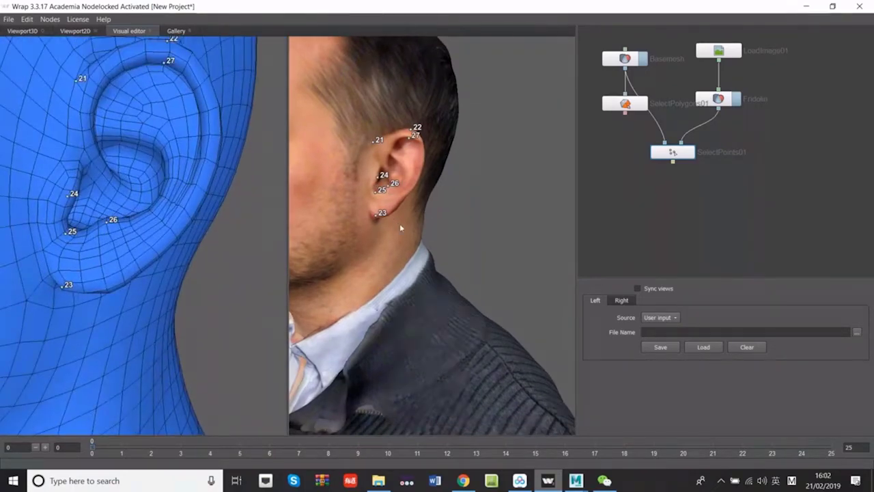
{"action": "left_click_drag", "start_coordinate": [402, 229], "coordinate": [431, 231], "text": "alt"}
{"action": "middle_click_drag", "start_coordinate": [84, 219], "coordinate": [127, 162], "text": "alt"}
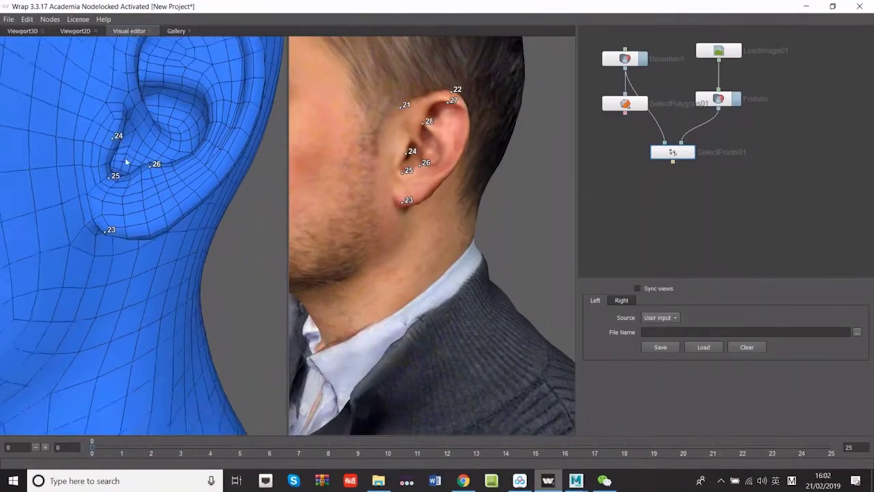
- Place points on the scan's right ear at the earlobe, the rear rim and the top
{"action": "scroll", "coordinate": [121, 198], "scroll_direction": "down", "scroll_amount": 8}
{"action": "left_click_drag", "start_coordinate": [117, 230], "coordinate": [184, 232], "text": "alt"}
{"action": "left_click_drag", "start_coordinate": [373, 285], "coordinate": [509, 292], "text": "alt"}
{"action": "scroll", "coordinate": [491, 290], "scroll_direction": "down", "scroll_amount": 3}
{"action": "scroll", "coordinate": [423, 259], "scroll_direction": "up", "scroll_amount": 5}
{"action": "left_click_drag", "start_coordinate": [140, 260], "coordinate": [203, 262], "text": "alt"}
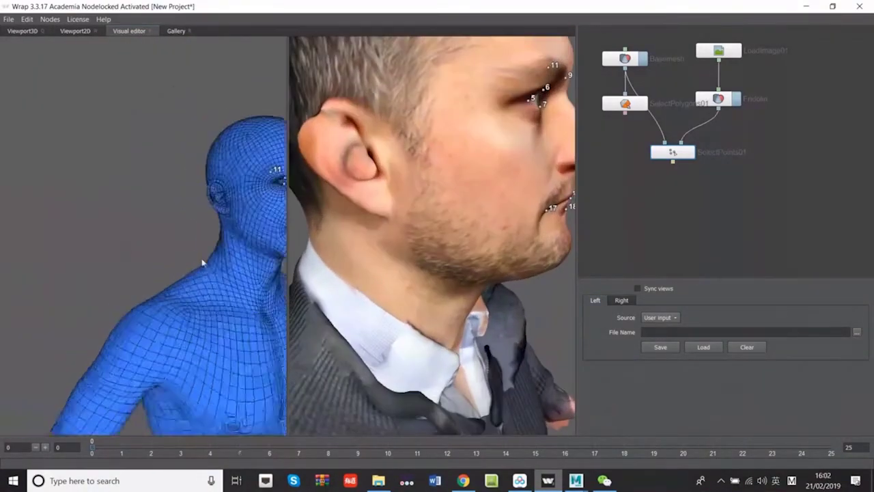
{"action": "middle_click_drag", "start_coordinate": [203, 262], "coordinate": [111, 263], "text": "alt"}
{"action": "scroll", "coordinate": [112, 263], "scroll_direction": "up", "scroll_amount": 5}
{"action": "scroll", "coordinate": [398, 232], "scroll_direction": "up", "scroll_amount": 3}
{"action": "scroll", "coordinate": [371, 207], "scroll_direction": "up", "scroll_amount": 1}
{"action": "middle_click_drag", "start_coordinate": [370, 208], "coordinate": [427, 250], "text": "alt"}
{"action": "left_click", "coordinate": [428, 251]}
{"action": "left_click", "coordinate": [322, 199]}
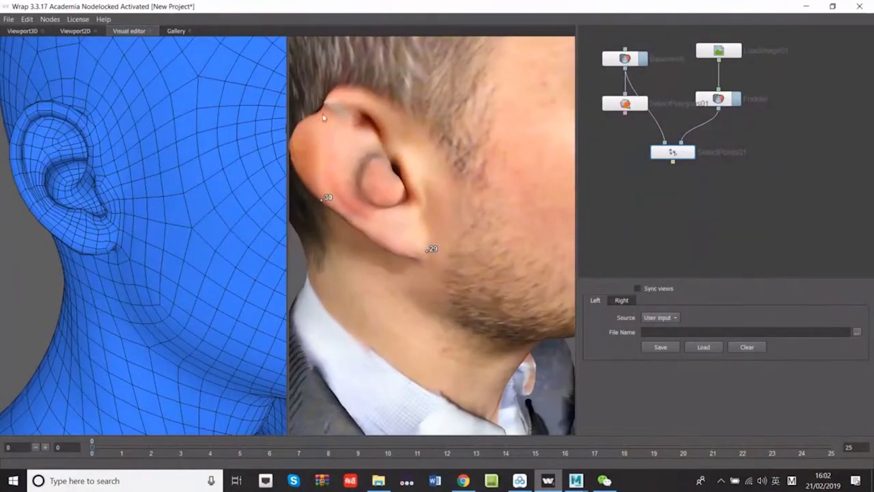
{"action": "left_click", "coordinate": [332, 92]}
- Place the matching right ear points on the basemesh at the earlobe, the rear rim and the top
{"action": "middle_click_drag", "start_coordinate": [154, 190], "coordinate": [173, 219], "text": "alt"}
{"action": "scroll", "coordinate": [175, 219], "scroll_direction": "up", "scroll_amount": 1}
{"action": "left_click", "coordinate": [127, 277]}
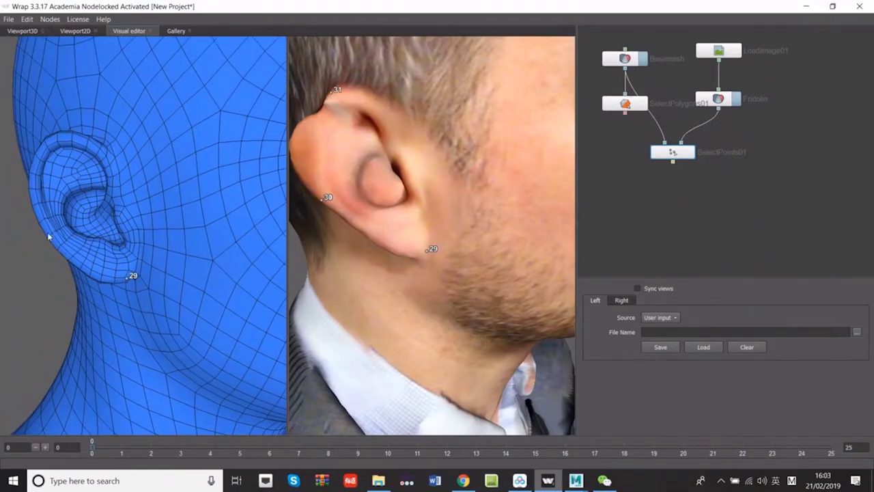
- Add two matching points at the front edge of the right ear's canal on the scan and the basemesh
{"action": "left_click", "coordinate": [408, 182]}
{"action": "left_click", "coordinate": [403, 205]}
{"action": "left_click", "coordinate": [120, 224]}
{"action": "left_click", "coordinate": [121, 244]}
- Place a matching point in the middle of the back of the head on the scan and the basemesh
{"action": "left_click_drag", "start_coordinate": [225, 301], "coordinate": [164, 303], "text": "alt"}
{"action": "left_click_drag", "start_coordinate": [341, 280], "coordinate": [416, 279], "text": "alt"}
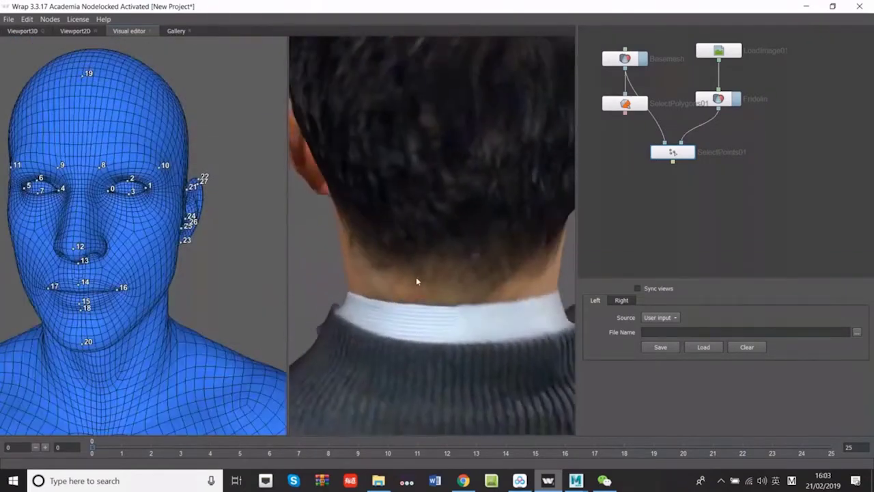
{"action": "scroll", "coordinate": [416, 279], "scroll_direction": "down", "scroll_amount": 5}
{"action": "left_click_drag", "start_coordinate": [157, 277], "coordinate": [300, 273], "text": "alt"}
{"action": "left_click", "coordinate": [448, 134]}
{"action": "left_click", "coordinate": [184, 121]}
{"action": "scroll", "coordinate": [165, 229], "scroll_direction": "down", "scroll_amount": 2}
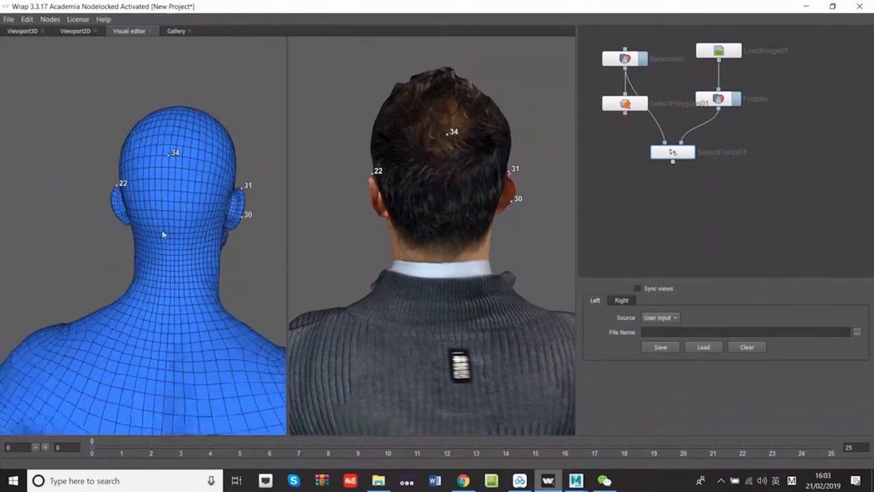
- Place a matching point at the scan's front collar opening and on the basemesh's chest midline just below the neck
{"action": "left_click_drag", "start_coordinate": [164, 235], "coordinate": [167, 287], "text": "alt"}
{"action": "left_click_drag", "start_coordinate": [342, 287], "coordinate": [465, 260], "text": "alt"}
{"action": "left_click", "coordinate": [416, 298]}
{"action": "left_click_drag", "start_coordinate": [125, 342], "coordinate": [125, 273], "text": "alt"}
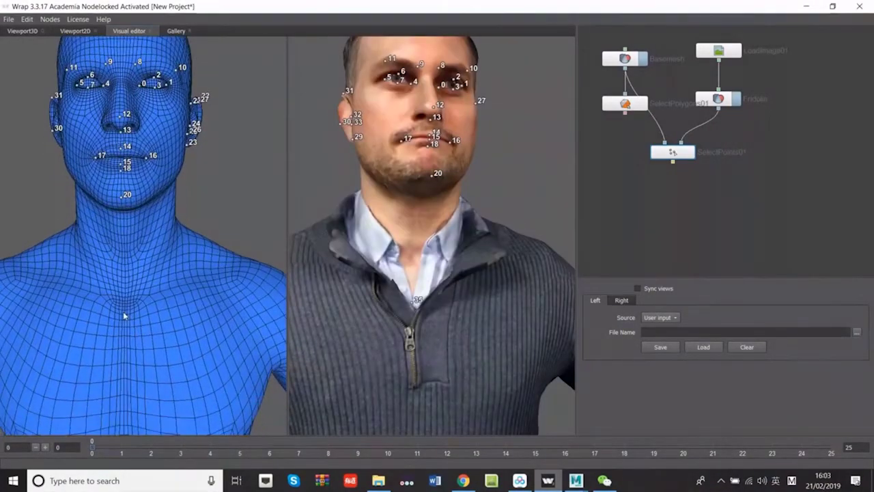
{"action": "left_click", "coordinate": [125, 312]}
- Place matching points on the outer side of both shoulders on the scan and the basemesh
{"action": "left_click_drag", "start_coordinate": [222, 345], "coordinate": [130, 341], "text": "alt"}
{"action": "left_click_drag", "start_coordinate": [533, 297], "coordinate": [475, 300], "text": "alt"}
{"action": "middle_click_drag", "start_coordinate": [493, 341], "coordinate": [496, 257], "text": "alt"}
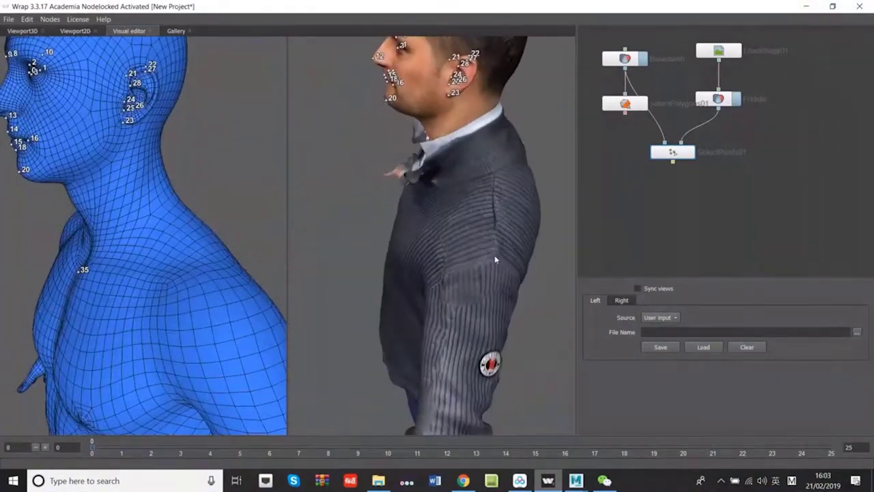
{"action": "left_click_drag", "start_coordinate": [496, 258], "coordinate": [445, 298], "text": "alt"}
{"action": "left_click", "coordinate": [372, 270]}
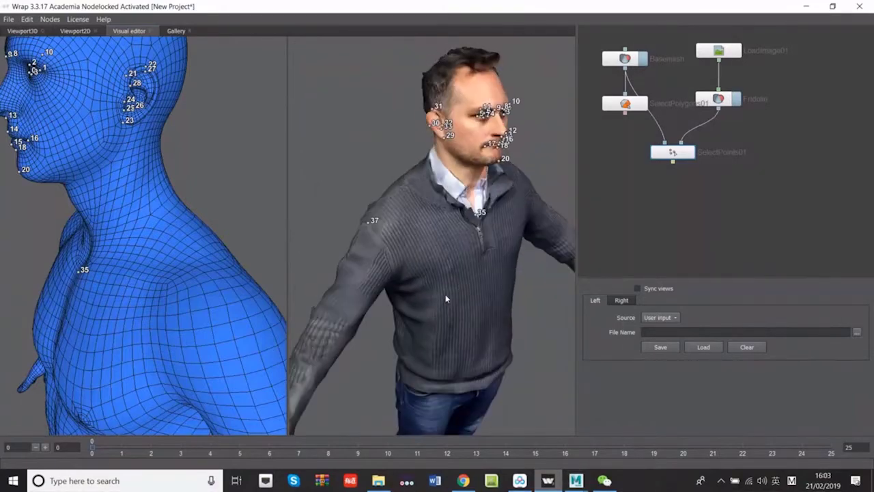
{"action": "left_click_drag", "start_coordinate": [116, 335], "coordinate": [199, 335], "text": "alt"}
{"action": "left_click_drag", "start_coordinate": [536, 311], "coordinate": [437, 317], "text": "alt"}
{"action": "left_click_drag", "start_coordinate": [188, 332], "coordinate": [112, 328], "text": "alt"}
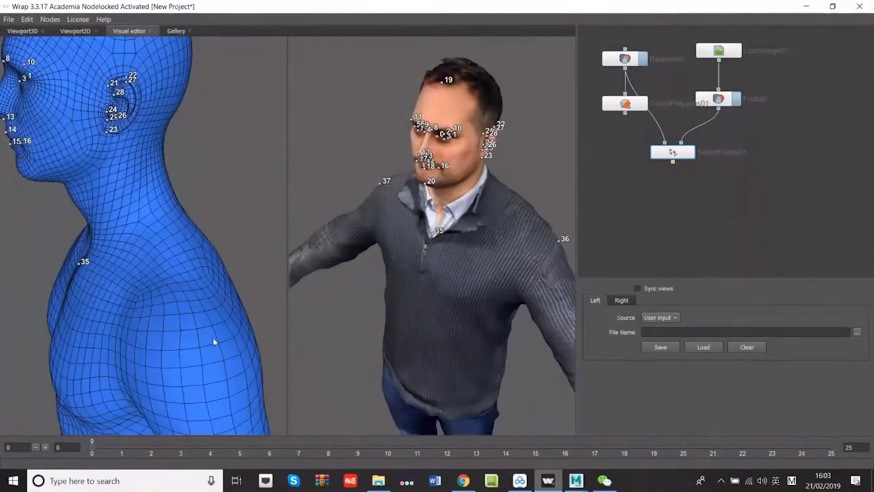
{"action": "left_click", "coordinate": [215, 342]}
{"action": "left_click_drag", "start_coordinate": [31, 318], "coordinate": [92, 328], "text": "alt"}
{"action": "left_click", "coordinate": [103, 314]}
- Place matching points in both armpits on the scan and the basemesh
{"action": "scroll", "coordinate": [137, 328], "scroll_direction": "down", "scroll_amount": 2}
{"action": "middle_click_drag", "start_coordinate": [159, 382], "coordinate": [162, 305], "text": "alt"}
{"action": "left_click_drag", "start_coordinate": [400, 366], "coordinate": [442, 294], "text": "alt"}
{"action": "left_click", "coordinate": [372, 192]}
{"action": "left_click_drag", "start_coordinate": [444, 244], "coordinate": [382, 246], "text": "alt"}
{"action": "left_click", "coordinate": [517, 142]}
{"action": "left_click", "coordinate": [58, 219]}
{"action": "left_click_drag", "start_coordinate": [102, 273], "coordinate": [78, 239], "text": "alt"}
{"action": "left_click", "coordinate": [231, 222]}
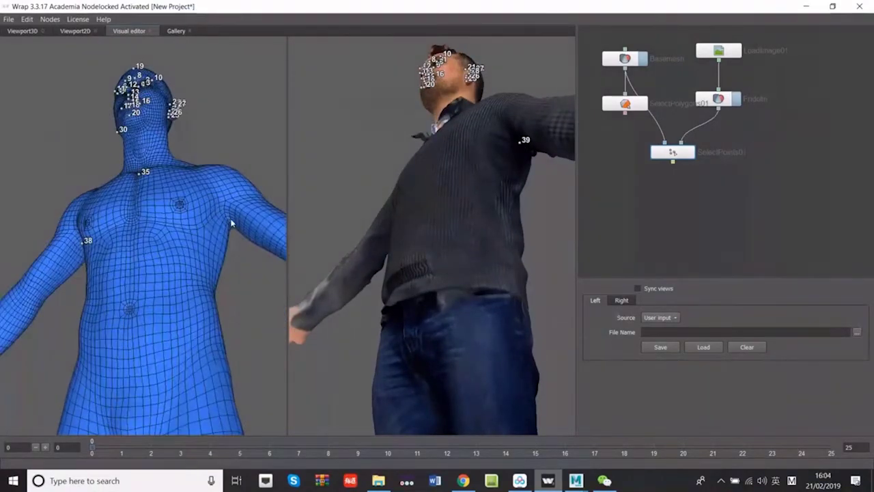
- Place points on both sides of the scan's neck just above the shirt collar
{"action": "left_click_drag", "start_coordinate": [130, 252], "coordinate": [154, 294], "text": "alt"}
{"action": "scroll", "coordinate": [154, 293], "scroll_direction": "down", "scroll_amount": 2}
{"action": "left_click_drag", "start_coordinate": [435, 310], "coordinate": [494, 330], "text": "alt"}
{"action": "scroll", "coordinate": [494, 330], "scroll_direction": "up", "scroll_amount": 3}
{"action": "middle_click_drag", "start_coordinate": [495, 205], "coordinate": [502, 294], "text": "alt"}
{"action": "left_click", "coordinate": [402, 209]}
{"action": "left_click_drag", "start_coordinate": [504, 273], "coordinate": [424, 277], "text": "alt"}
{"action": "left_click", "coordinate": [448, 208]}
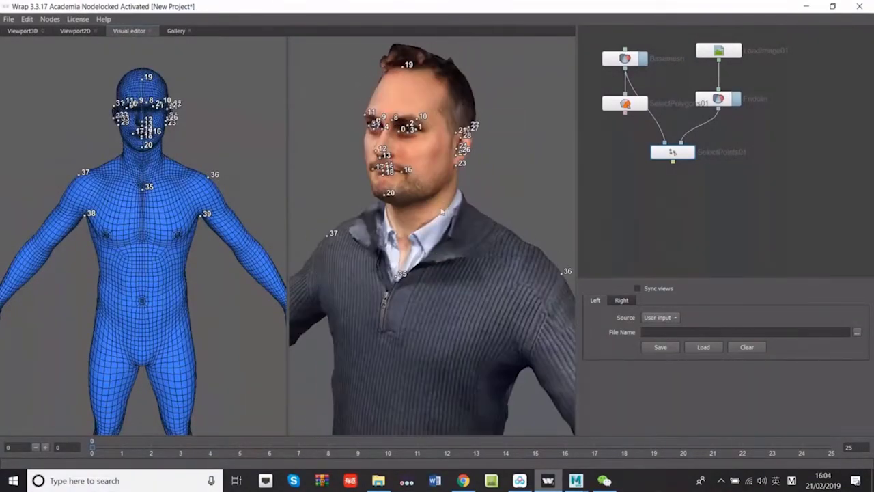
- Place the matching points on both sides of the basemesh's neck
{"action": "left_click_drag", "start_coordinate": [62, 224], "coordinate": [130, 226], "text": "alt"}
{"action": "scroll", "coordinate": [152, 268], "scroll_direction": "up", "scroll_amount": 5}
{"action": "middle_click_drag", "start_coordinate": [152, 267], "coordinate": [156, 301], "text": "alt"}
{"action": "left_click_drag", "start_coordinate": [352, 281], "coordinate": [421, 280], "text": "alt"}
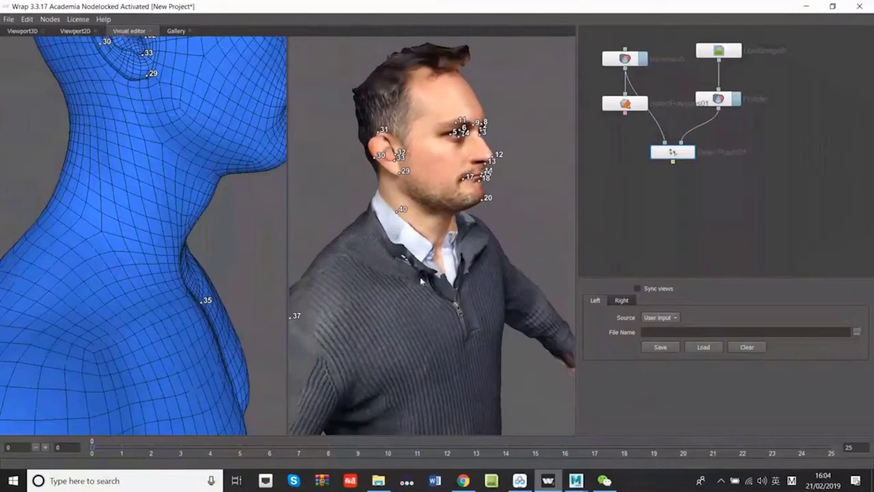
{"action": "left_click", "coordinate": [123, 172]}
{"action": "left_click_drag", "start_coordinate": [181, 181], "coordinate": [153, 171], "text": "alt"}
{"action": "left_click", "coordinate": [120, 158]}
- Place a matching point at the front centre of the scan's sweater hem and on the basemesh's lower abdomen
{"action": "scroll", "coordinate": [154, 205], "scroll_direction": "down", "scroll_amount": 2}
{"action": "middle_click_drag", "start_coordinate": [154, 232], "coordinate": [164, 41], "text": "alt"}
{"action": "middle_click_drag", "start_coordinate": [464, 392], "coordinate": [469, 150], "text": "alt"}
{"action": "left_click_drag", "start_coordinate": [471, 321], "coordinate": [430, 324], "text": "alt"}
{"action": "left_click", "coordinate": [424, 349]}
{"action": "middle_click_drag", "start_coordinate": [164, 296], "coordinate": [220, 310], "text": "alt"}
{"action": "left_click", "coordinate": [146, 265]}
- Place matching points on the front of both elbows on the basemesh and the scan
{"action": "scroll", "coordinate": [150, 266], "scroll_direction": "down", "scroll_amount": 2}
{"action": "scroll", "coordinate": [480, 299], "scroll_direction": "down", "scroll_amount": 2}
{"action": "scroll", "coordinate": [480, 299], "scroll_direction": "down", "scroll_amount": 4}
{"action": "scroll", "coordinate": [218, 307], "scroll_direction": "up", "scroll_amount": 2}
{"action": "left_click", "coordinate": [64, 203]}
{"action": "middle_click_drag", "start_coordinate": [229, 222], "coordinate": [89, 221], "text": "alt"}
{"action": "left_click", "coordinate": [214, 201]}
{"action": "middle_click_drag", "start_coordinate": [390, 211], "coordinate": [370, 228], "text": "alt"}
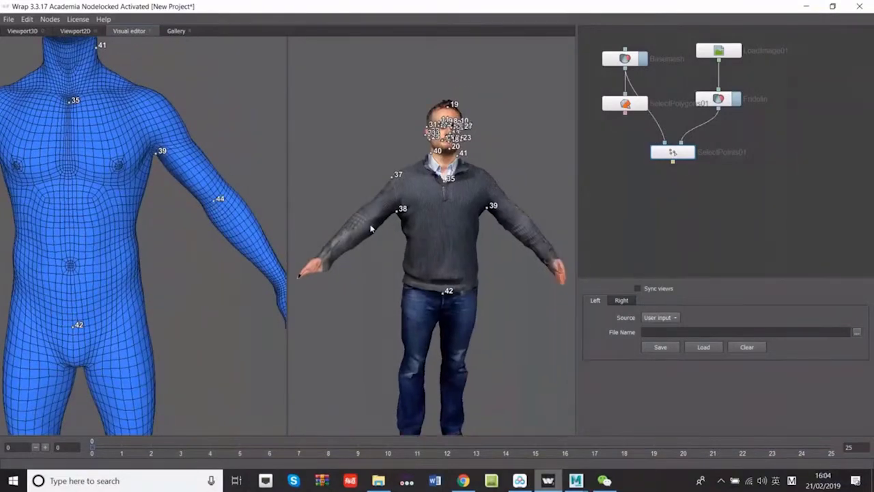
- Place a matching point at the back of the neck, just above the shirt collar on the scan and mid-neck on the basemesh
{"action": "left_click_drag", "start_coordinate": [371, 228], "coordinate": [499, 225], "text": "alt"}
{"action": "left_click_drag", "start_coordinate": [136, 226], "coordinate": [266, 228], "text": "alt"}
{"action": "scroll", "coordinate": [270, 327], "scroll_direction": "up", "scroll_amount": 3}
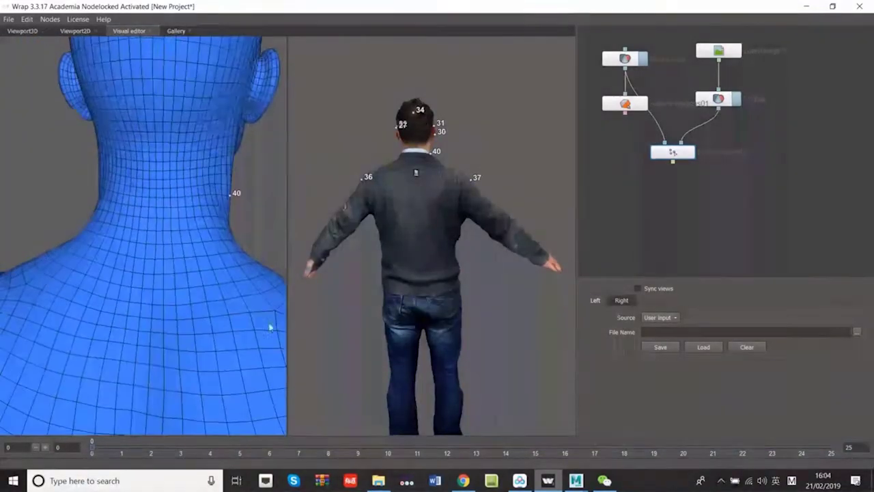
{"action": "scroll", "coordinate": [423, 137], "scroll_direction": "up", "scroll_amount": 5}
{"action": "scroll", "coordinate": [157, 259], "scroll_direction": "up", "scroll_amount": 2}
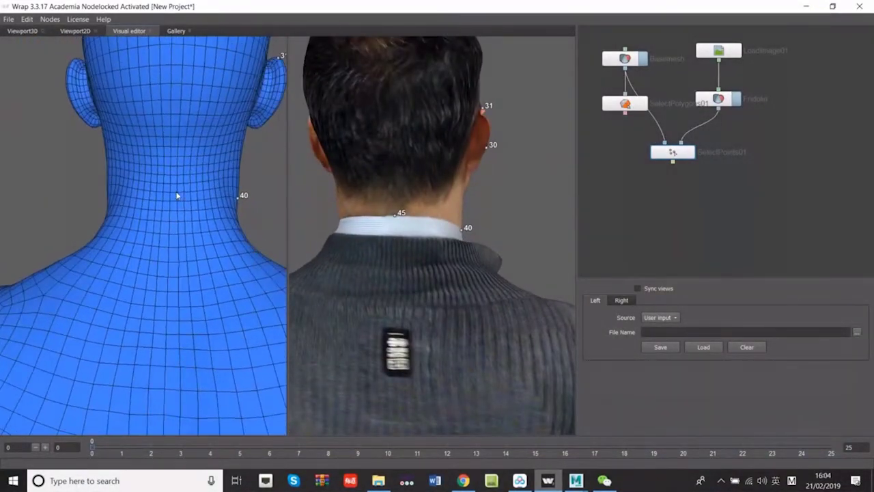
- Place matching points on the back of both elbows on the scan and the basemesh
{"action": "scroll", "coordinate": [176, 196], "scroll_direction": "down", "scroll_amount": 3}
{"action": "scroll", "coordinate": [438, 308], "scroll_direction": "down", "scroll_amount": 5}
{"action": "scroll", "coordinate": [225, 238], "scroll_direction": "down", "scroll_amount": 2}
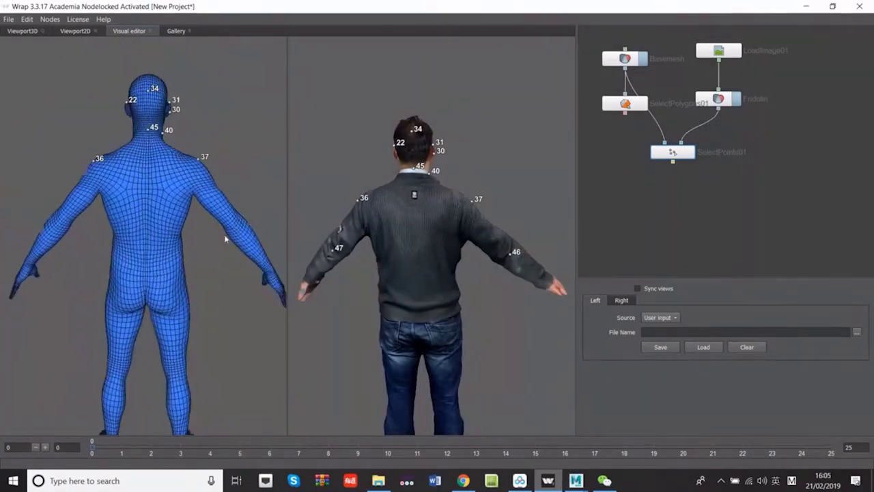
- Place matching points on both sides of the waist, at the sweater hem on the scan and the hips on the basemesh
{"action": "left_click_drag", "start_coordinate": [68, 215], "coordinate": [245, 263], "text": "alt"}
{"action": "left_click_drag", "start_coordinate": [328, 273], "coordinate": [383, 326], "text": "alt"}
{"action": "scroll", "coordinate": [457, 330], "scroll_direction": "up", "scroll_amount": 3}
{"action": "left_click_drag", "start_coordinate": [157, 301], "coordinate": [231, 295], "text": "alt"}
{"action": "scroll", "coordinate": [230, 295], "scroll_direction": "up", "scroll_amount": 4}
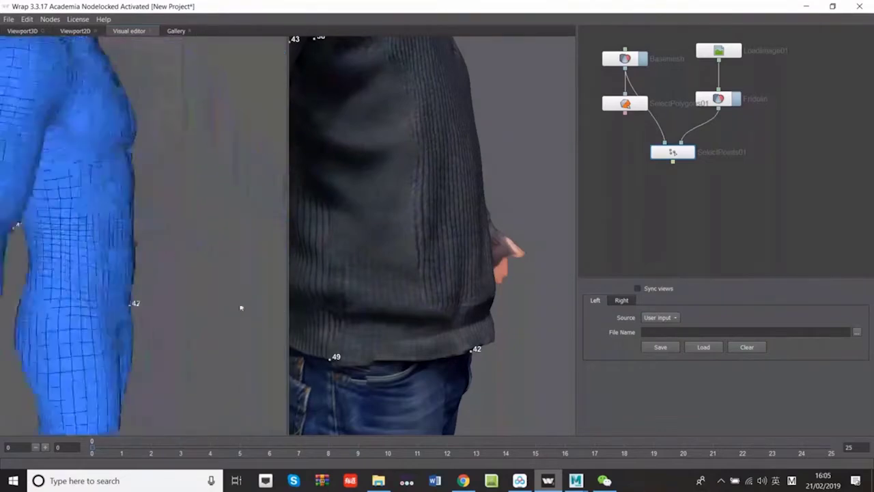
- Place matching points on the back of both wrists, at the sleeve ends on the scan and on the basemesh
{"action": "scroll", "coordinate": [240, 307], "scroll_direction": "down", "scroll_amount": 3}
{"action": "scroll", "coordinate": [430, 274], "scroll_direction": "down", "scroll_amount": 3}
{"action": "scroll", "coordinate": [251, 256], "scroll_direction": "up", "scroll_amount": 2}
{"action": "scroll", "coordinate": [127, 298], "scroll_direction": "up", "scroll_amount": 3}
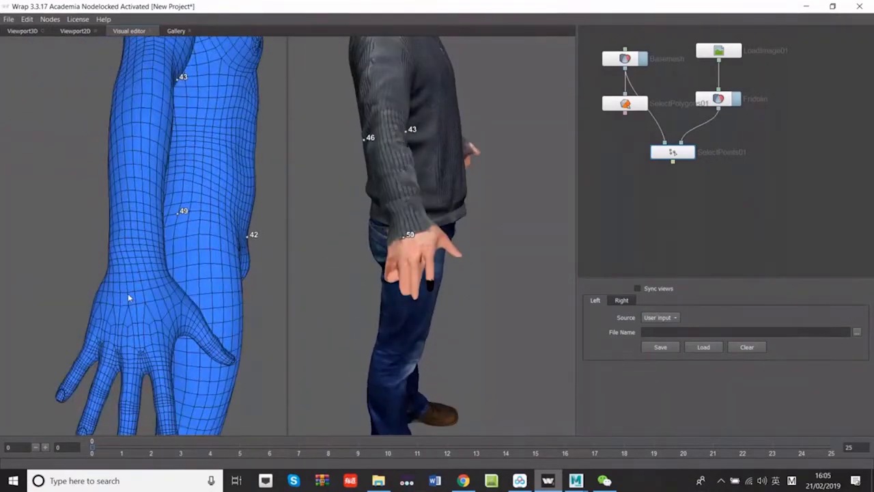
{"action": "left_click_drag", "start_coordinate": [128, 295], "coordinate": [225, 301], "text": "alt"}
{"action": "scroll", "coordinate": [413, 232], "scroll_direction": "up", "scroll_amount": 3}
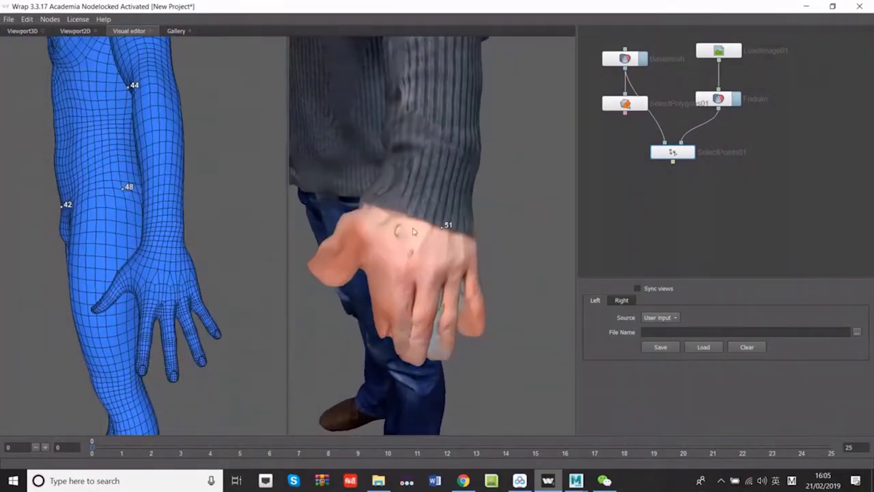
{"action": "left_click", "coordinate": [174, 254]}
- Place matching points on the front of both knees on the scan and the basemesh
{"action": "scroll", "coordinate": [171, 261], "scroll_direction": "down", "scroll_amount": 3}
{"action": "left_click_drag", "start_coordinate": [123, 285], "coordinate": [185, 297], "text": "alt"}
{"action": "left_click_drag", "start_coordinate": [425, 316], "coordinate": [471, 326], "text": "alt"}
{"action": "mouse_move", "coordinate": [179, 290]}
{"action": "left_mouse_down", "text": "alt"}
{"action": "mouse_move", "coordinate": [140, 285]}
{"action": "mouse_move", "coordinate": [170, 287]}
{"action": "left_mouse_up", "text": "alt"}
{"action": "left_click_drag", "start_coordinate": [427, 316], "coordinate": [481, 317], "text": "alt"}
{"action": "left_click", "coordinate": [467, 332]}
{"action": "left_click", "coordinate": [357, 329]}
{"action": "middle_click_drag", "start_coordinate": [169, 343], "coordinate": [169, 318], "text": "alt"}
{"action": "left_click", "coordinate": [192, 282]}
{"action": "left_click", "coordinate": [114, 282]}
- Place four points on the back of the scan's legs, behind both knees and below both back pockets
{"action": "left_click_drag", "start_coordinate": [336, 319], "coordinate": [586, 322], "text": "alt"}
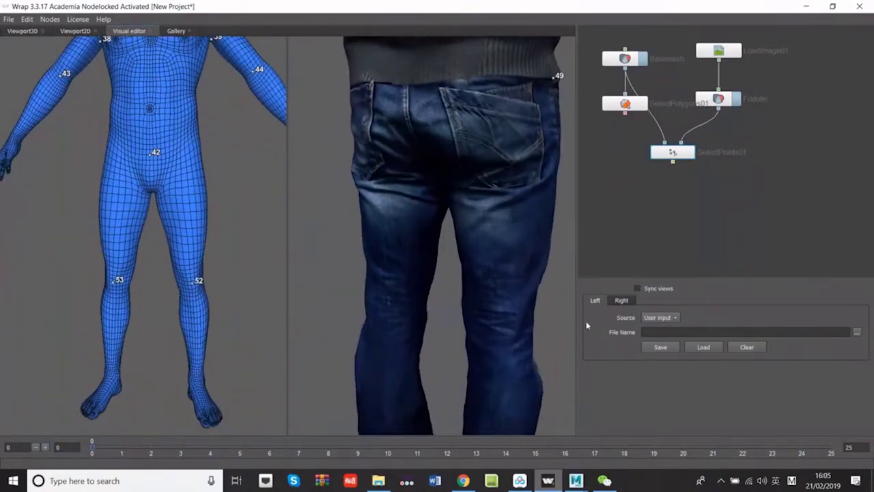
{"action": "left_click", "coordinate": [509, 328]}
{"action": "left_click", "coordinate": [384, 315]}
{"action": "left_click", "coordinate": [370, 186]}
- Place the four matching points on the basemesh behind both knees and under both buttocks
{"action": "left_click_drag", "start_coordinate": [167, 270], "coordinate": [416, 273], "text": "alt"}
{"action": "scroll", "coordinate": [195, 300], "scroll_direction": "up", "scroll_amount": 3}
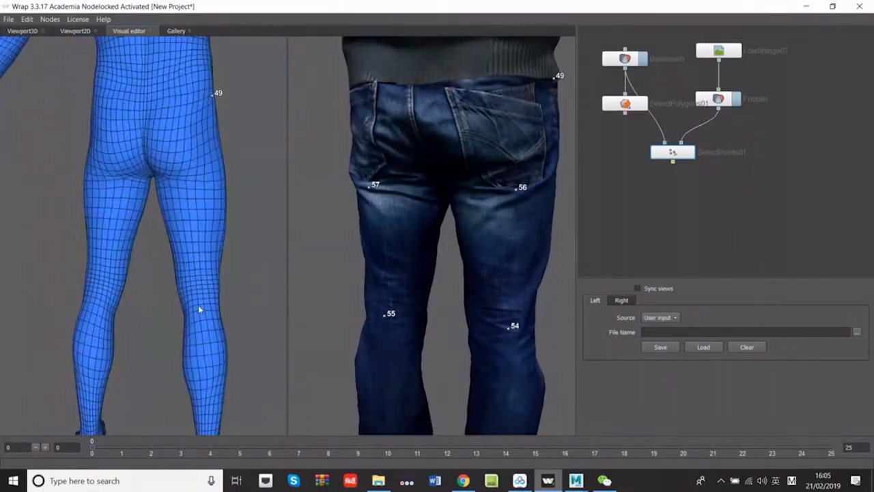
{"action": "left_click", "coordinate": [200, 302]}
{"action": "left_click_drag", "start_coordinate": [164, 303], "coordinate": [547, 314], "text": "alt"}
{"action": "left_click", "coordinate": [88, 305]}
{"action": "left_click", "coordinate": [191, 181]}
{"action": "left_click", "coordinate": [94, 186]}
- Place matching points on the front of both ankles, at the jeans hems on the scan and on the basemesh
{"action": "scroll", "coordinate": [164, 273], "scroll_direction": "down", "scroll_amount": 3}
{"action": "middle_click_drag", "start_coordinate": [444, 410], "coordinate": [448, 222], "text": "alt"}
{"action": "left_click", "coordinate": [381, 330]}
{"action": "left_click", "coordinate": [500, 316]}
{"action": "scroll", "coordinate": [150, 278], "scroll_direction": "up", "scroll_amount": 4}
{"action": "left_click", "coordinate": [66, 348]}
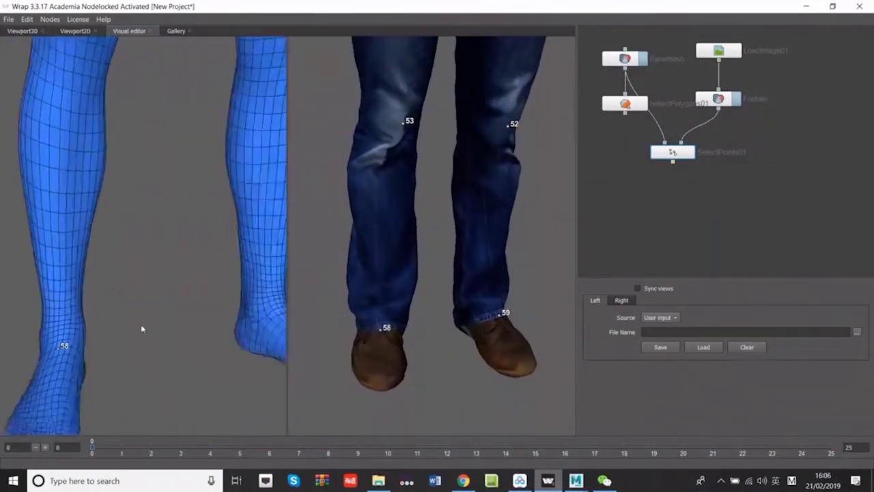
{"action": "left_click_drag", "start_coordinate": [140, 324], "coordinate": [263, 291], "text": "alt"}
{"action": "left_click", "coordinate": [240, 337]}
- Place a matching point at the rear centre of the waist on the scan and the basemesh
{"action": "scroll", "coordinate": [159, 367], "scroll_direction": "down", "scroll_amount": 4}
{"action": "left_click_drag", "start_coordinate": [328, 273], "coordinate": [533, 269], "text": "alt"}
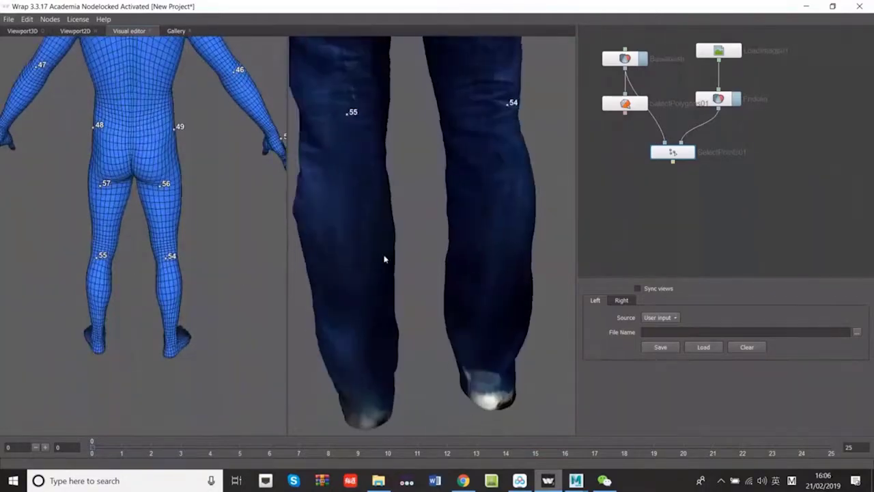
{"action": "middle_click_drag", "start_coordinate": [385, 258], "coordinate": [423, 410], "text": "alt"}
{"action": "scroll", "coordinate": [441, 287], "scroll_direction": "up", "scroll_amount": 3}
{"action": "left_click", "coordinate": [444, 283]}
{"action": "middle_click_drag", "start_coordinate": [143, 144], "coordinate": [140, 214], "text": "alt"}
{"action": "scroll", "coordinate": [140, 215], "scroll_direction": "down", "scroll_amount": 3}
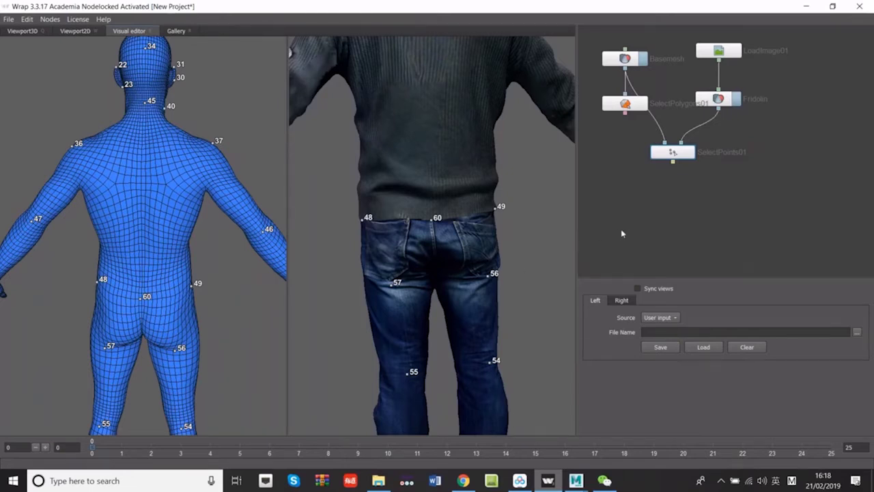
- Add a Wrapping node below SelectPoints01 and display the 3D viewport
{"action": "key", "text": "Tab"}
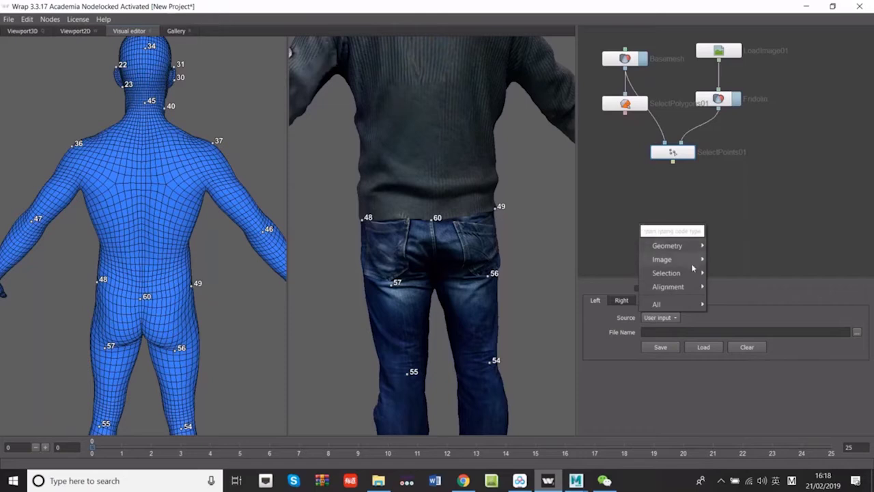
{"action": "mouse_move", "coordinate": [689, 293]}
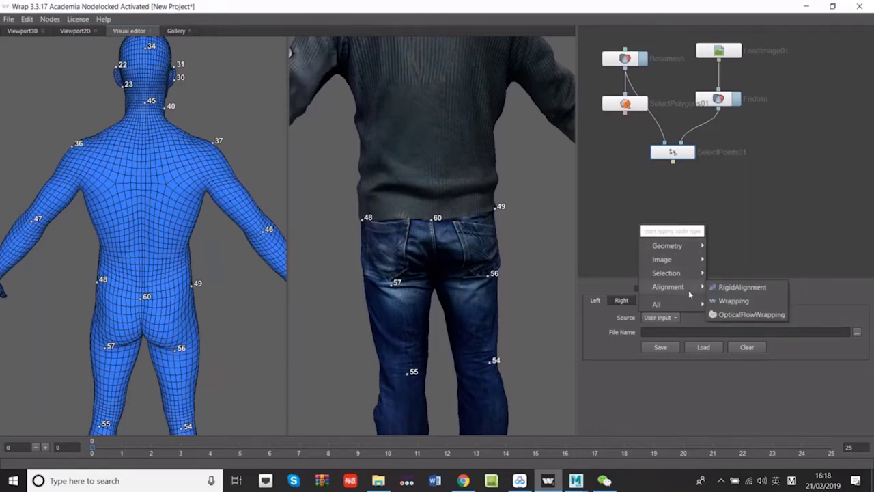
{"action": "left_click", "coordinate": [733, 302]}
{"action": "left_click_drag", "start_coordinate": [662, 233], "coordinate": [679, 213]}
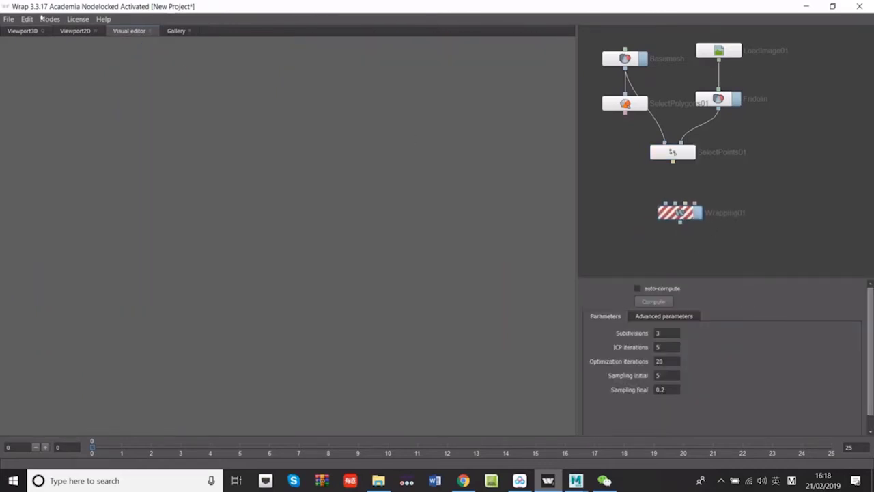
{"action": "left_click", "coordinate": [20, 32]}
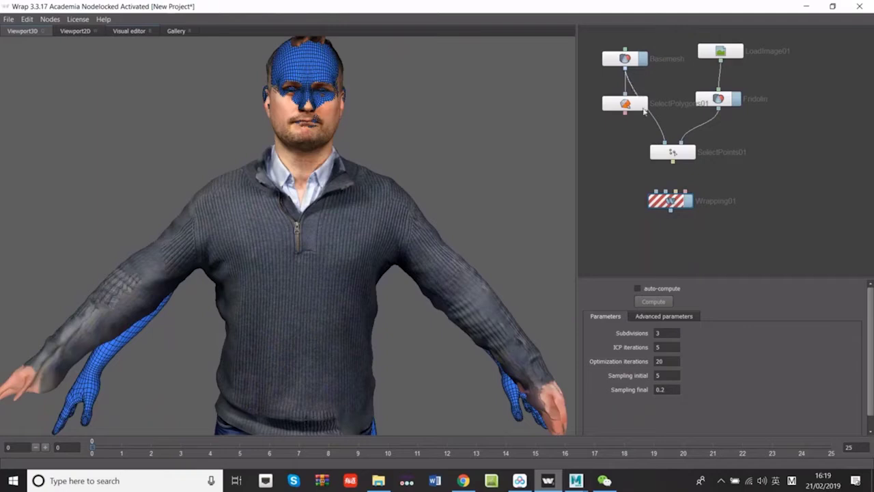
- Connect the Basemesh, Fridolin, SelectPoints01 and SelectPolygons01 outputs to the Wrapping node's four inputs in that order
{"action": "left_click_drag", "start_coordinate": [644, 111], "coordinate": [656, 191]}
{"action": "left_click_drag", "start_coordinate": [719, 113], "coordinate": [666, 193]}
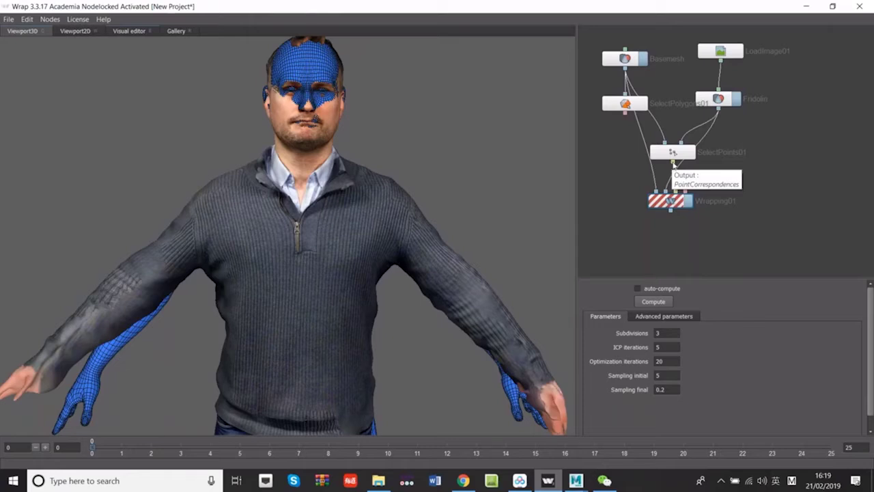
{"action": "left_click_drag", "start_coordinate": [673, 164], "coordinate": [676, 192]}
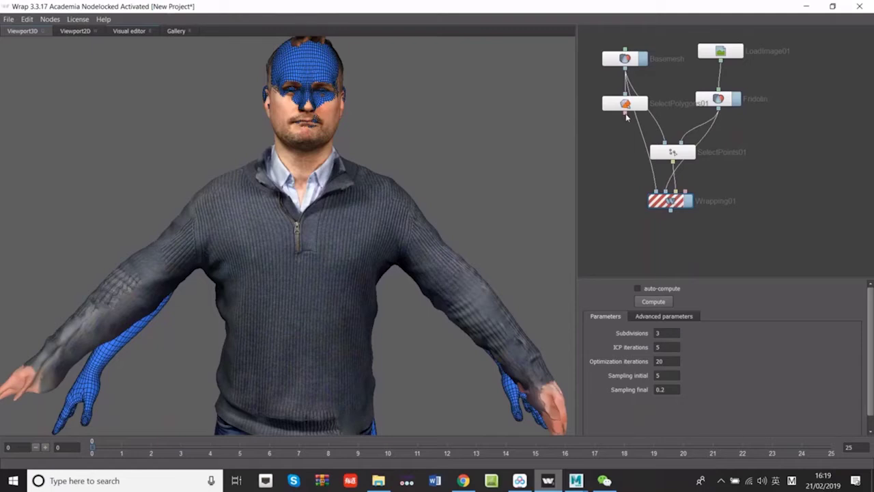
{"action": "left_click_drag", "start_coordinate": [643, 137], "coordinate": [671, 203]}
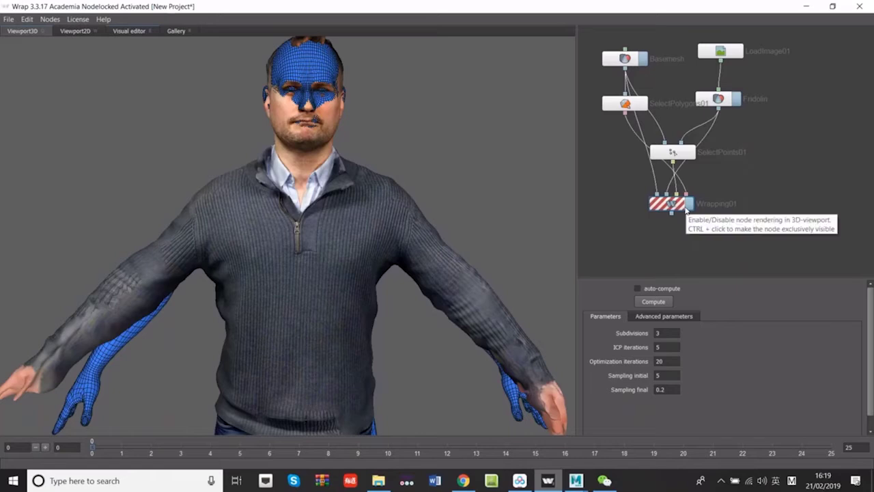
- Compute the wrapping of the basemesh onto the scan with 3 subdivisions and move the progress preview aside
{"action": "left_click", "coordinate": [657, 302]}
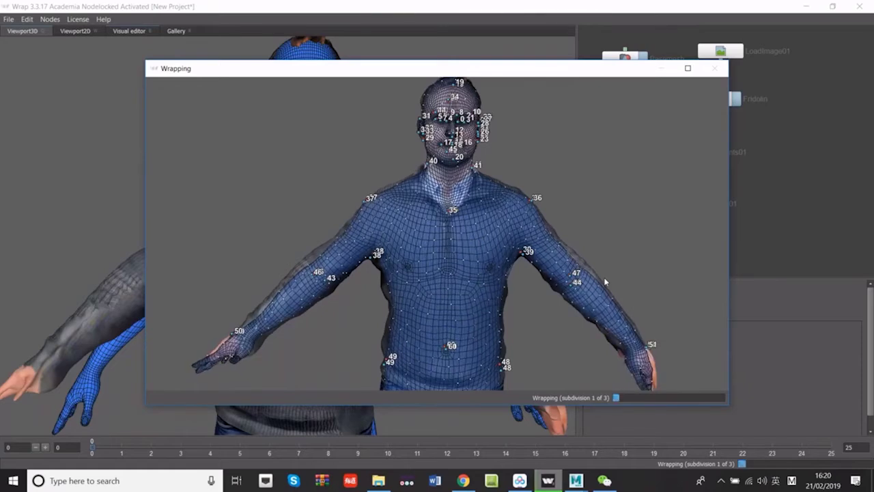
{"action": "left_click_drag", "start_coordinate": [492, 76], "coordinate": [403, 59]}
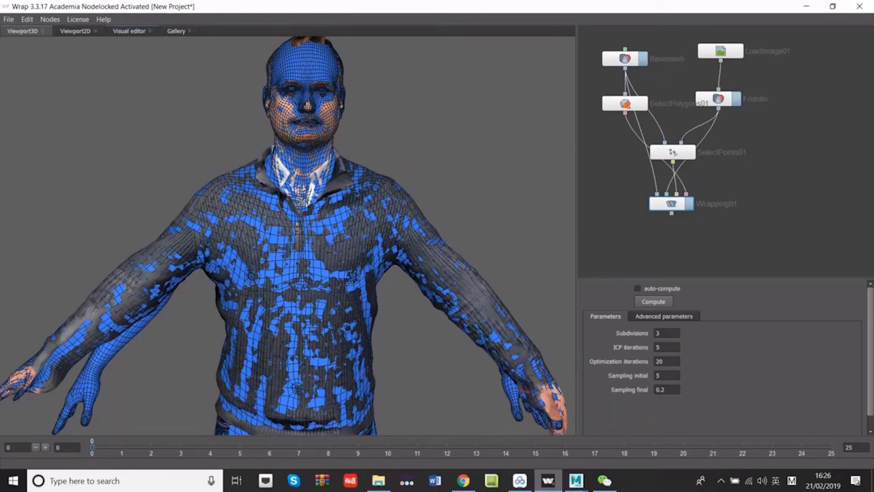
- Add a SaveGeom node and place it directly below the Wrapping node
{"action": "left_click", "coordinate": [774, 197]}
{"action": "right_click", "coordinate": [776, 200]}
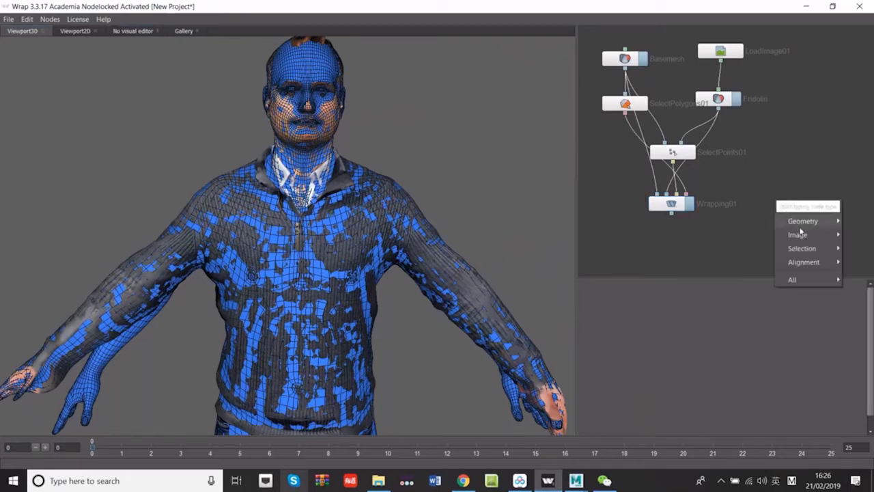
{"action": "mouse_move", "coordinate": [802, 227]}
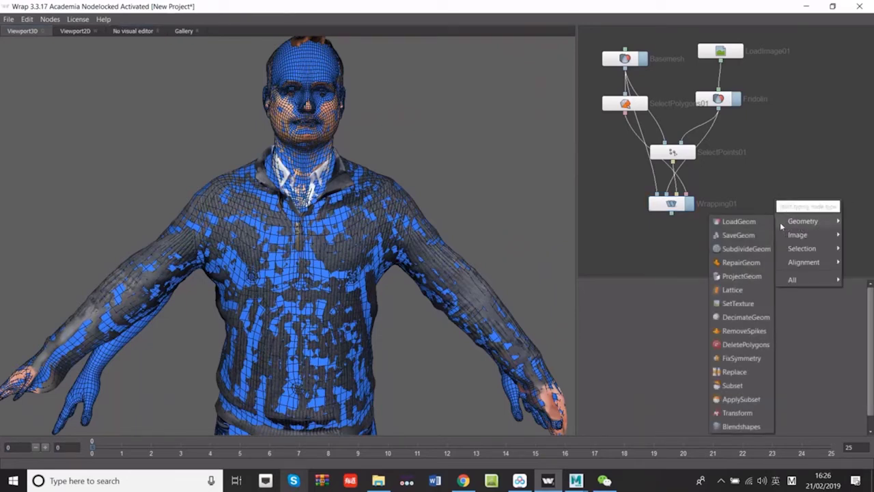
{"action": "left_click", "coordinate": [738, 235]}
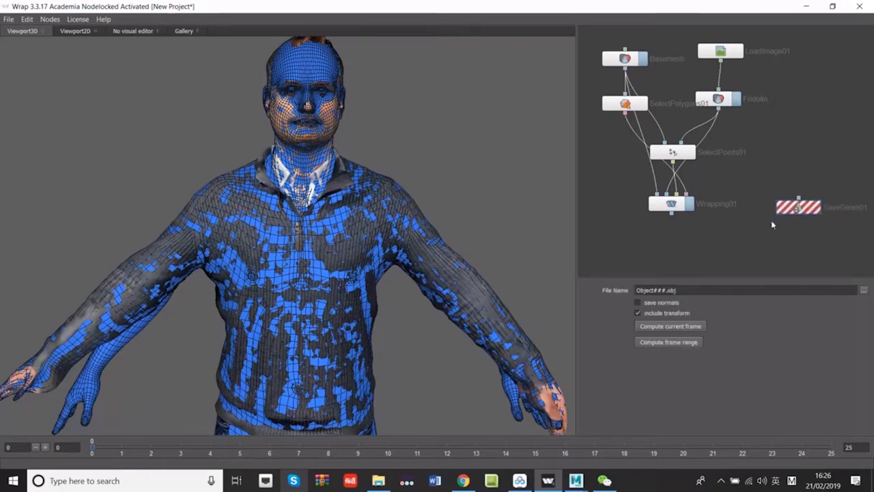
{"action": "left_click_drag", "start_coordinate": [785, 209], "coordinate": [659, 249]}
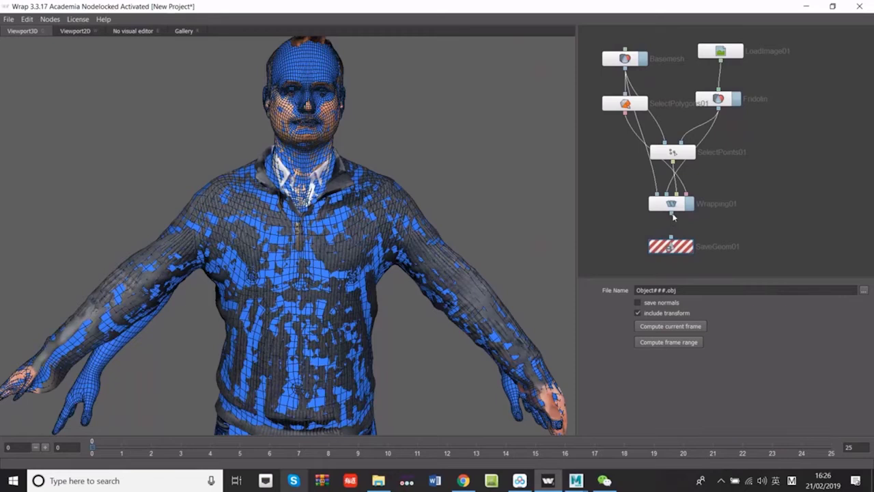
- Connect the Wrapping output to the SaveGeom node and set its output file to Low-poly.obj on the Desktop
{"action": "left_click_drag", "start_coordinate": [673, 213], "coordinate": [673, 243]}
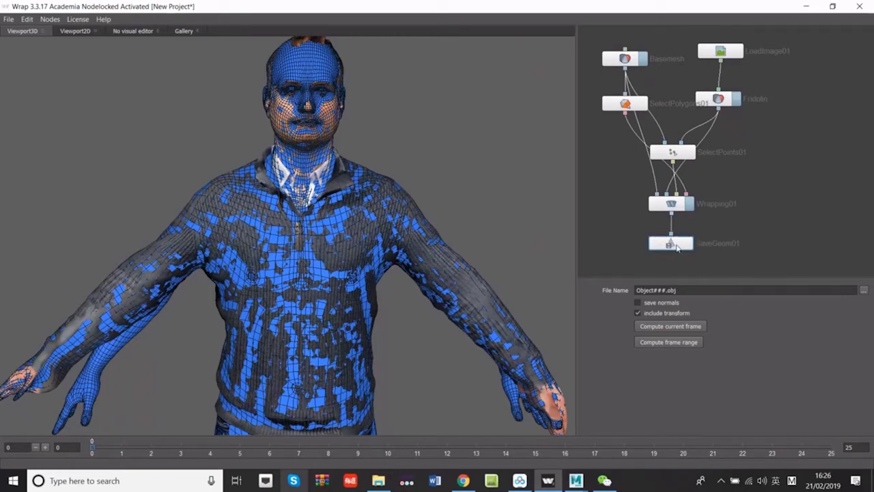
{"action": "left_click", "coordinate": [865, 294]}
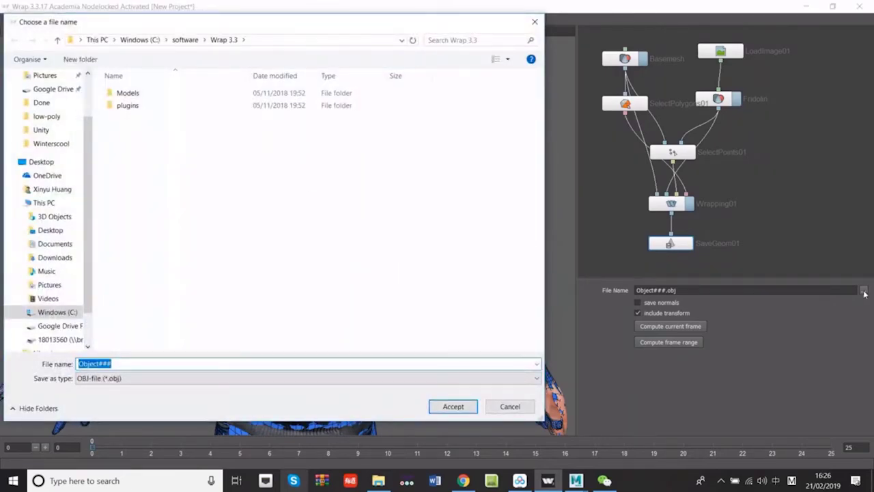
{"action": "scroll", "coordinate": [22, 190], "scroll_direction": "up", "scroll_amount": 2}
{"action": "left_click", "coordinate": [46, 93]}
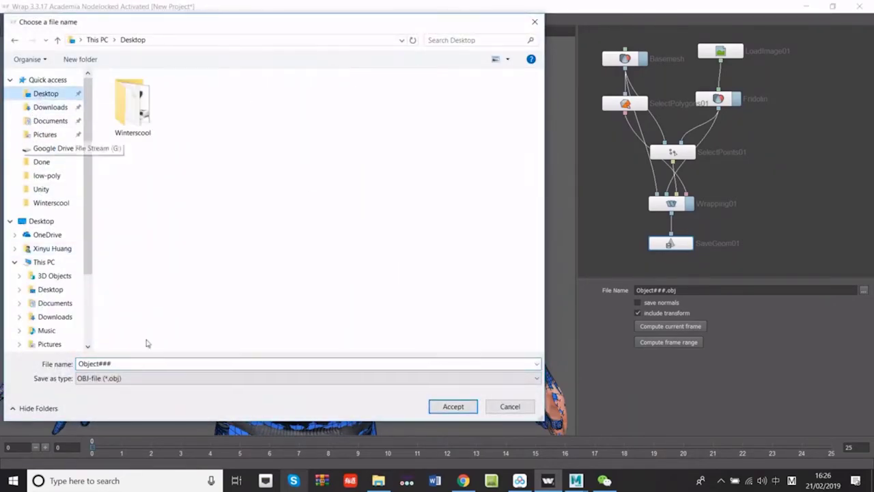
{"action": "double_click", "coordinate": [114, 364]}
{"action": "key", "text": "BackSpace"}
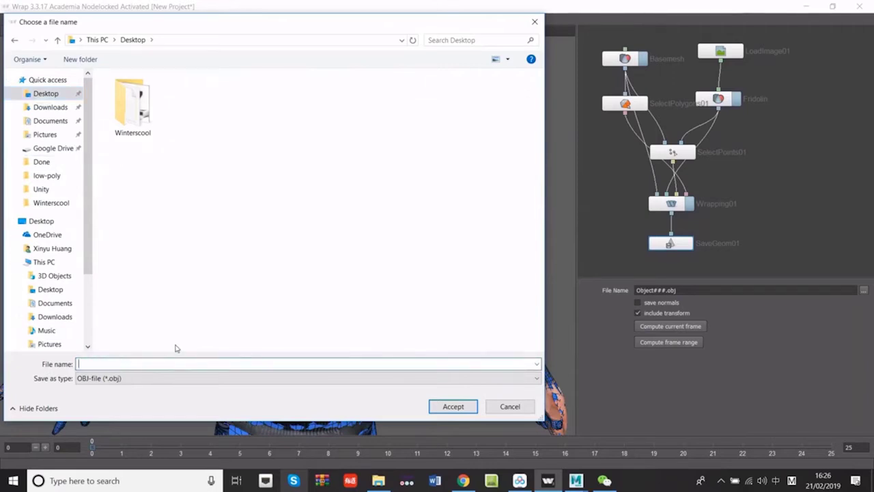
{"action": "type", "text": "Low-"}
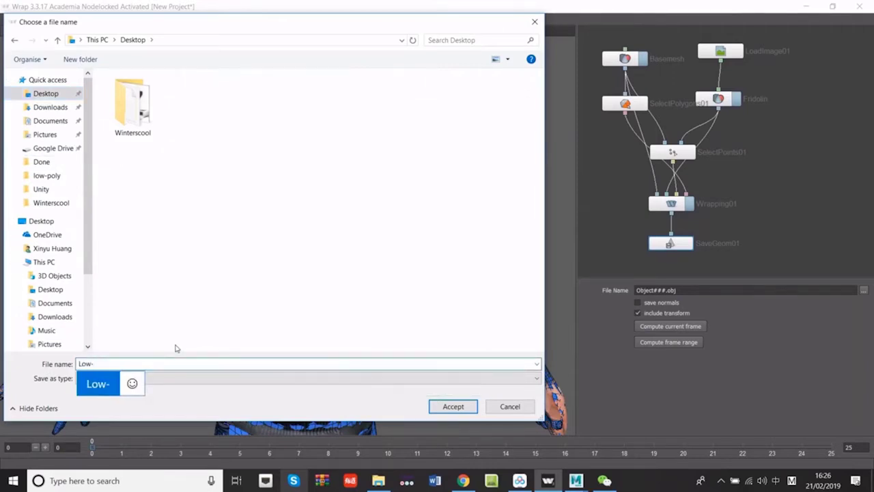
{"action": "type", "text": "poly"}
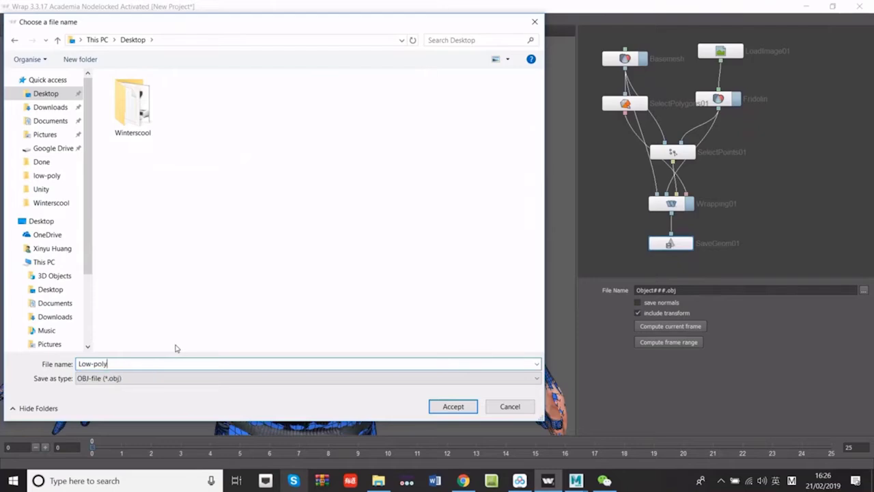
{"action": "key", "text": "Return"}
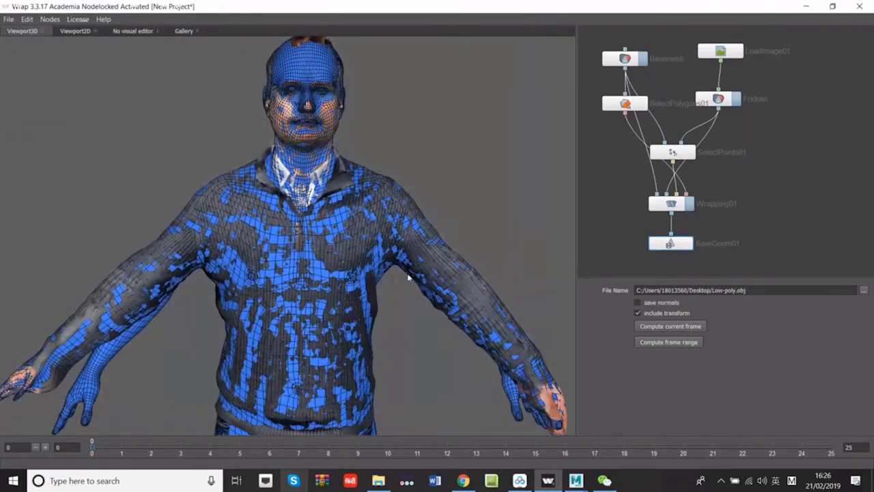
- Compute the current frame of the SaveGeom node to export the wrapped geometry, and move the node slightly closer to Wrapping
{"action": "left_click", "coordinate": [679, 328]}
{"action": "left_click_drag", "start_coordinate": [672, 248], "coordinate": [672, 243]}
{"action": "scroll", "coordinate": [246, 345], "scroll_direction": "down", "scroll_amount": 2}
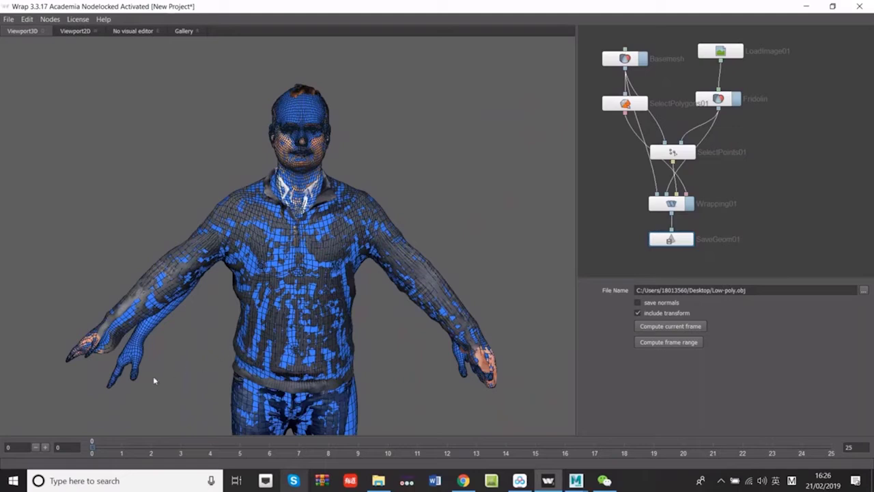
- Add a TransferTexture image node and place it beside the SaveGeom node in the graph
{"action": "middle_click_drag", "start_coordinate": [790, 234], "coordinate": [772, 227]}
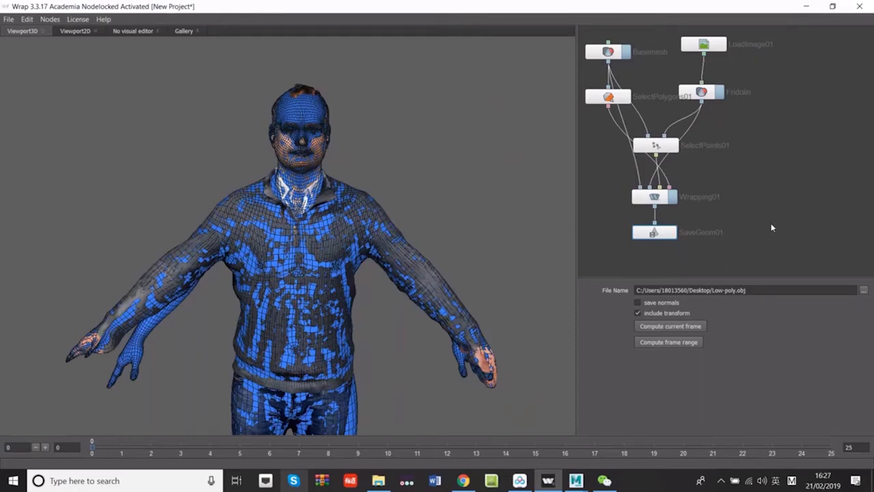
{"action": "right_click", "coordinate": [773, 226]}
{"action": "mouse_move", "coordinate": [793, 261]}
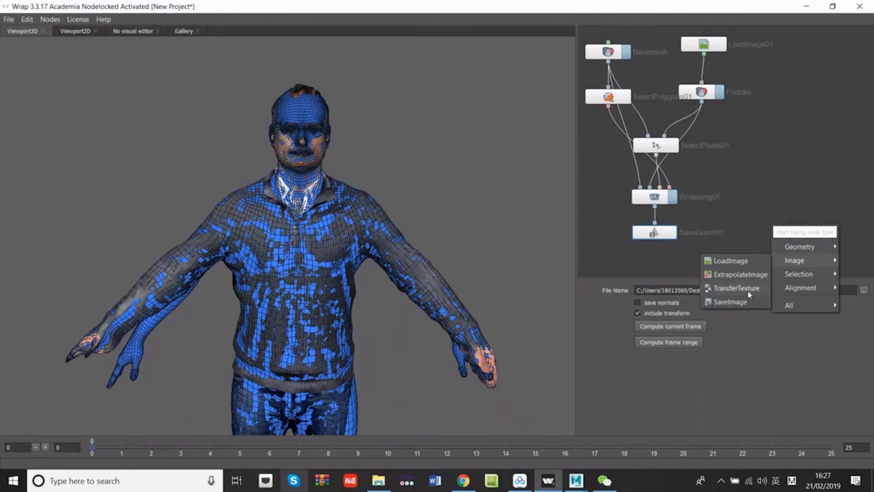
{"action": "left_click", "coordinate": [737, 288]}
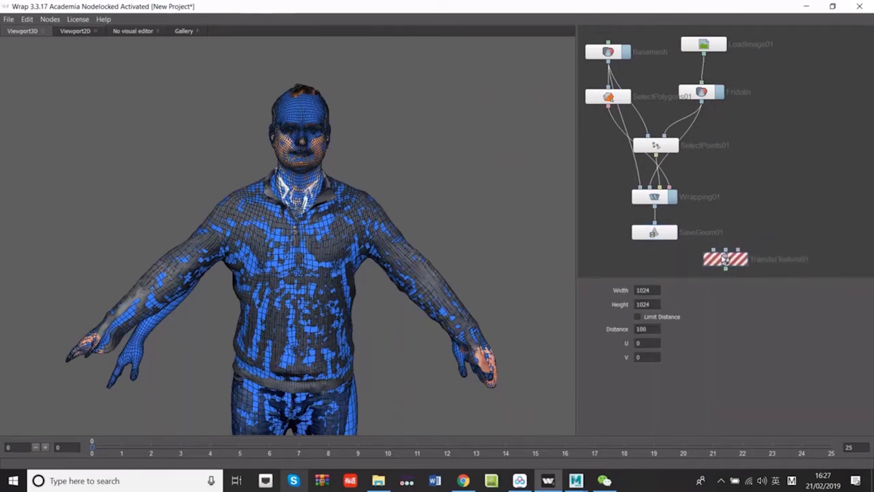
{"action": "left_click", "coordinate": [720, 256]}
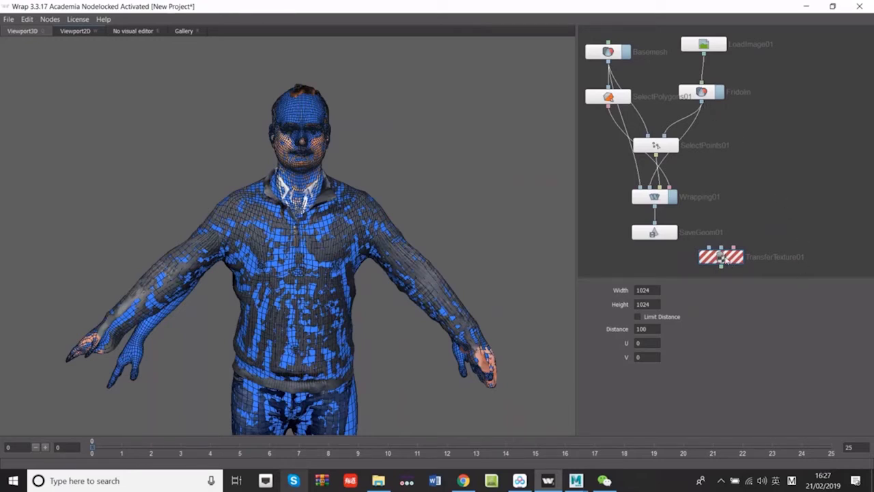
{"action": "left_click_drag", "start_coordinate": [723, 258], "coordinate": [729, 256]}
{"action": "right_click", "coordinate": [772, 186]}
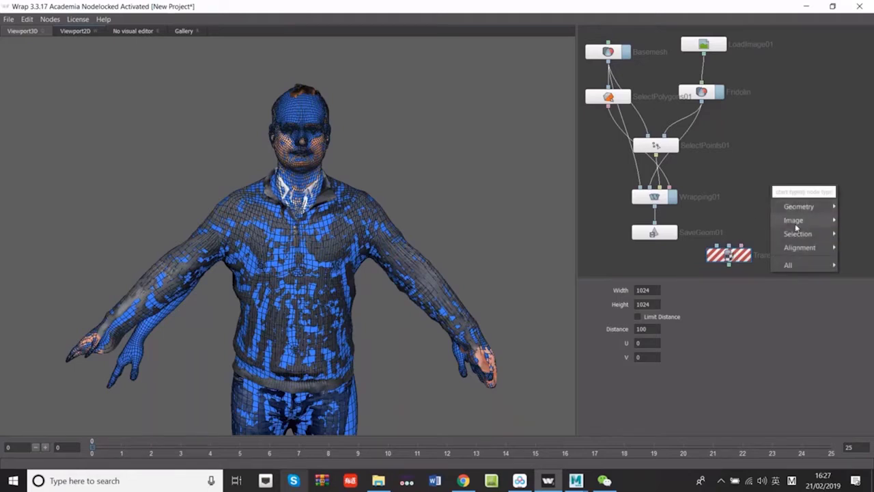
{"action": "mouse_move", "coordinate": [796, 224]}
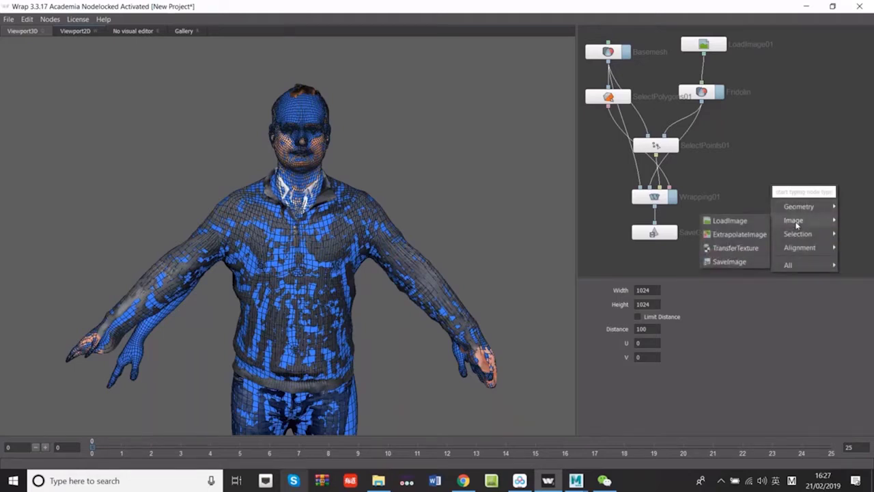
{"action": "left_click", "coordinate": [736, 248]}
- Connect the Fridolin output to the TransferTexture node's first input and the Wrapping output to its second input
{"action": "left_click_drag", "start_coordinate": [726, 254], "coordinate": [714, 254]}
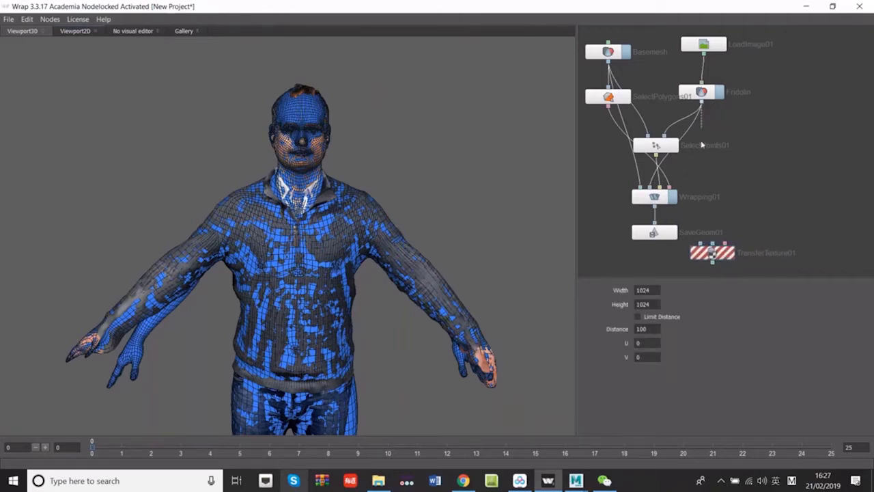
{"action": "left_click_drag", "start_coordinate": [701, 103], "coordinate": [702, 242]}
{"action": "left_click_drag", "start_coordinate": [655, 204], "coordinate": [752, 229]}
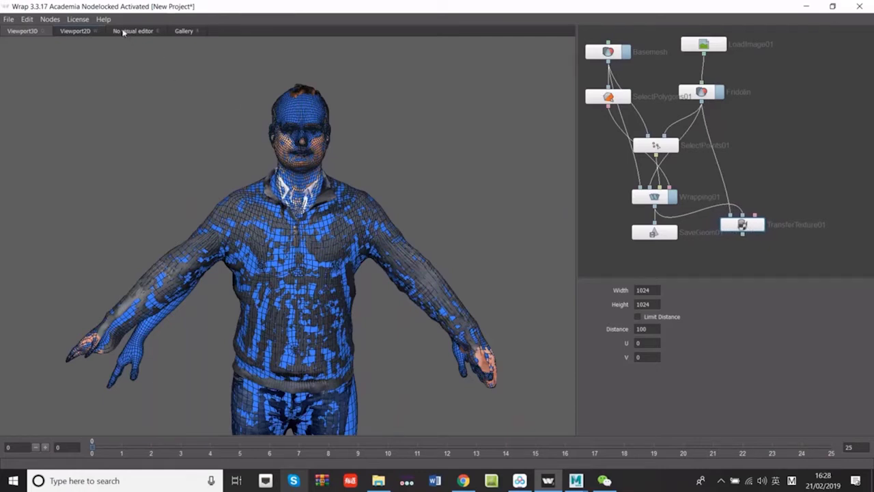
- Display the transferred texture in the 2D viewport and examine its layout up close
{"action": "left_click", "coordinate": [72, 33]}
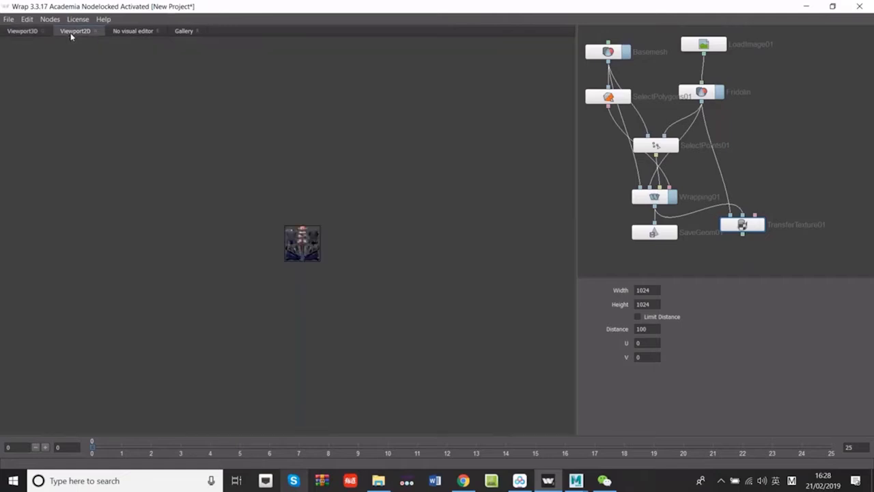
{"action": "scroll", "coordinate": [324, 225], "scroll_direction": "up", "scroll_amount": 5}
{"action": "middle_click_drag", "start_coordinate": [315, 272], "coordinate": [489, 159]}
{"action": "scroll", "coordinate": [372, 217], "scroll_direction": "up", "scroll_amount": 4}
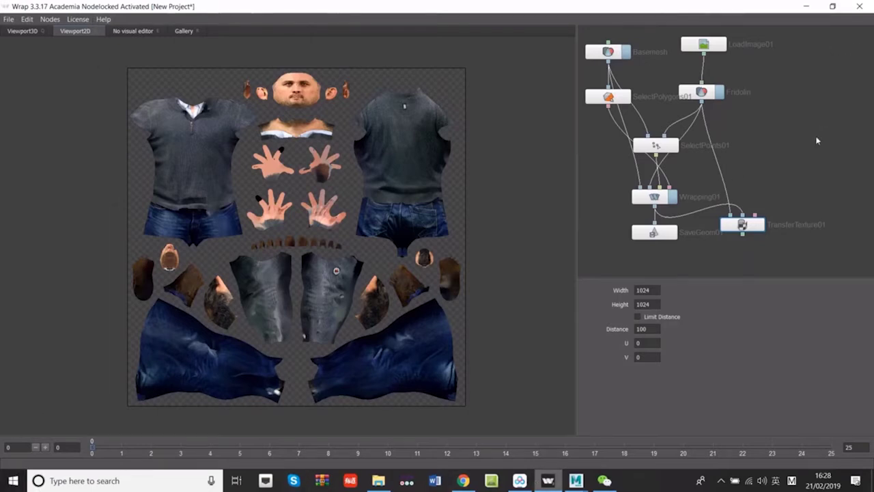
- Add a SaveImage node below TransferTexture, linked to its output, and return to the 3D viewport
{"action": "right_click", "coordinate": [799, 150]}
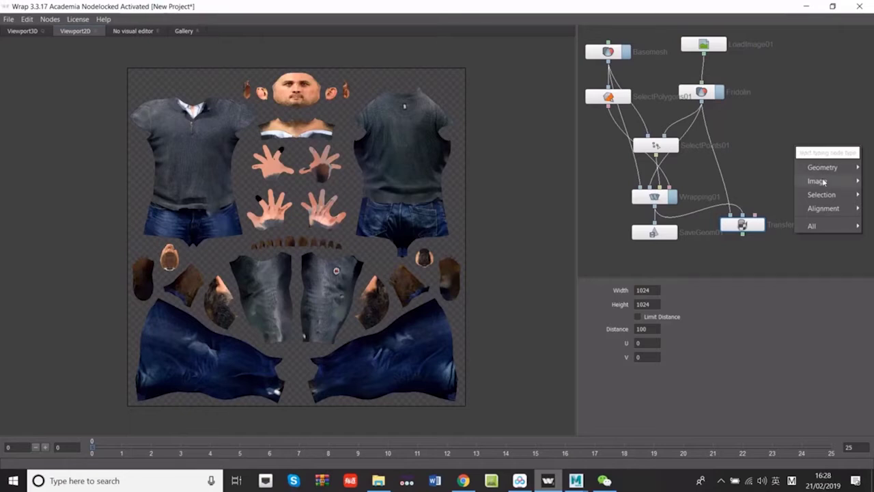
{"action": "mouse_move", "coordinate": [816, 182]}
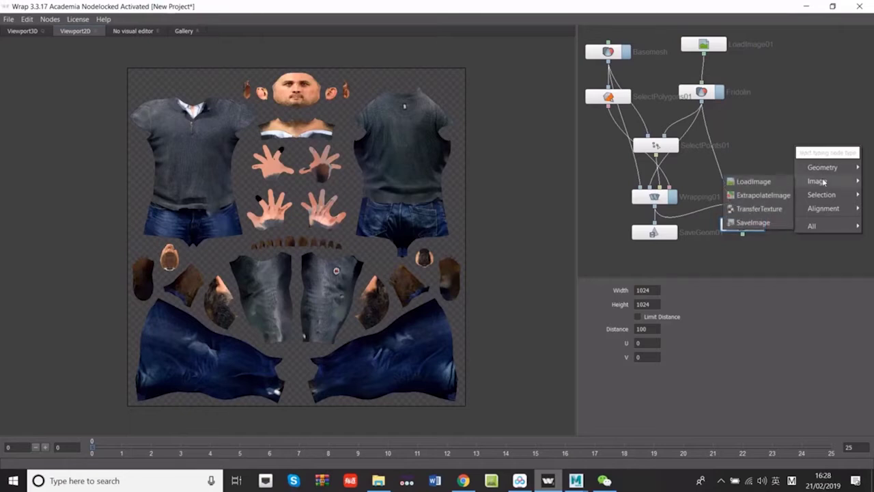
{"action": "left_click", "coordinate": [753, 222]}
{"action": "mouse_move", "coordinate": [816, 154]}
{"action": "left_mouse_down"}
{"action": "mouse_move", "coordinate": [770, 260]}
{"action": "mouse_move", "coordinate": [738, 260]}
{"action": "mouse_move", "coordinate": [743, 253]}
{"action": "left_mouse_up"}
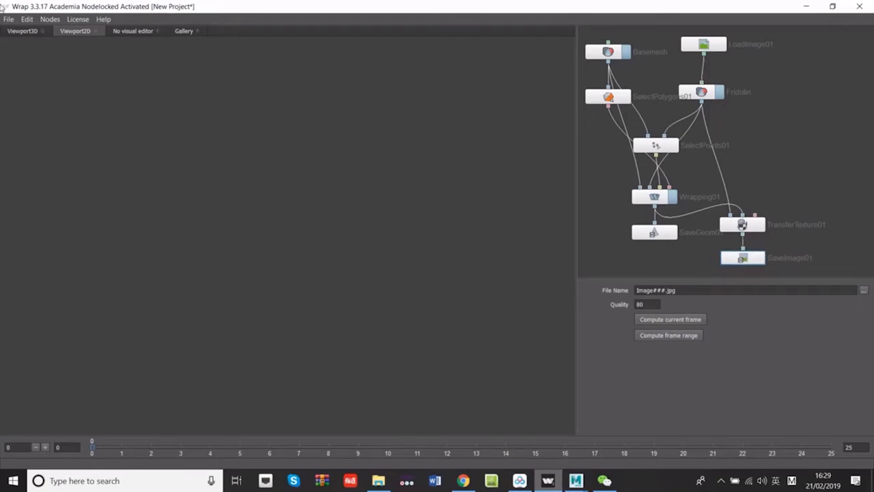
{"action": "left_click", "coordinate": [23, 32]}
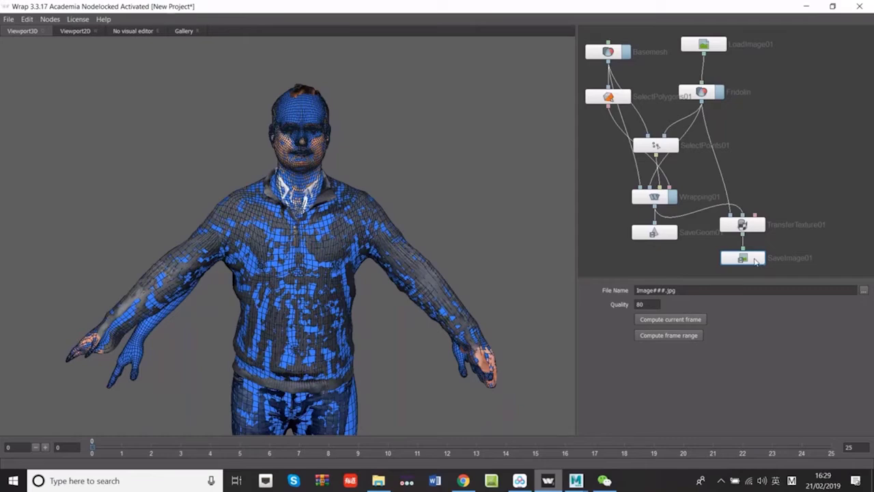
- Set the SaveImage output file to Texture on the Desktop in PNG format
{"action": "left_click", "coordinate": [864, 290]}
{"action": "scroll", "coordinate": [20, 130], "scroll_direction": "up", "scroll_amount": 3}
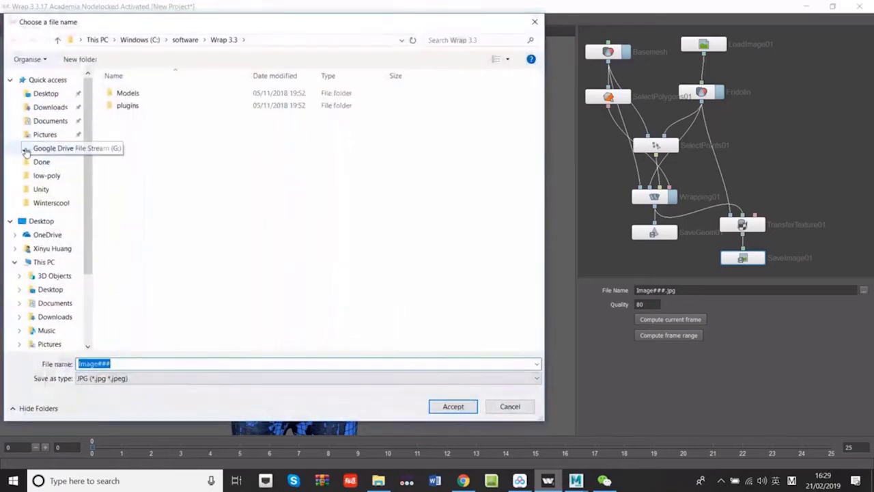
{"action": "left_click", "coordinate": [45, 93]}
{"action": "double_click", "coordinate": [147, 363]}
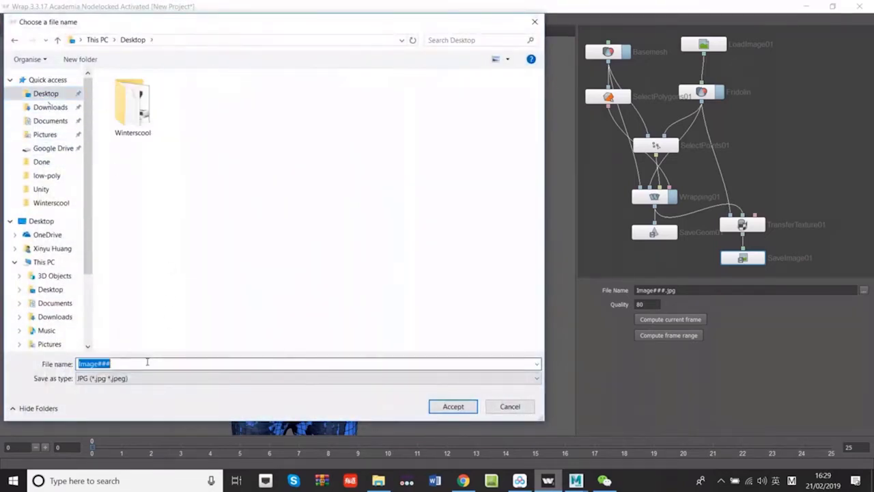
{"action": "type", "text": "Texture"}
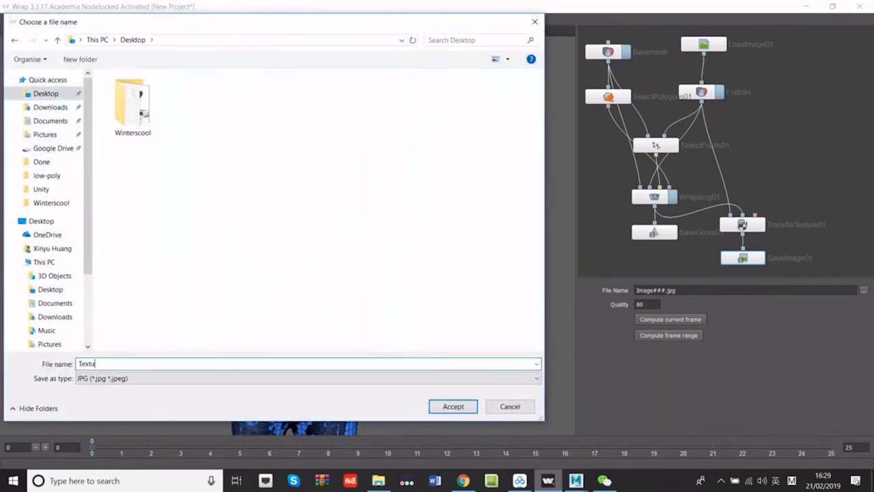
{"action": "left_click", "coordinate": [146, 378]}
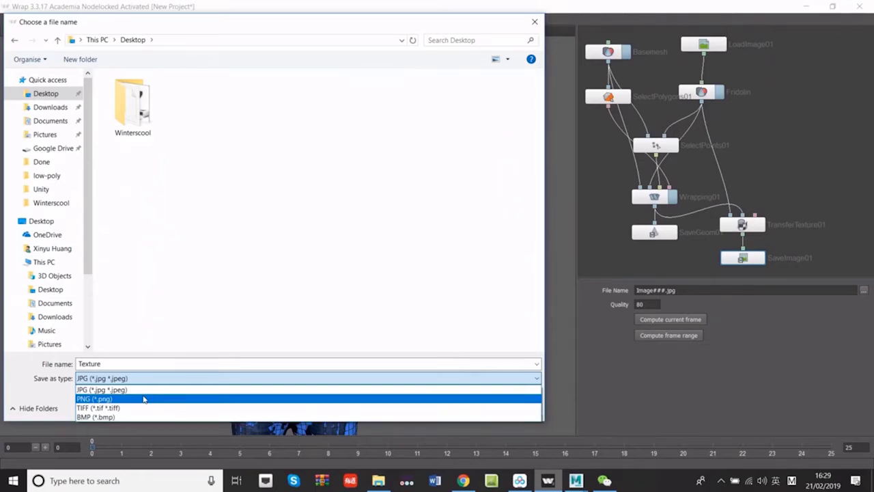
{"action": "left_click", "coordinate": [144, 399]}
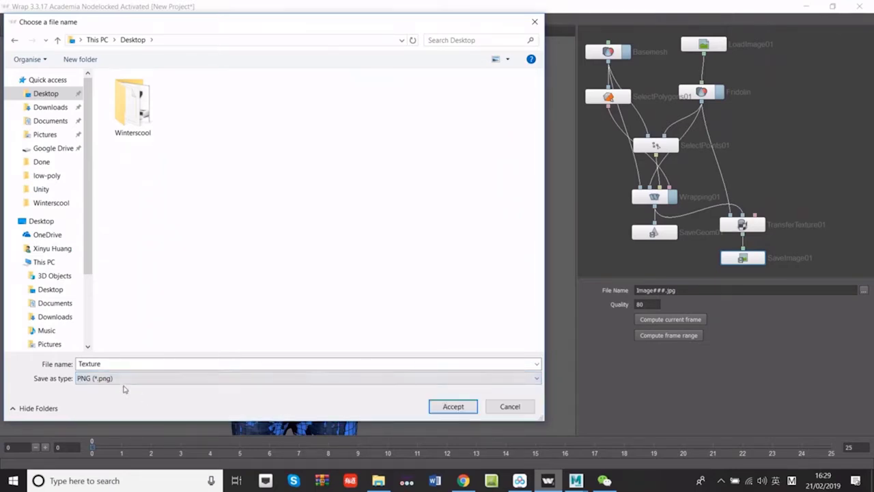
{"action": "left_click", "coordinate": [459, 406]}
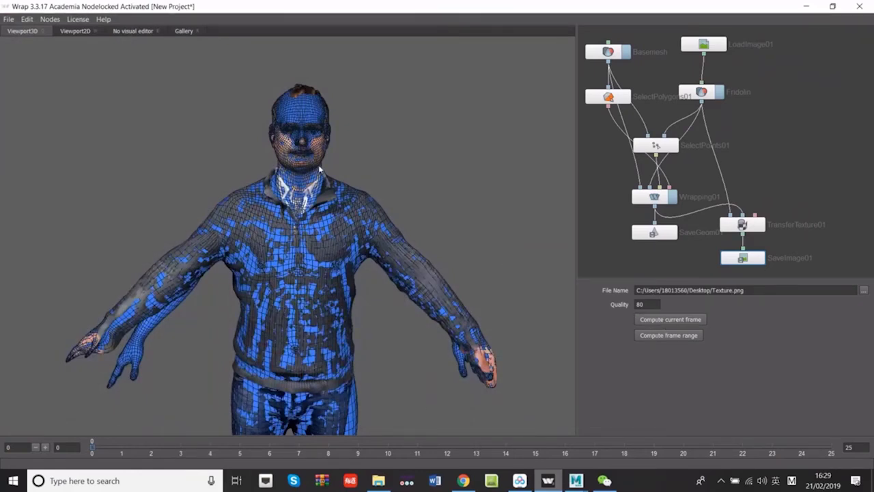
{"action": "scroll", "coordinate": [319, 167], "scroll_direction": "down", "scroll_amount": 5}
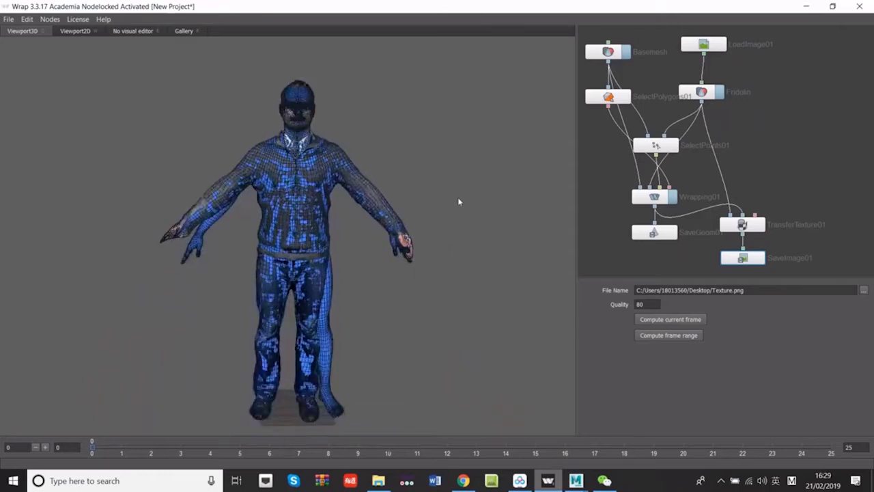
{"action": "scroll", "coordinate": [457, 196], "scroll_direction": "up", "scroll_amount": 5}
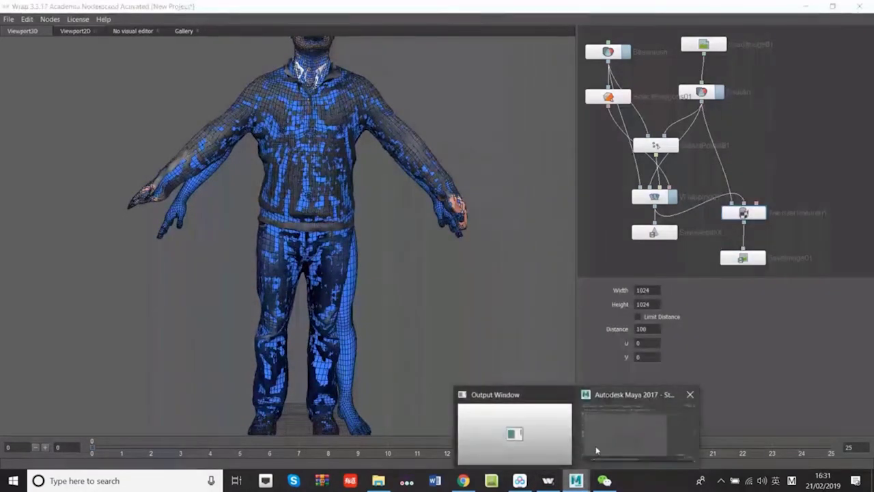
- Switch to Autodesk Maya, reduce its window and arrange it beside the desktop icons with the Wrap window minimized
{"action": "left_click", "coordinate": [592, 428]}
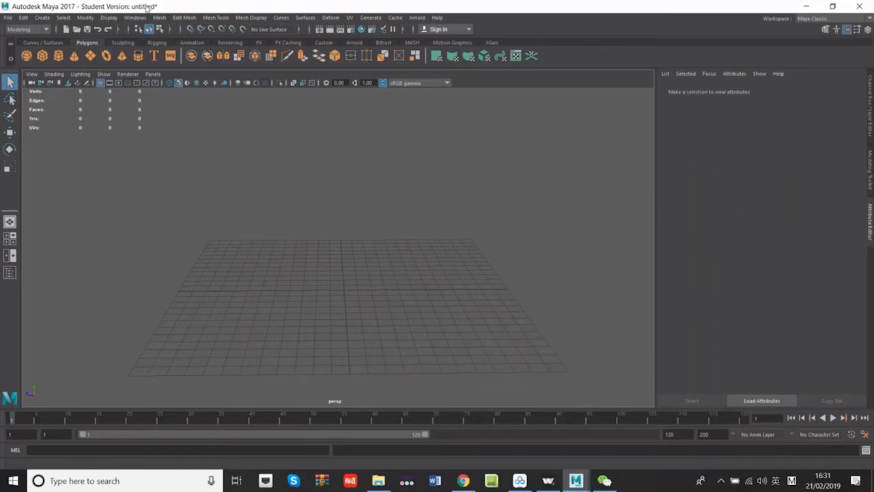
{"action": "double_click", "coordinate": [177, 6]}
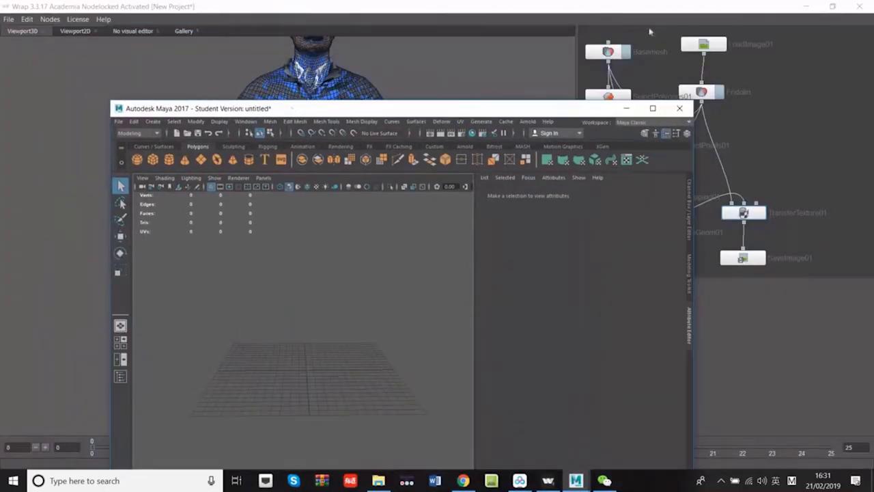
{"action": "left_click", "coordinate": [793, 8]}
{"action": "left_click_drag", "start_coordinate": [503, 103], "coordinate": [699, 25]}
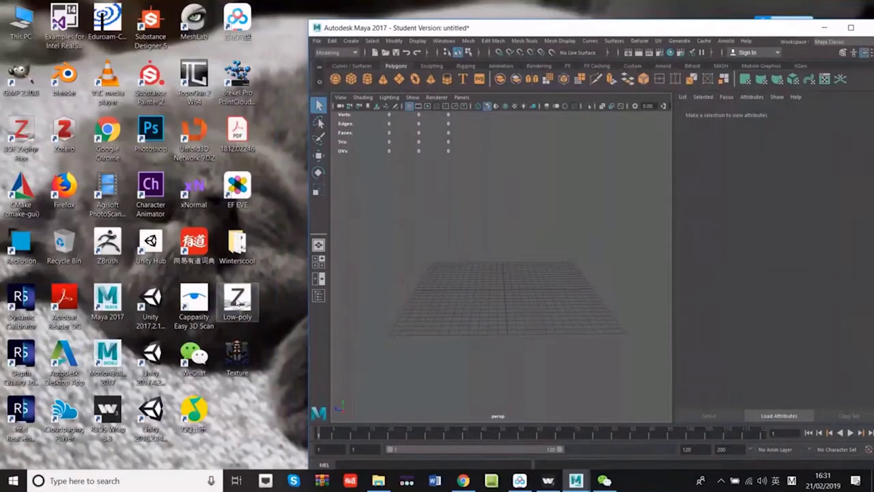
- Import the Low-poly file from the desktop into the Maya scene and display the Outliner
{"action": "left_click_drag", "start_coordinate": [240, 306], "coordinate": [489, 280]}
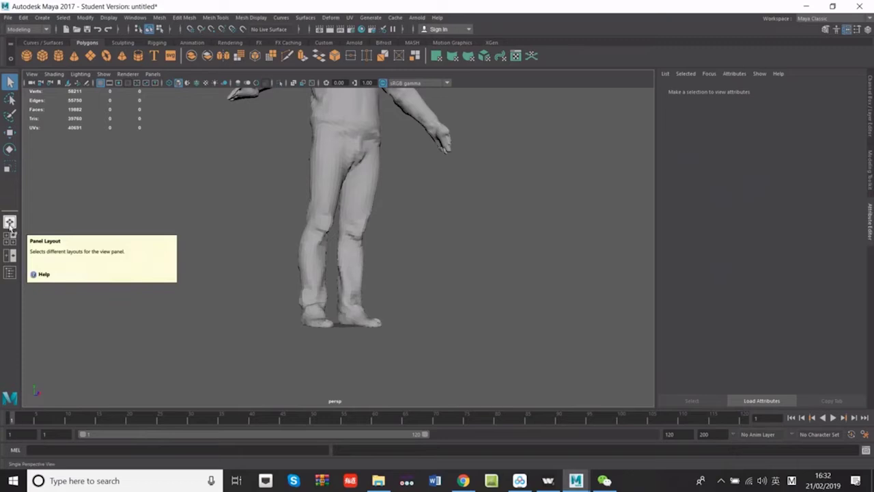
{"action": "left_click", "coordinate": [10, 273]}
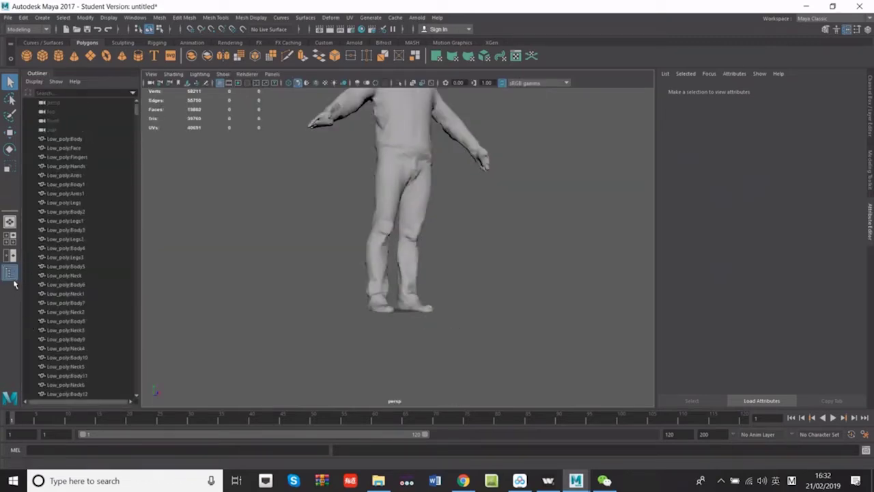
- Select all the Low_poly body-part meshes in the scene and combine them into a single mesh
{"action": "left_click", "coordinate": [412, 220]}
{"action": "left_click", "coordinate": [425, 311]}
{"action": "left_click_drag", "start_coordinate": [450, 360], "coordinate": [302, 61]}
{"action": "left_click", "coordinate": [454, 244]}
{"action": "left_click", "coordinate": [62, 142]}
{"action": "scroll", "coordinate": [103, 246], "scroll_direction": "down", "scroll_amount": 10}
{"action": "scroll", "coordinate": [88, 328], "scroll_direction": "down", "scroll_amount": 15}
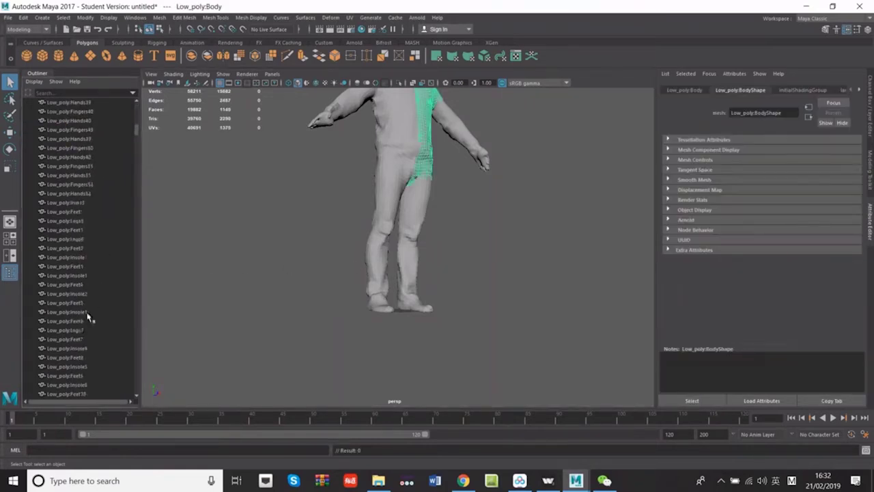
{"action": "left_click_drag", "start_coordinate": [134, 167], "coordinate": [133, 408]}
{"action": "left_click", "coordinate": [88, 369], "text": "shift"}
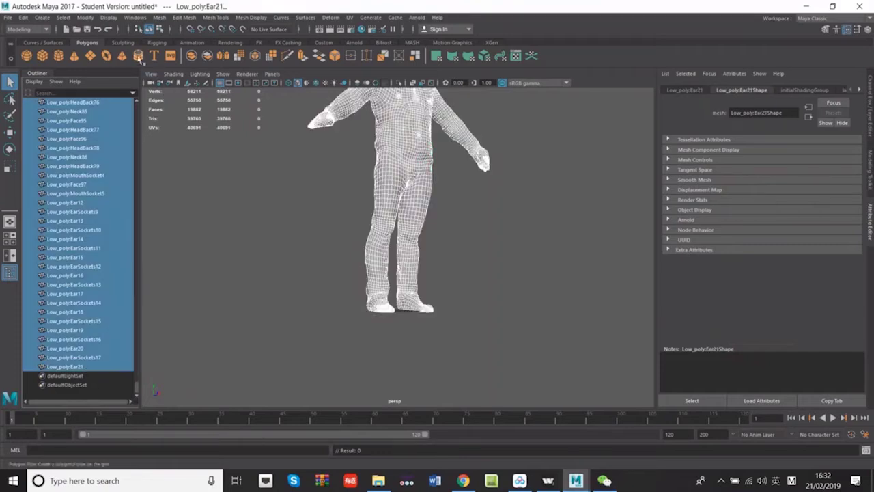
{"action": "left_click", "coordinate": [160, 18]}
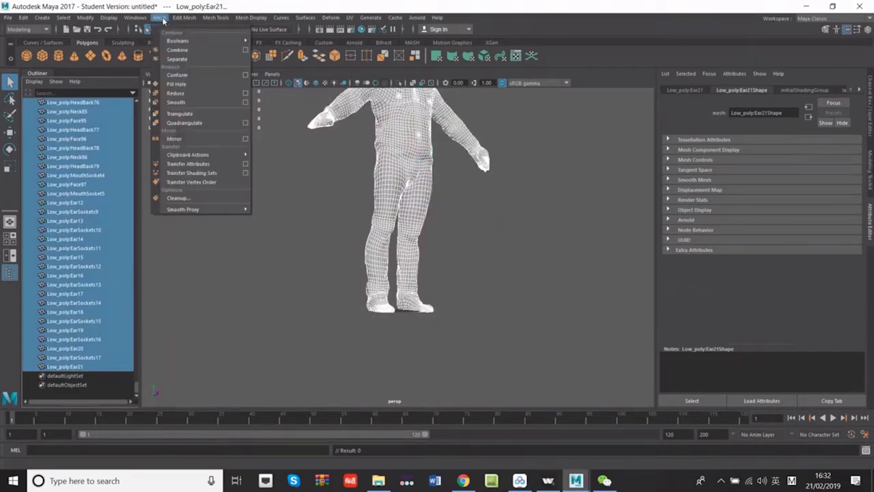
{"action": "left_click", "coordinate": [178, 50]}
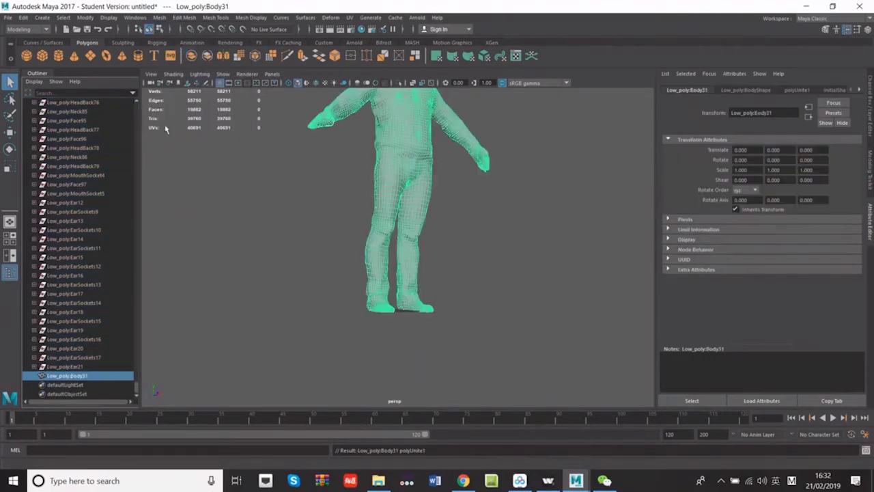
- Delete all construction history in the scene so only the combined body mesh is kept
{"action": "scroll", "coordinate": [64, 253], "scroll_direction": "up", "scroll_amount": 5}
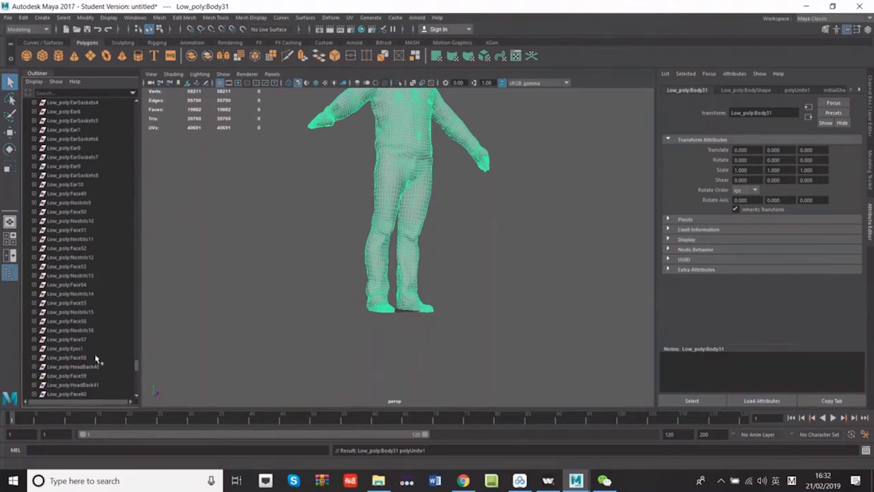
{"action": "left_click_drag", "start_coordinate": [137, 356], "coordinate": [137, 103]}
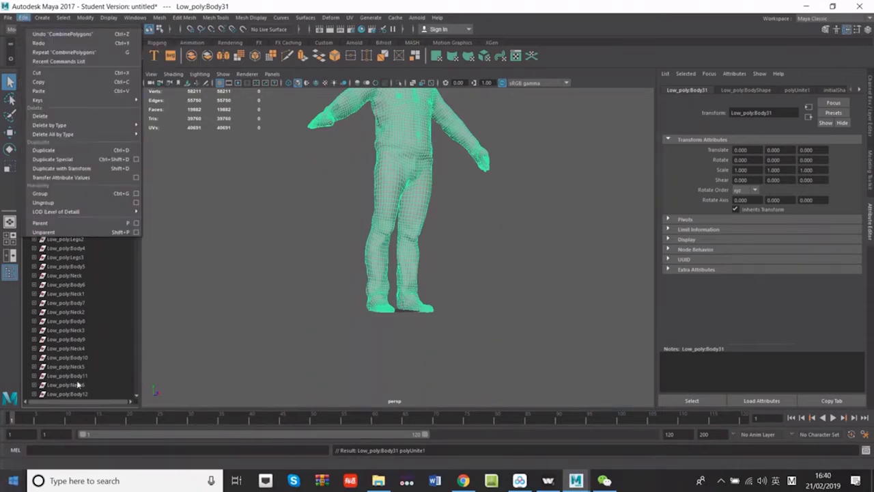
{"action": "left_click", "coordinate": [254, 240]}
{"action": "left_click", "coordinate": [248, 231]}
{"action": "scroll", "coordinate": [298, 237], "scroll_direction": "up", "scroll_amount": 5}
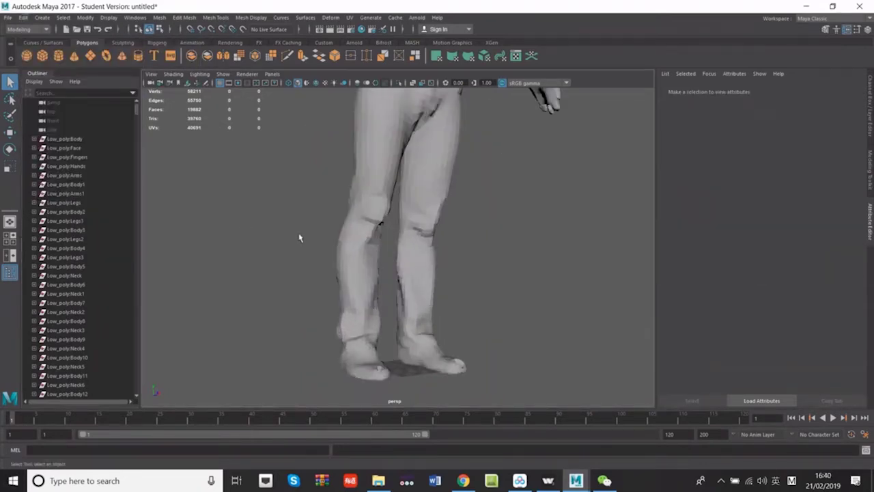
{"action": "middle_click_drag", "start_coordinate": [299, 236], "coordinate": [306, 309], "text": "alt"}
{"action": "scroll", "coordinate": [362, 293], "scroll_direction": "down", "scroll_amount": 8}
{"action": "left_click_drag", "start_coordinate": [363, 293], "coordinate": [371, 279], "text": "alt"}
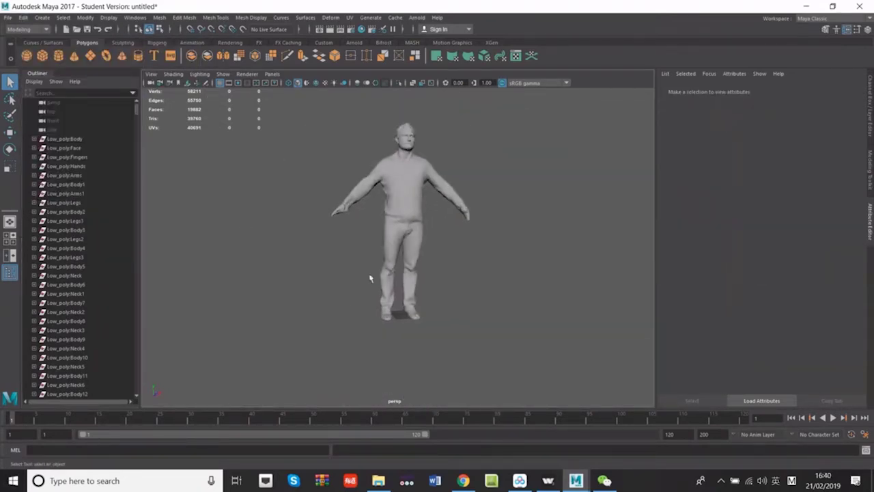
{"action": "left_click", "coordinate": [408, 236]}
{"action": "left_click", "coordinate": [23, 17]}
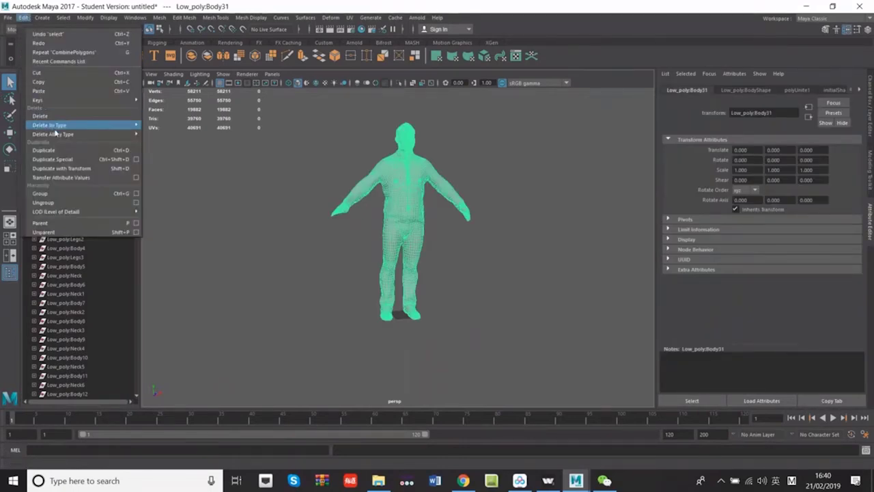
{"action": "mouse_move", "coordinate": [76, 134]}
{"action": "left_click", "coordinate": [167, 142]}
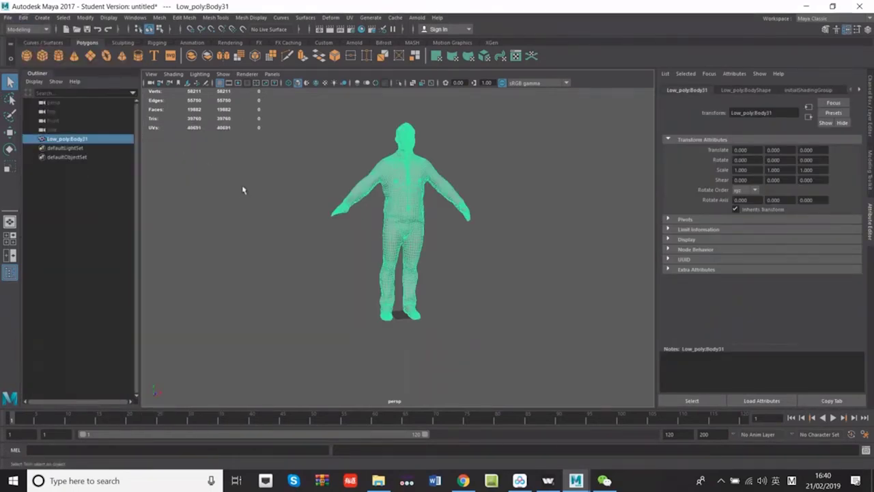
- Select all vertices of the combined body mesh and merge the coincident ones with Merge Vertices
{"action": "left_click_drag", "start_coordinate": [243, 189], "coordinate": [355, 167], "text": "alt"}
{"action": "scroll", "coordinate": [240, 196], "scroll_direction": "up", "scroll_amount": 5}
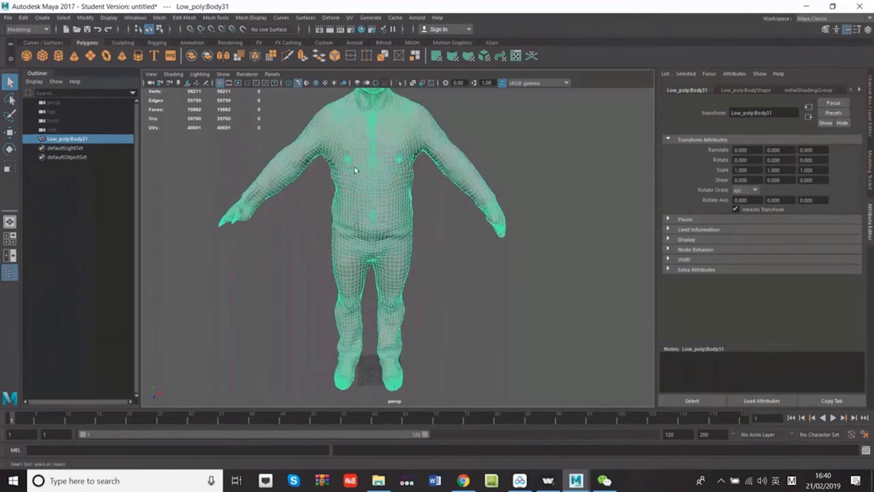
{"action": "right_click", "coordinate": [355, 167]}
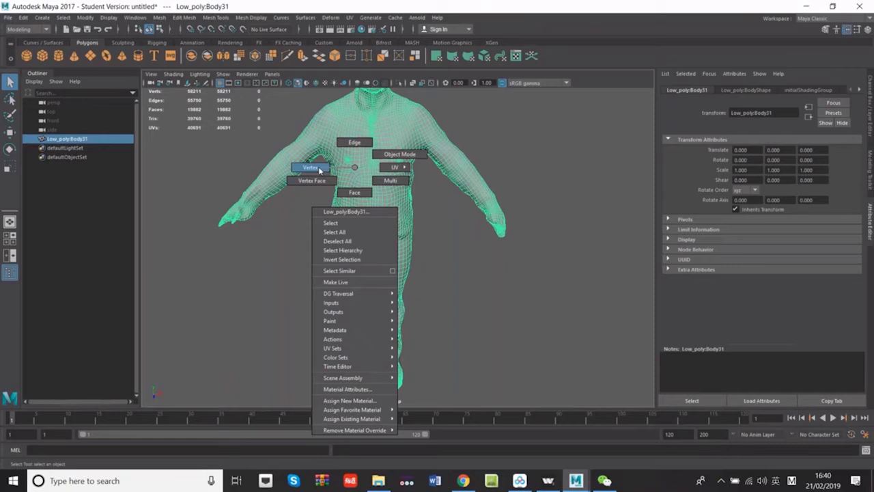
{"action": "right_click_drag", "start_coordinate": [355, 167], "coordinate": [319, 170]}
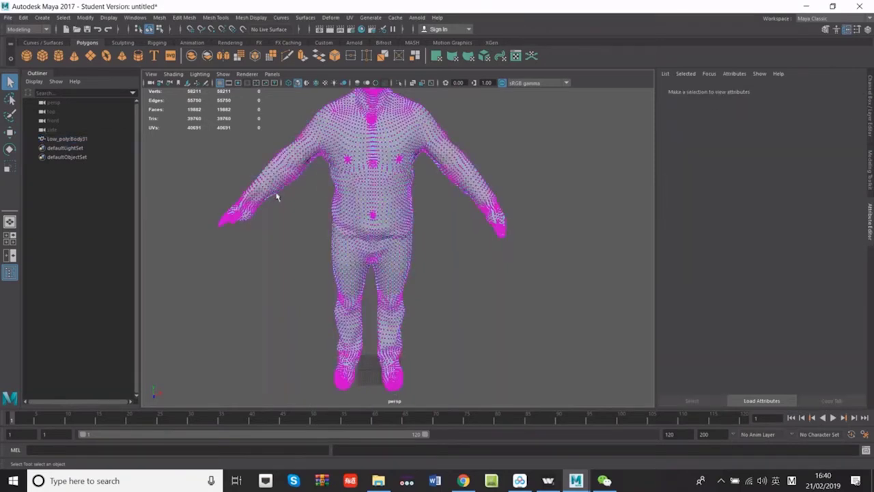
{"action": "scroll", "coordinate": [267, 215], "scroll_direction": "down", "scroll_amount": 5}
{"action": "left_click_drag", "start_coordinate": [288, 183], "coordinate": [462, 323]}
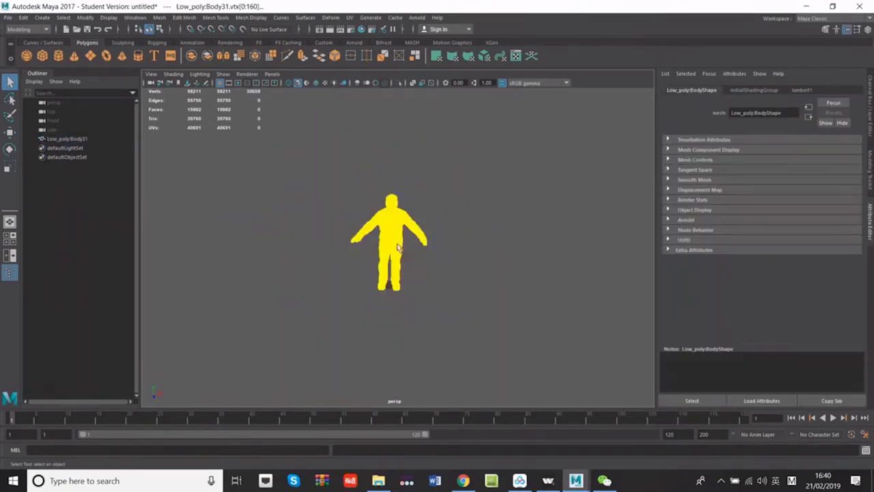
{"action": "left_click_drag", "start_coordinate": [326, 170], "coordinate": [491, 314]}
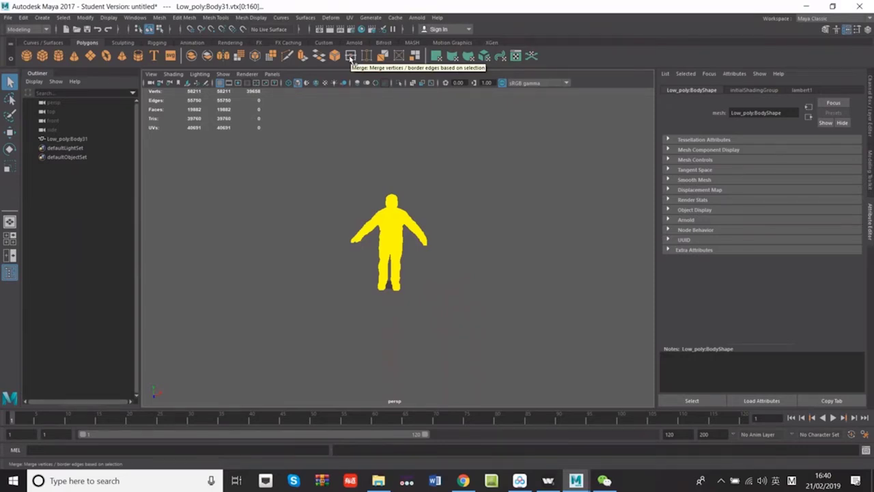
{"action": "double_click", "coordinate": [352, 59]}
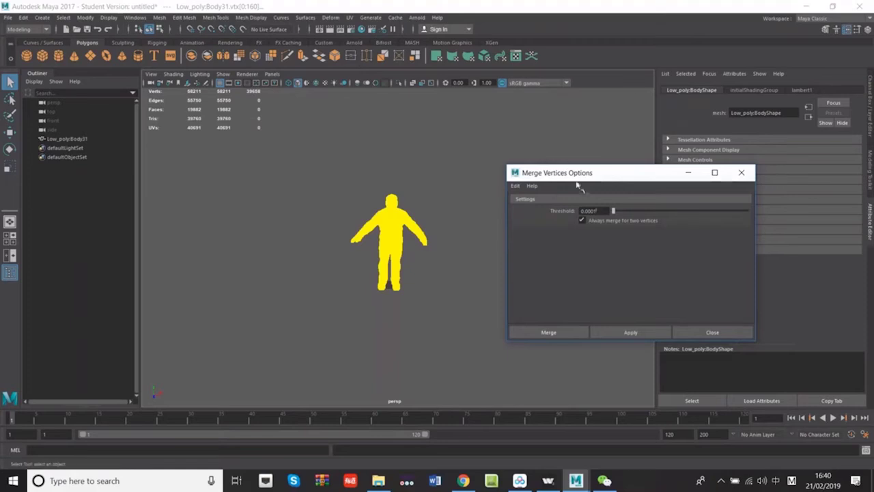
{"action": "left_click", "coordinate": [599, 211]}
{"action": "key", "text": "BackSpace"}
{"action": "left_click", "coordinate": [632, 334]}
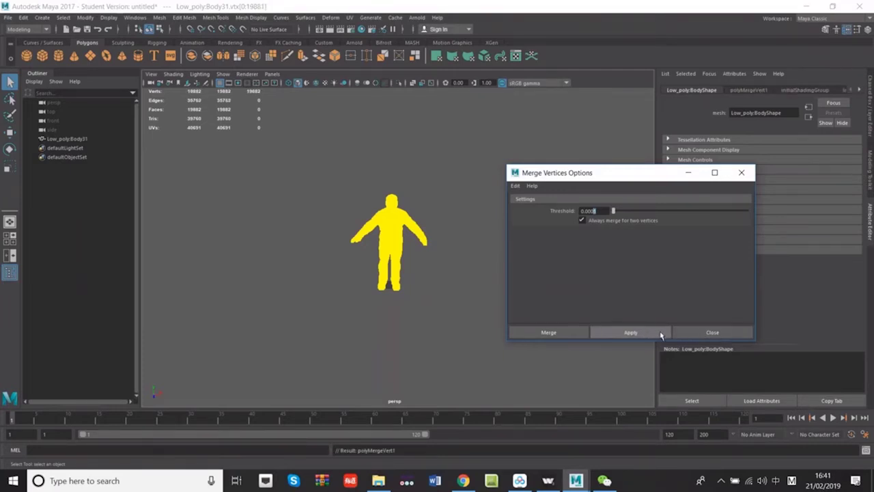
{"action": "left_click", "coordinate": [572, 331]}
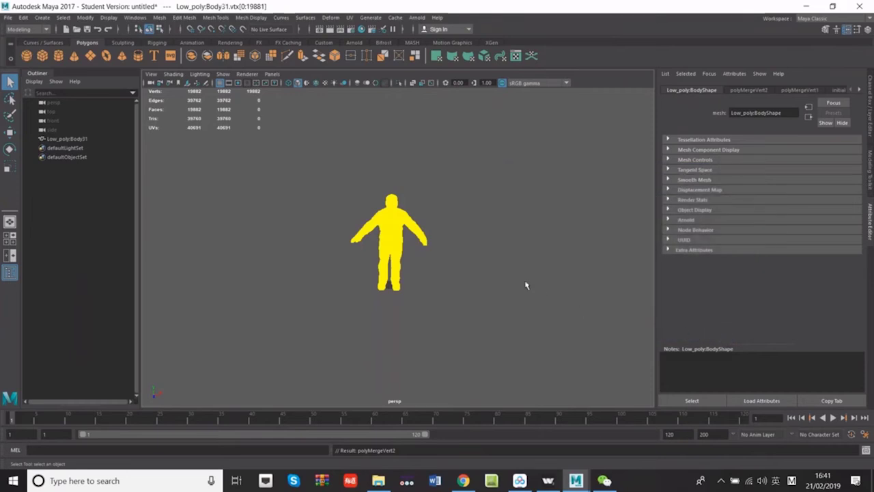
- Return the body mesh to object mode, frame it and inspect the merged model from the front and side
{"action": "left_click", "coordinate": [523, 285]}
{"action": "key", "text": "f"}
{"action": "right_click", "coordinate": [404, 200]}
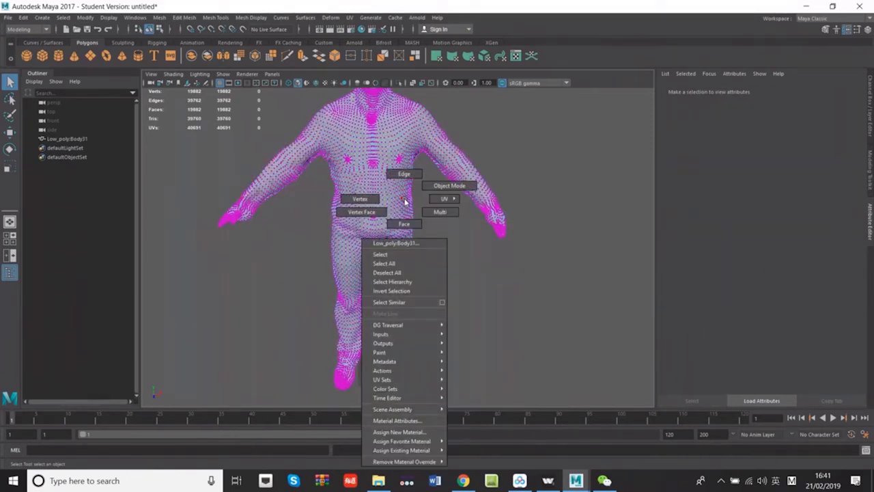
{"action": "right_click_drag", "start_coordinate": [404, 200], "coordinate": [429, 188]}
{"action": "left_click", "coordinate": [429, 254]}
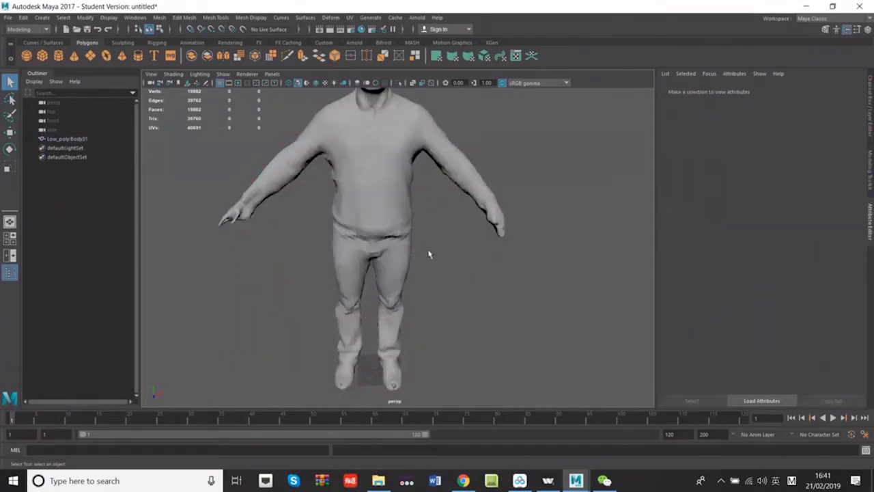
{"action": "left_click", "coordinate": [362, 192]}
{"action": "key", "text": "f"}
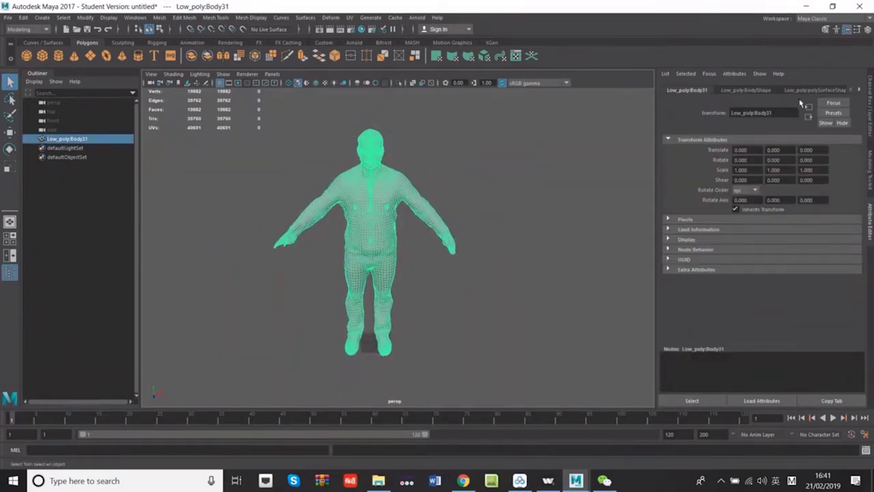
{"action": "left_click", "coordinate": [430, 261]}
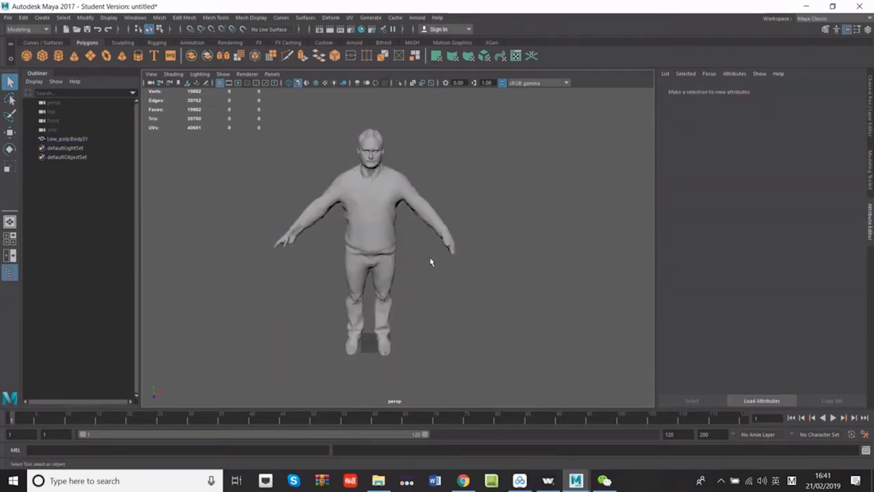
{"action": "scroll", "coordinate": [430, 261], "scroll_direction": "up", "scroll_amount": 2}
{"action": "scroll", "coordinate": [437, 262], "scroll_direction": "down", "scroll_amount": 1}
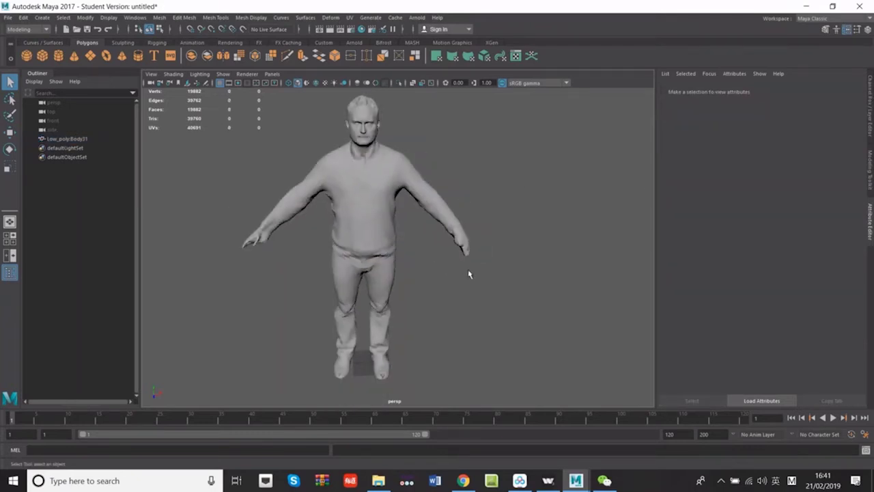
{"action": "left_click_drag", "start_coordinate": [468, 271], "coordinate": [439, 265], "text": "alt"}
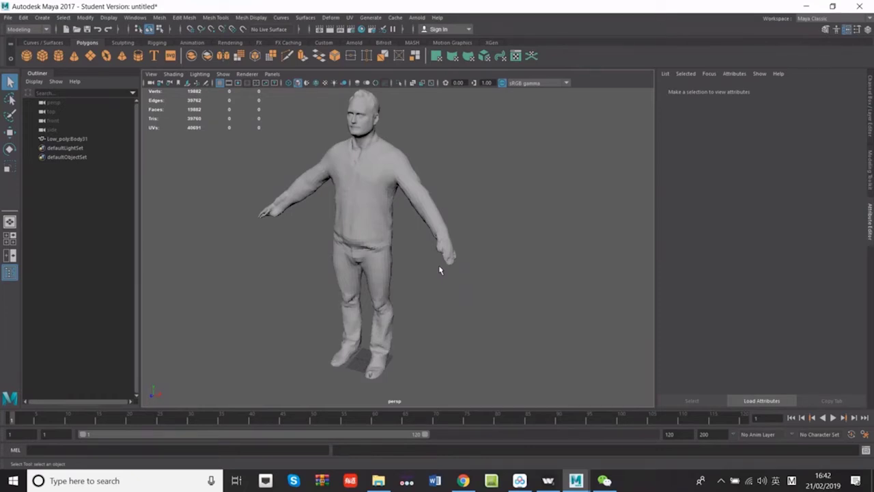
- Select the body mesh and display the attributes of its lambert1 material
{"action": "left_click", "coordinate": [384, 243]}
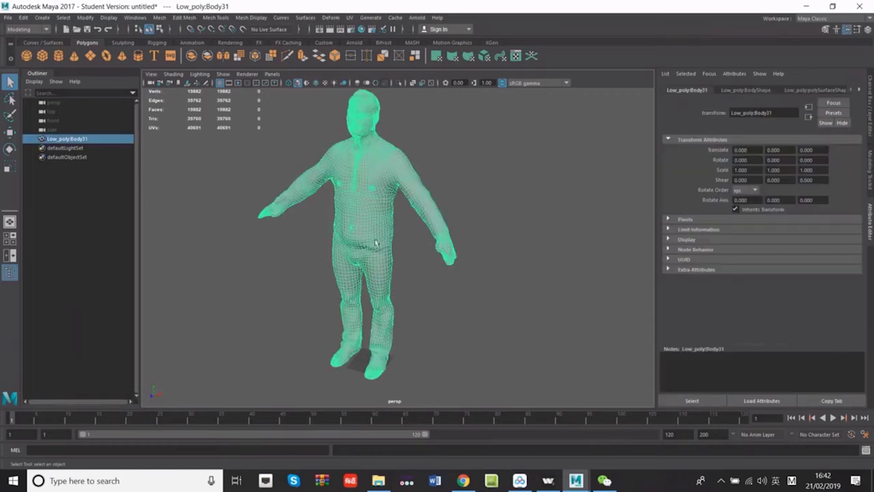
{"action": "left_click_drag", "start_coordinate": [368, 272], "coordinate": [389, 264], "text": "alt"}
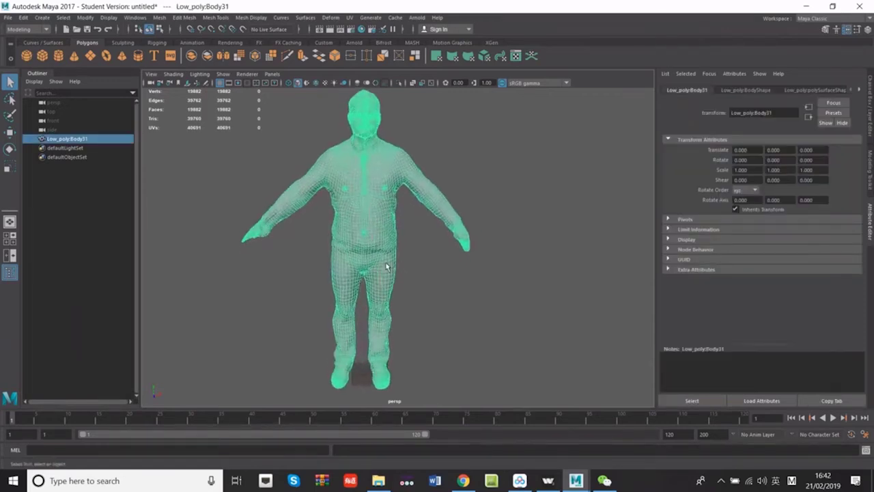
{"action": "middle_click_drag", "start_coordinate": [389, 264], "coordinate": [444, 267], "text": "alt"}
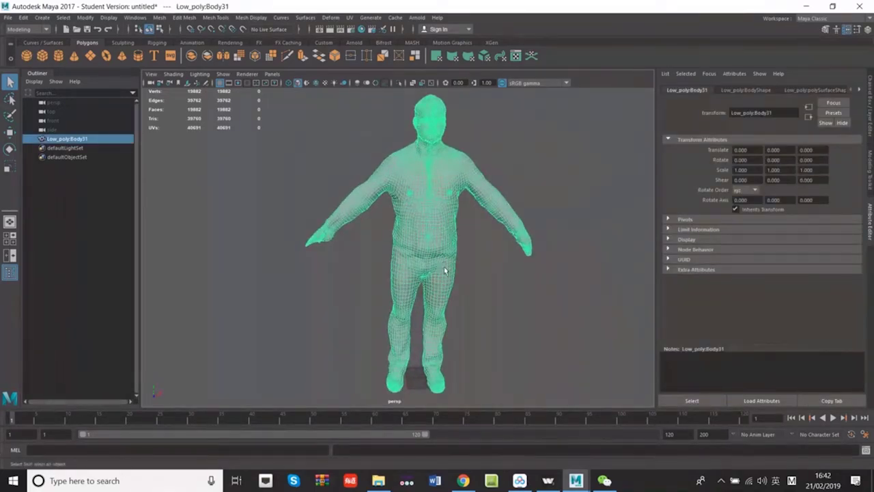
{"action": "left_click", "coordinate": [859, 91]}
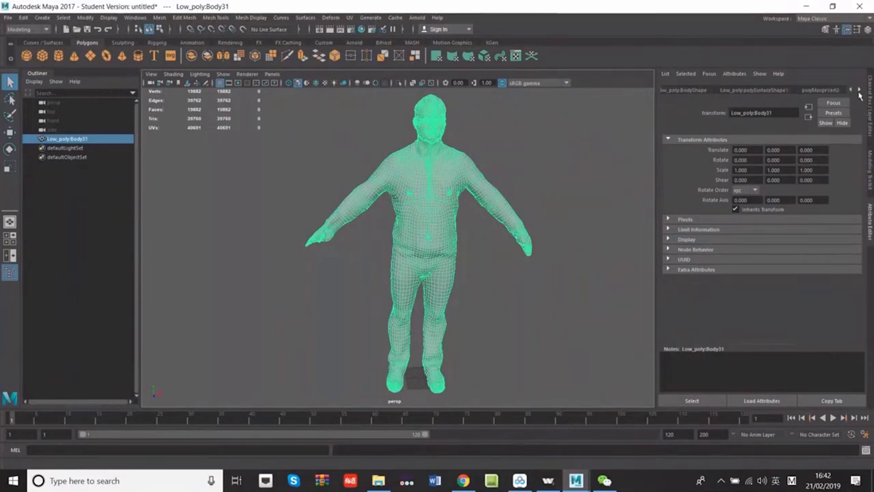
{"action": "left_click", "coordinate": [859, 91]}
{"action": "left_click", "coordinate": [829, 90]}
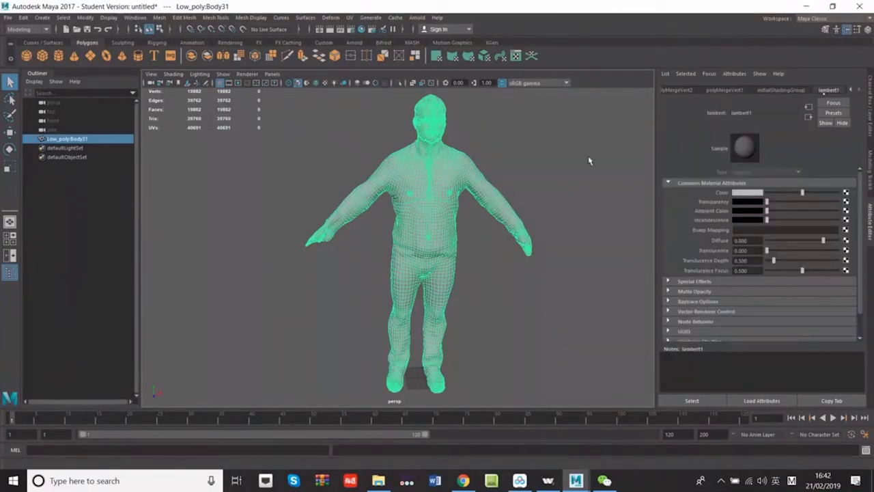
- Assign a new Lambert material to the combined body mesh
{"action": "right_click", "coordinate": [427, 175]}
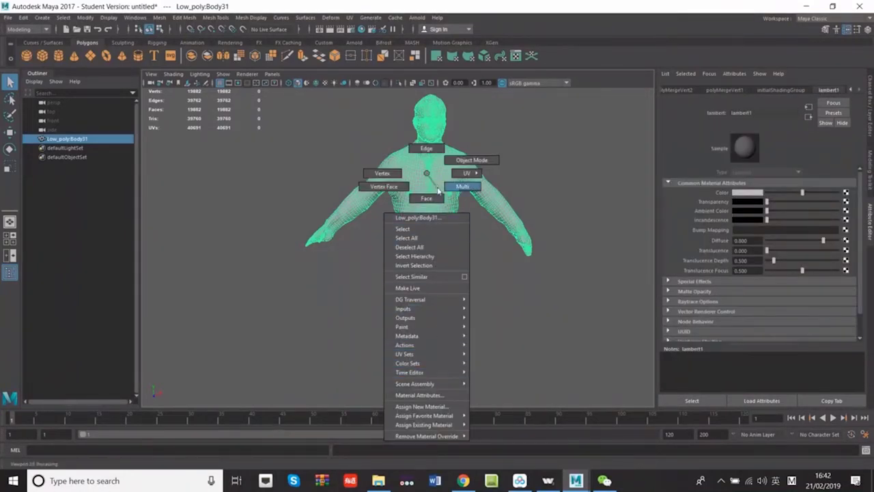
{"action": "left_click", "coordinate": [429, 181]}
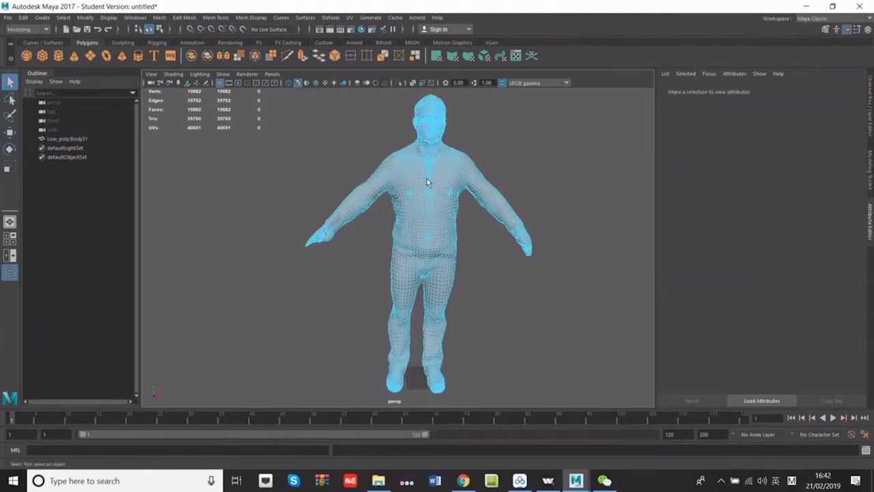
{"action": "right_click", "coordinate": [427, 178]}
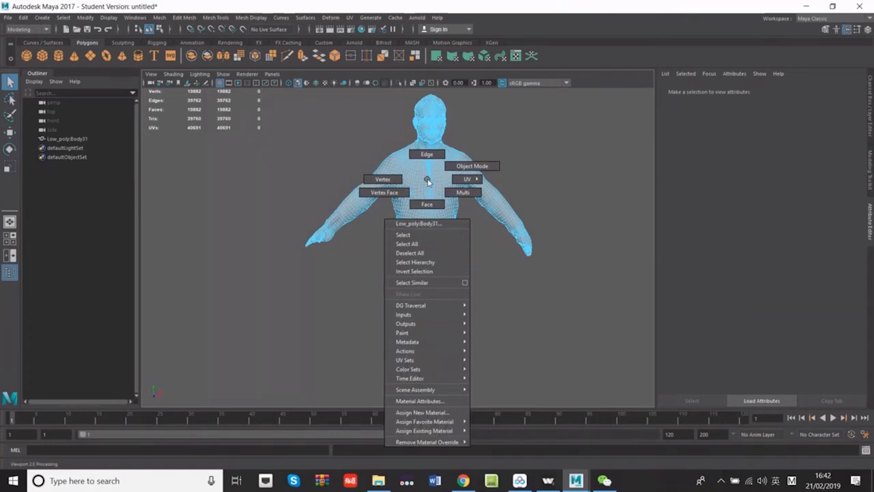
{"action": "mouse_move", "coordinate": [451, 389]}
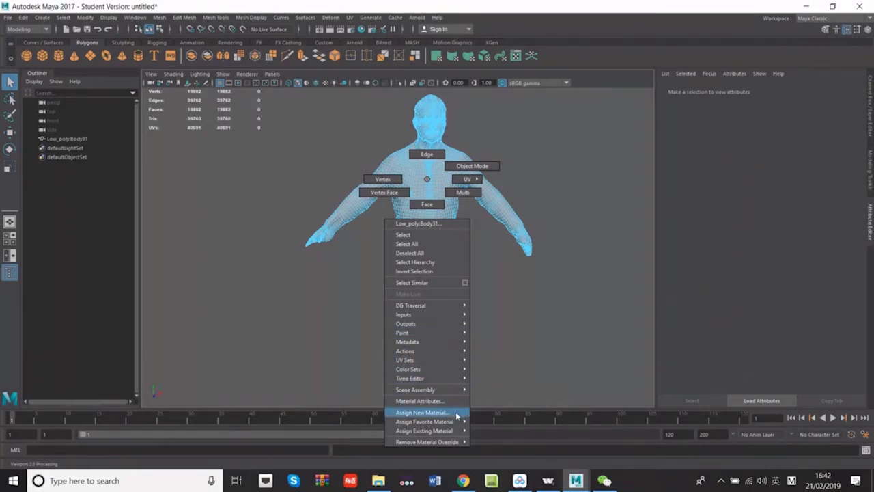
{"action": "left_click", "coordinate": [456, 414]}
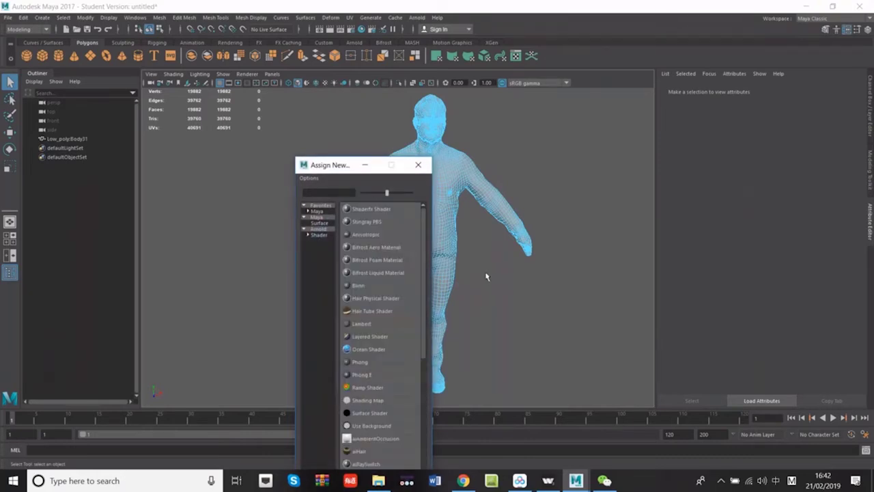
{"action": "left_click", "coordinate": [355, 325]}
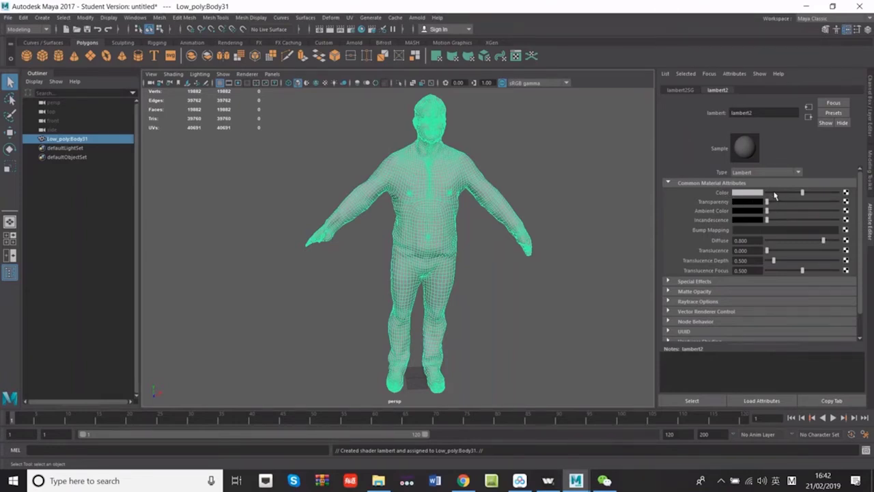
- Connect a File texture to the color of the new Lambert material and load Texture.png from the Desktop
{"action": "left_click", "coordinate": [846, 192]}
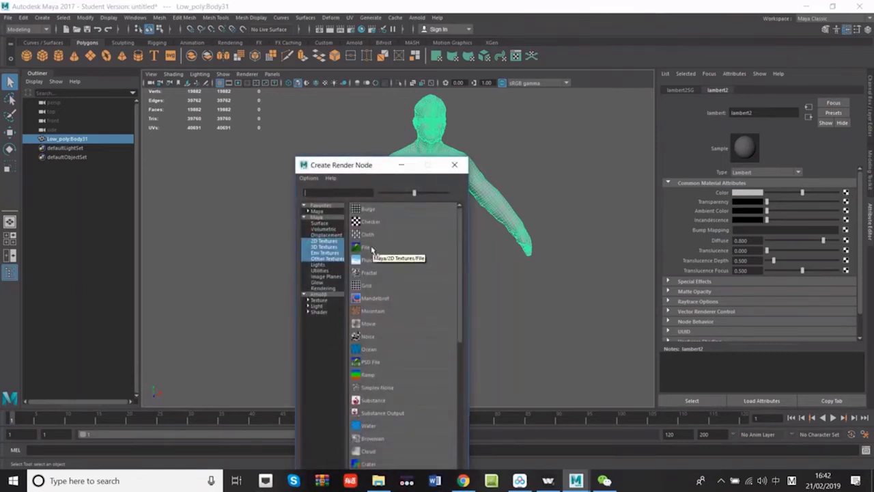
{"action": "left_click", "coordinate": [373, 249]}
{"action": "left_click", "coordinate": [849, 215]}
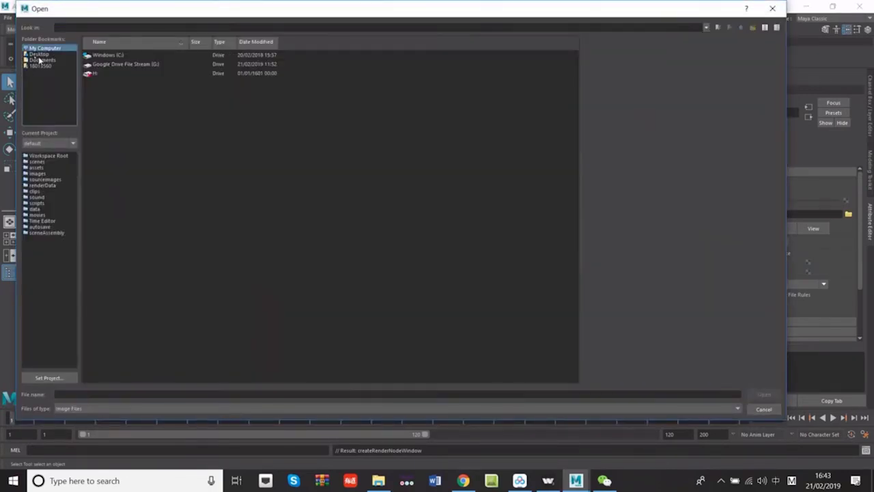
{"action": "left_click", "coordinate": [39, 54]}
{"action": "left_click", "coordinate": [96, 65]}
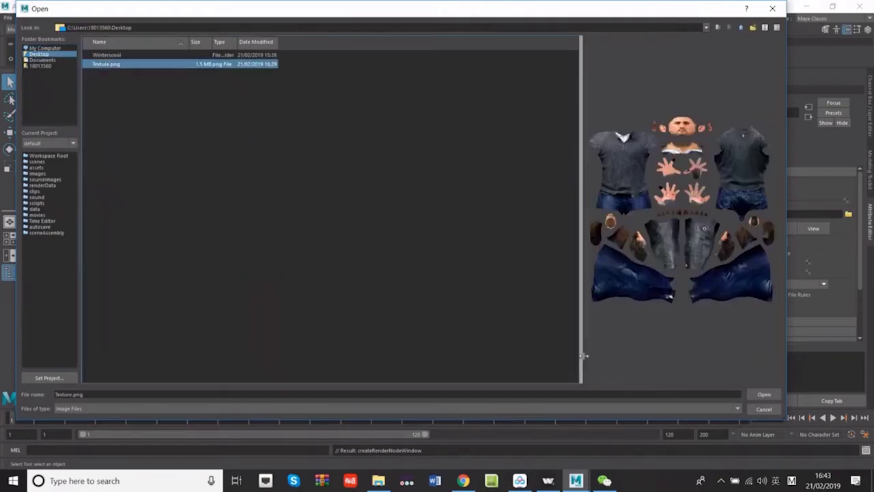
{"action": "left_click", "coordinate": [763, 394]}
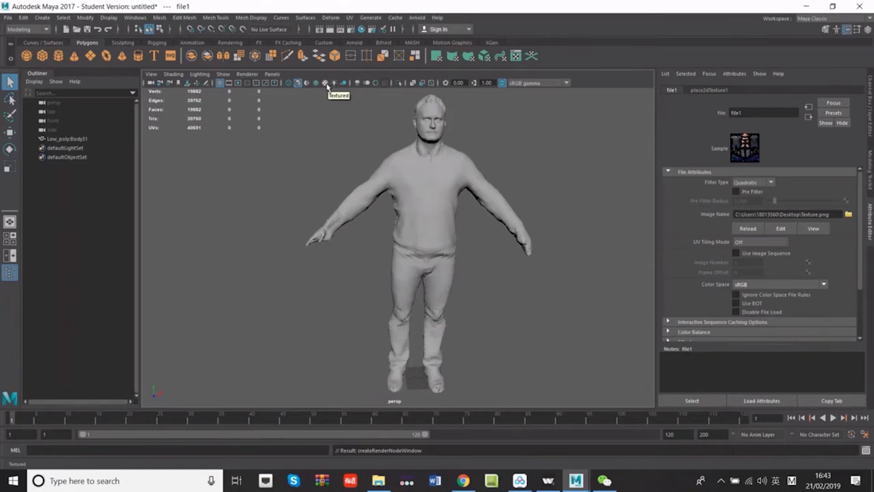
- Turn on textured display in the perspective view and inspect the texture on the face and upper body
{"action": "left_click", "coordinate": [326, 86]}
{"action": "left_click_drag", "start_coordinate": [487, 246], "coordinate": [469, 242], "text": "alt"}
{"action": "scroll", "coordinate": [447, 256], "scroll_direction": "up", "scroll_amount": 3}
{"action": "scroll", "coordinate": [418, 334], "scroll_direction": "down", "scroll_amount": 2}
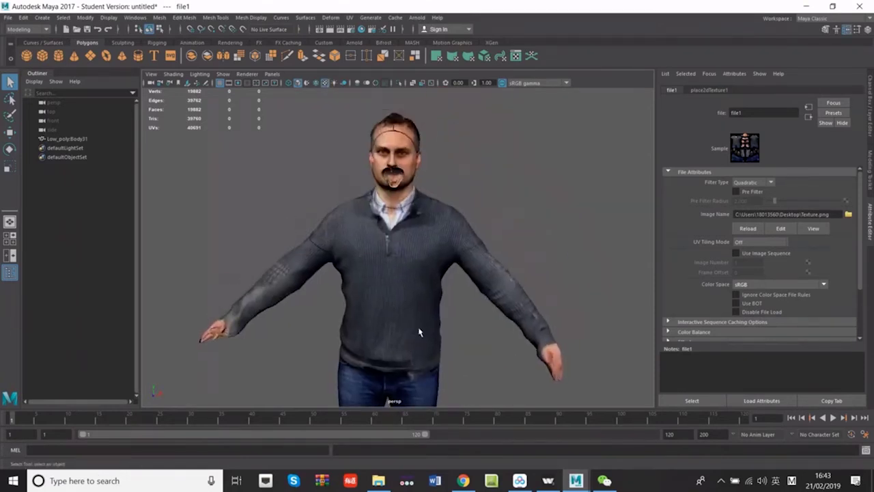
{"action": "scroll", "coordinate": [410, 317], "scroll_direction": "up", "scroll_amount": 5}
{"action": "left_click_drag", "start_coordinate": [410, 317], "coordinate": [452, 294], "text": "alt"}
{"action": "scroll", "coordinate": [351, 292], "scroll_direction": "down", "scroll_amount": 5}
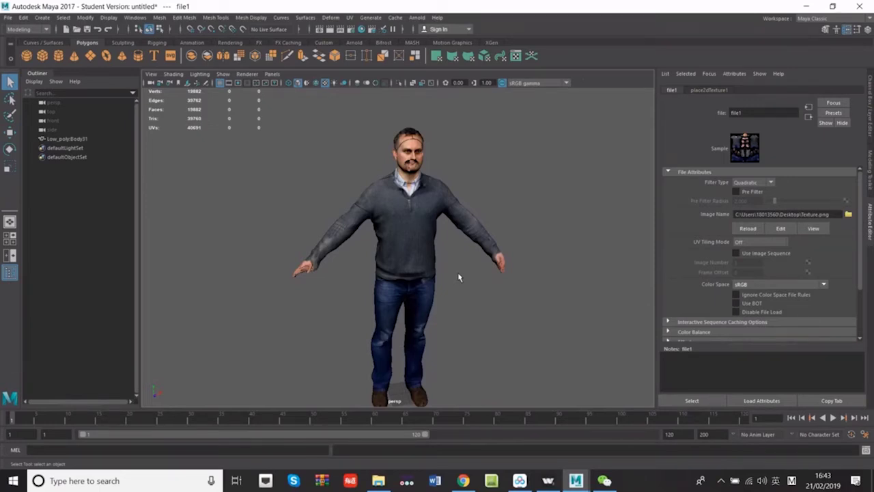
- Open the body mesh in the UV Editor, switch to UV selection, select all its UVs and clear the selection
{"action": "left_click", "coordinate": [411, 239]}
{"action": "right_click_drag", "start_coordinate": [411, 237], "coordinate": [446, 207]}
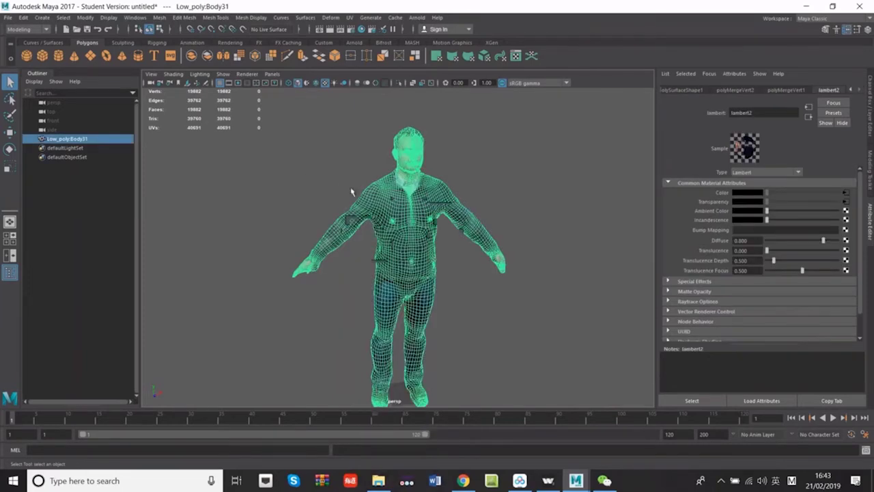
{"action": "left_click", "coordinate": [350, 17]}
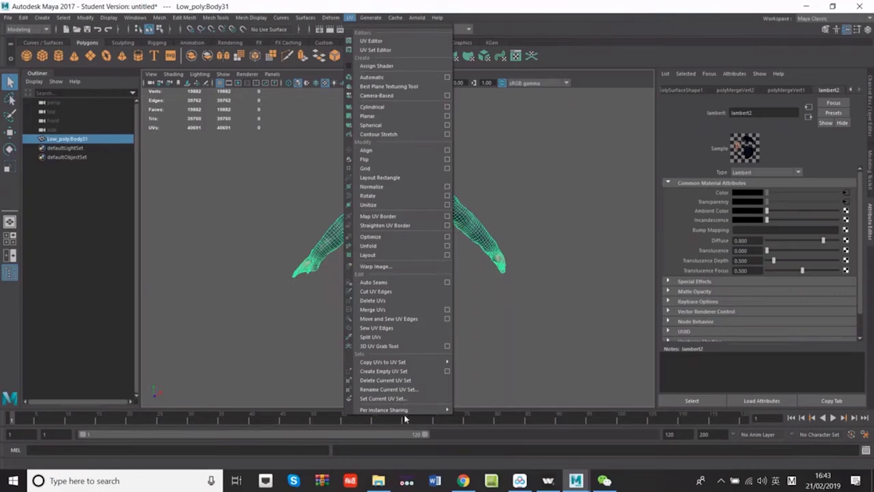
{"action": "mouse_move", "coordinate": [408, 412]}
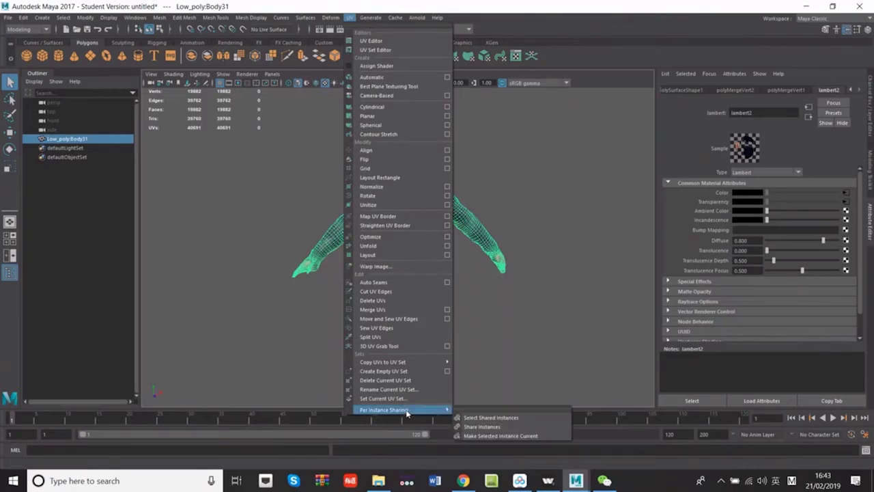
{"action": "left_click", "coordinate": [372, 41]}
{"action": "right_click", "coordinate": [353, 226]}
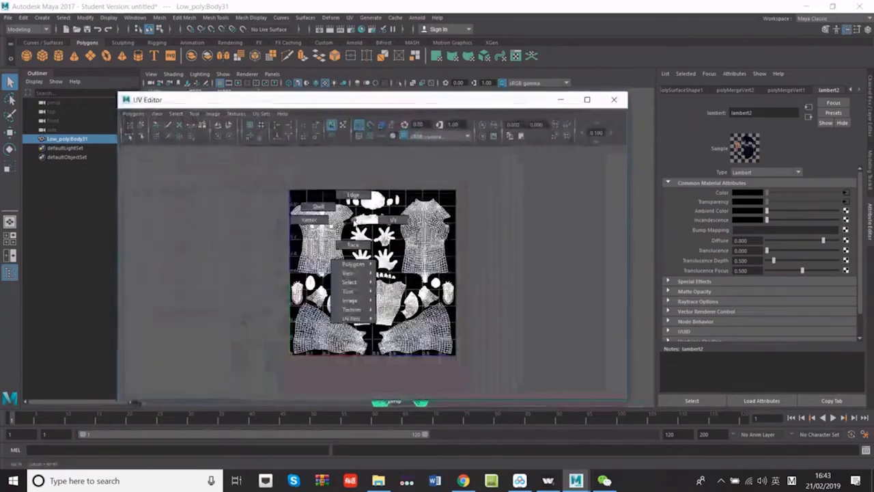
{"action": "left_click", "coordinate": [391, 221]}
{"action": "left_click_drag", "start_coordinate": [272, 167], "coordinate": [547, 400]}
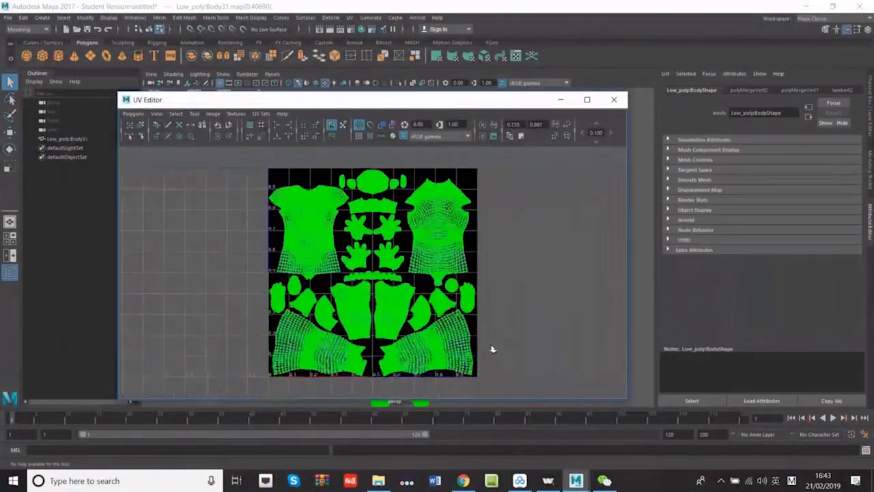
{"action": "left_click", "coordinate": [492, 349]}
- Move two border UVs on the shoulder of the sweater's back shell slightly inward onto the textured area
{"action": "scroll", "coordinate": [514, 332], "scroll_direction": "up", "scroll_amount": 6}
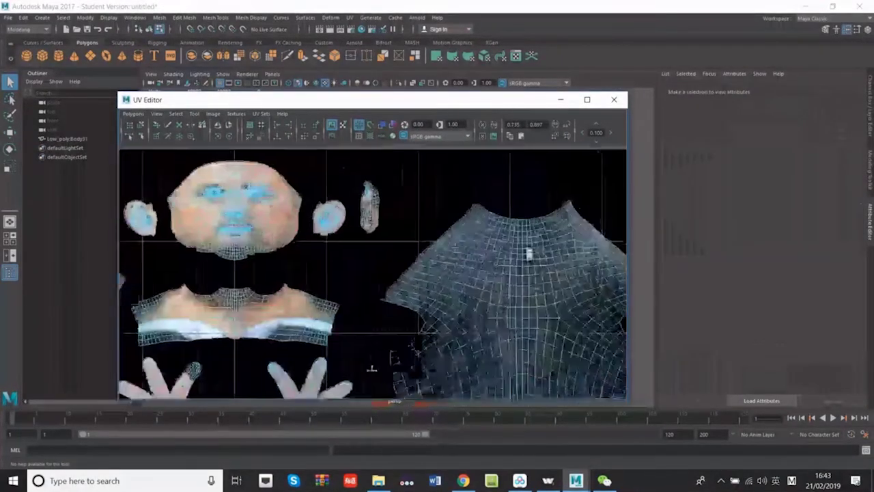
{"action": "scroll", "coordinate": [404, 319], "scroll_direction": "up", "scroll_amount": 8}
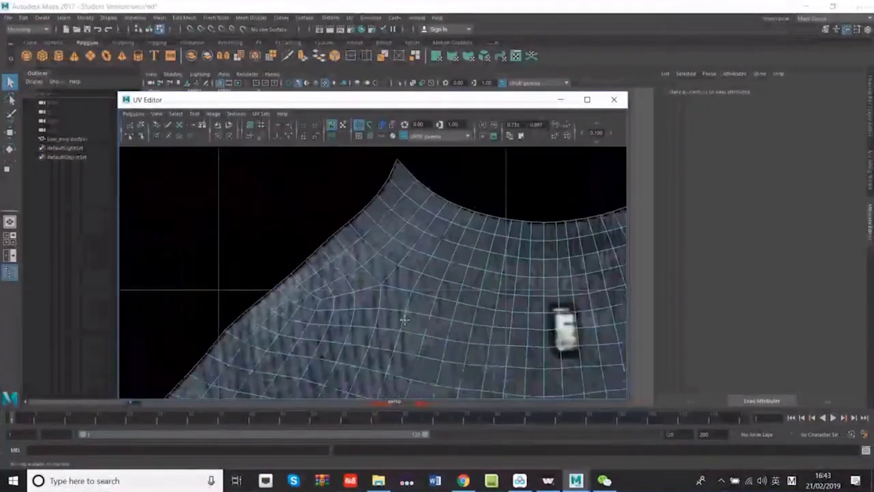
{"action": "scroll", "coordinate": [405, 319], "scroll_direction": "up", "scroll_amount": 8}
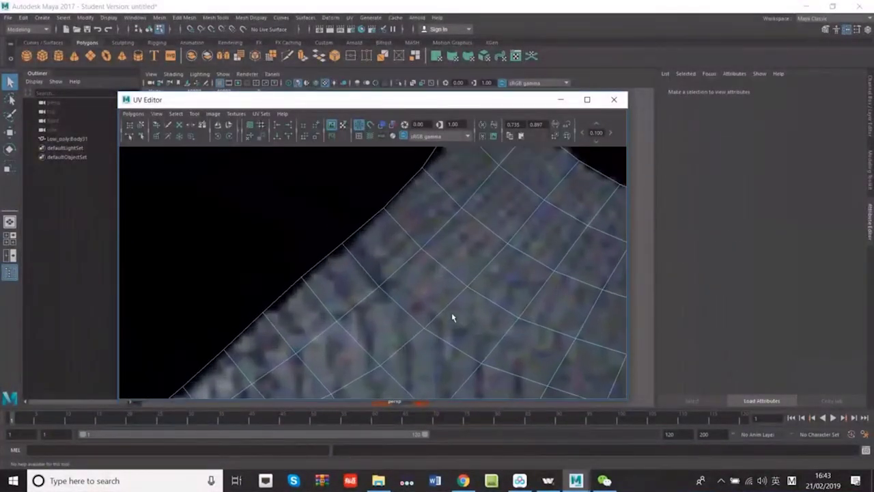
{"action": "scroll", "coordinate": [431, 362], "scroll_direction": "down", "scroll_amount": 2}
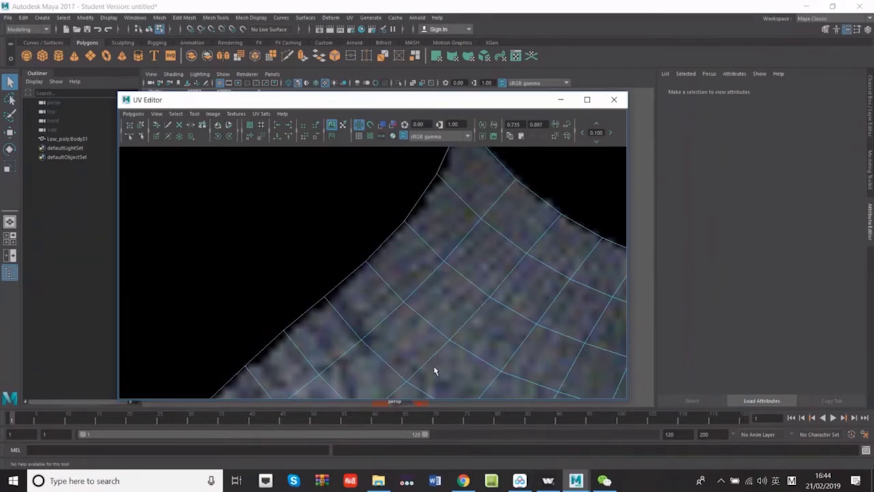
{"action": "right_click_drag", "start_coordinate": [293, 326], "coordinate": [316, 331]}
{"action": "left_click_drag", "start_coordinate": [249, 259], "coordinate": [344, 341]}
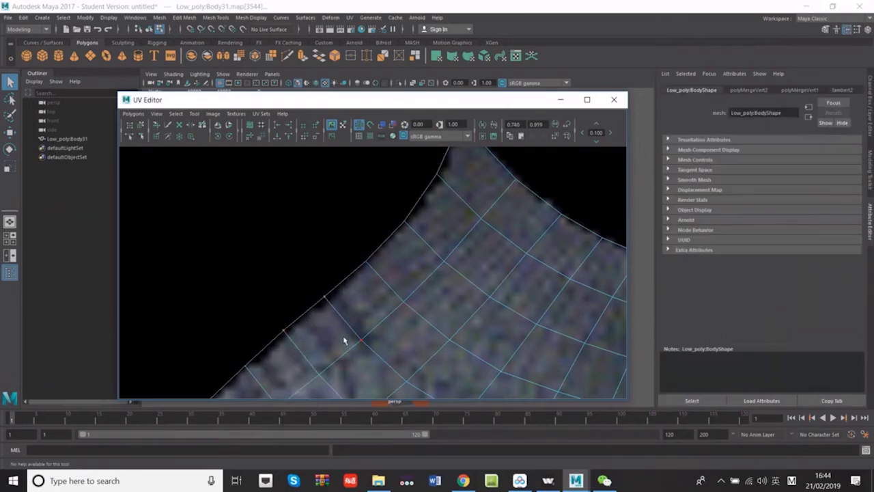
{"action": "key", "text": "w"}
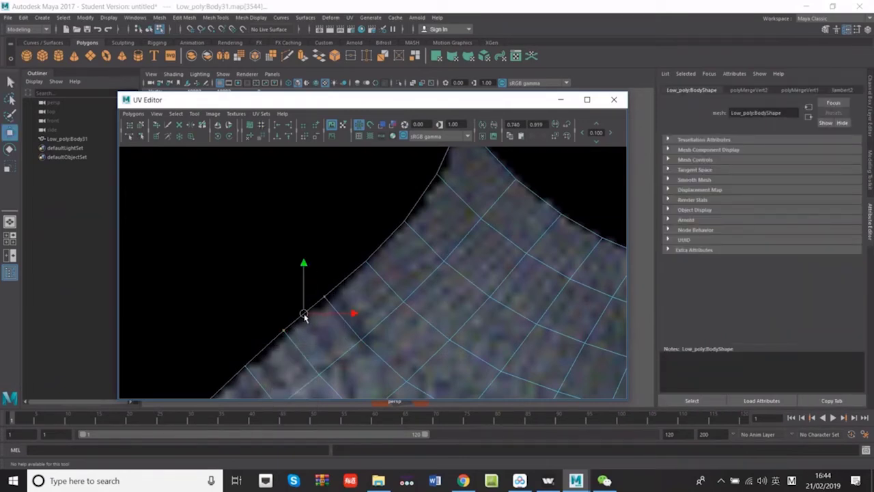
{"action": "left_click_drag", "start_coordinate": [305, 317], "coordinate": [311, 324]}
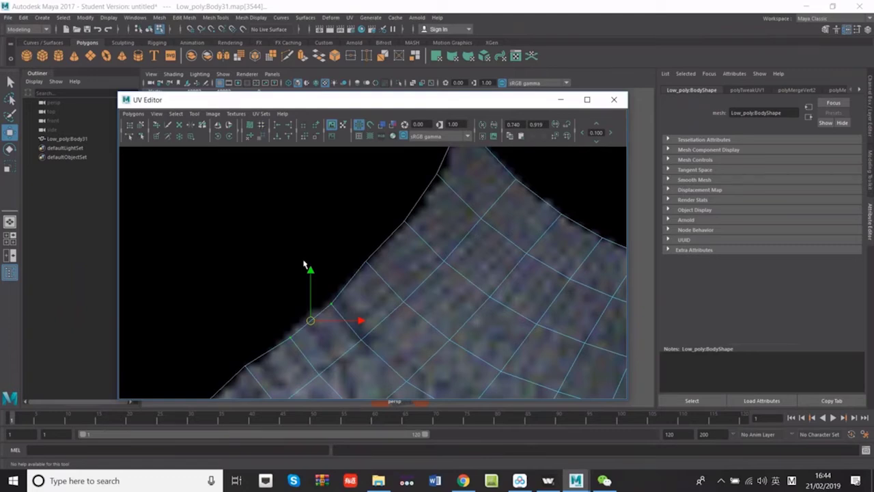
- Switch to edge selection on the sweater shoulder's UV border and close the UV Editor
{"action": "right_click_drag", "start_coordinate": [312, 224], "coordinate": [309, 215]}
{"action": "left_click_drag", "start_coordinate": [360, 235], "coordinate": [375, 283]}
{"action": "right_click_drag", "start_coordinate": [328, 195], "coordinate": [327, 171]}
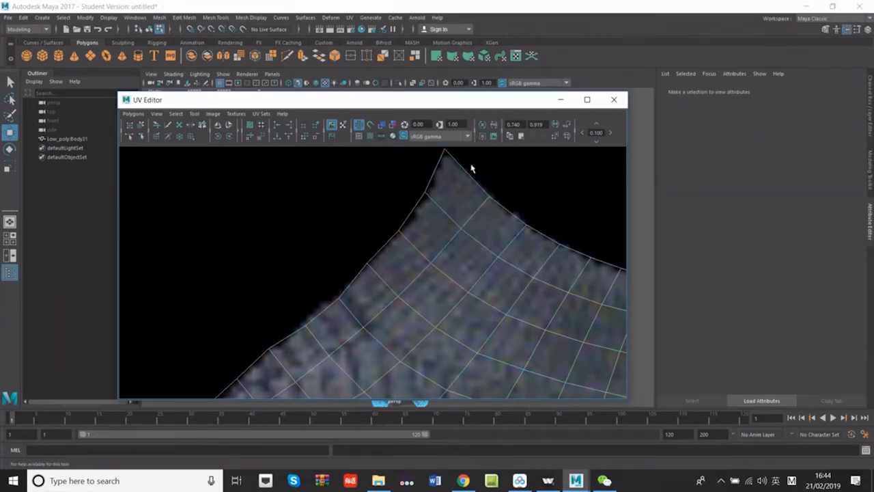
{"action": "left_click", "coordinate": [617, 100]}
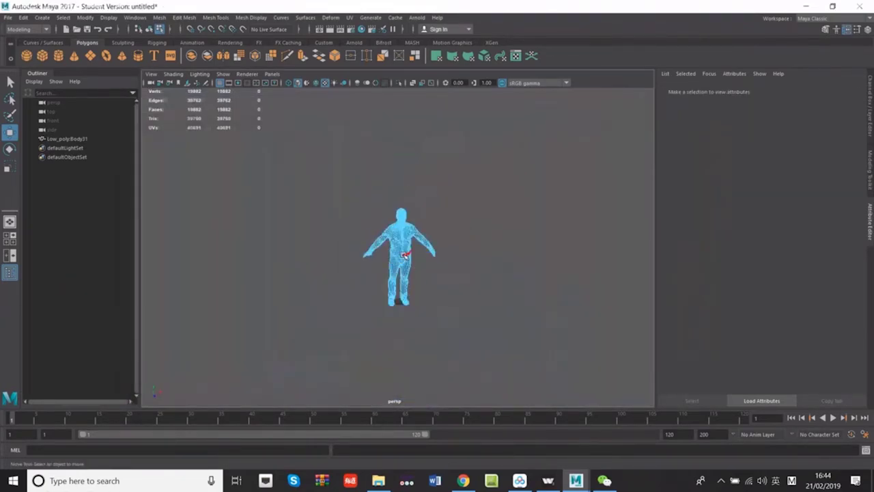
- Examine the textured body from the side and check the texture transition between the sleeve and the hand
{"action": "key", "text": "Caps_Lock"}
{"action": "scroll", "coordinate": [405, 254], "scroll_direction": "up", "scroll_amount": 5}
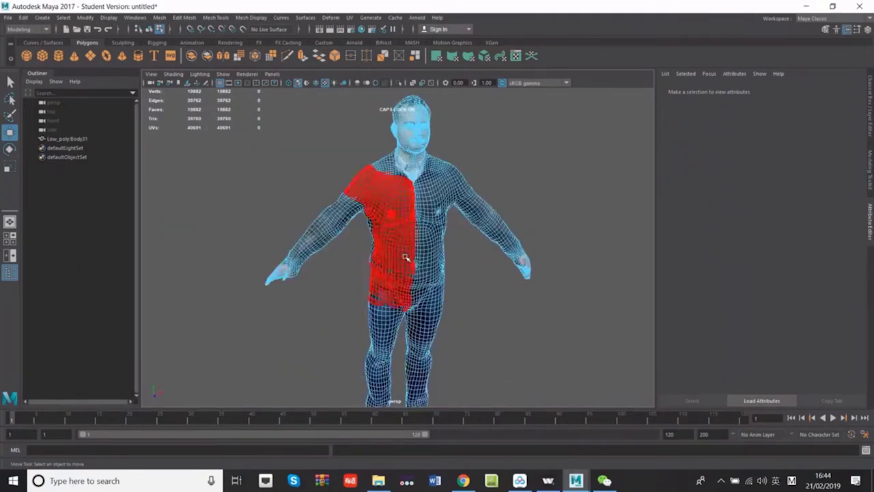
{"action": "left_click_drag", "start_coordinate": [485, 293], "coordinate": [499, 268], "text": "alt"}
{"action": "scroll", "coordinate": [515, 289], "scroll_direction": "up", "scroll_amount": 10}
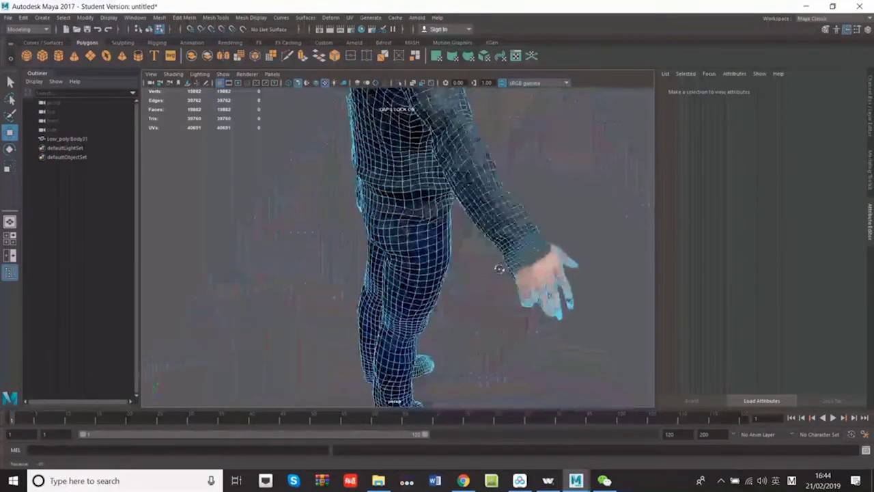
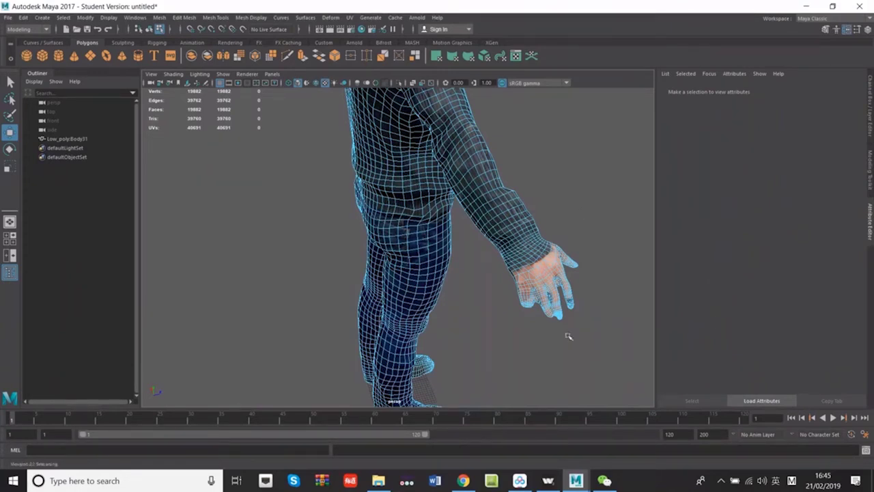
{"action": "left_click_drag", "start_coordinate": [279, 309], "coordinate": [327, 294], "text": "alt"}
{"action": "scroll", "coordinate": [202, 298], "scroll_direction": "down", "scroll_amount": 5}
{"action": "scroll", "coordinate": [283, 289], "scroll_direction": "up", "scroll_amount": 5}
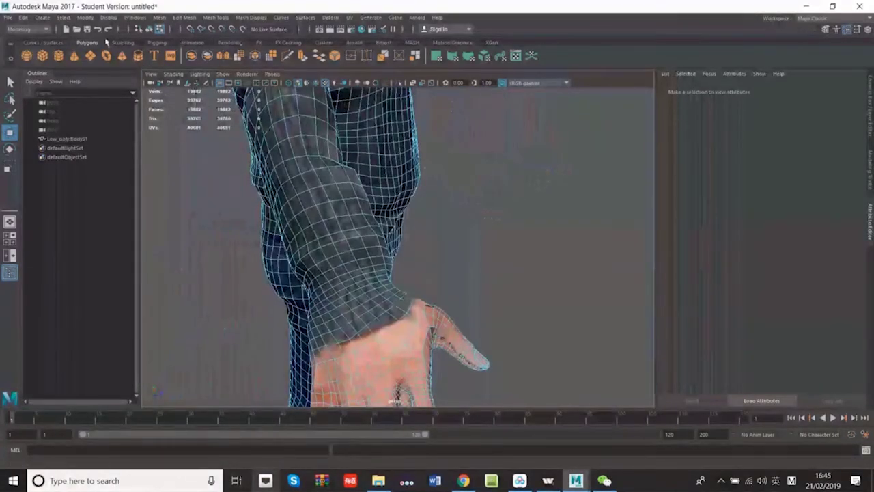
- Open the scene containing the Fridolin model, browsing from the Desktop folder
{"action": "left_click", "coordinate": [7, 17]}
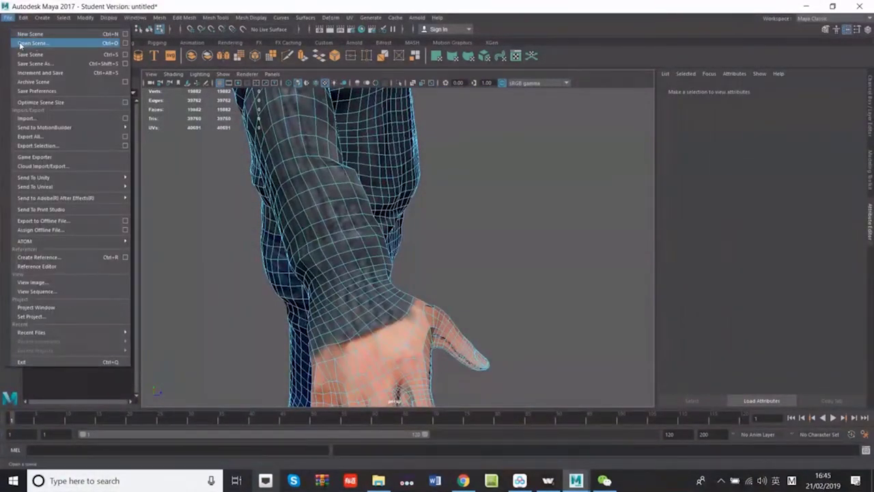
{"action": "left_click", "coordinate": [22, 43]}
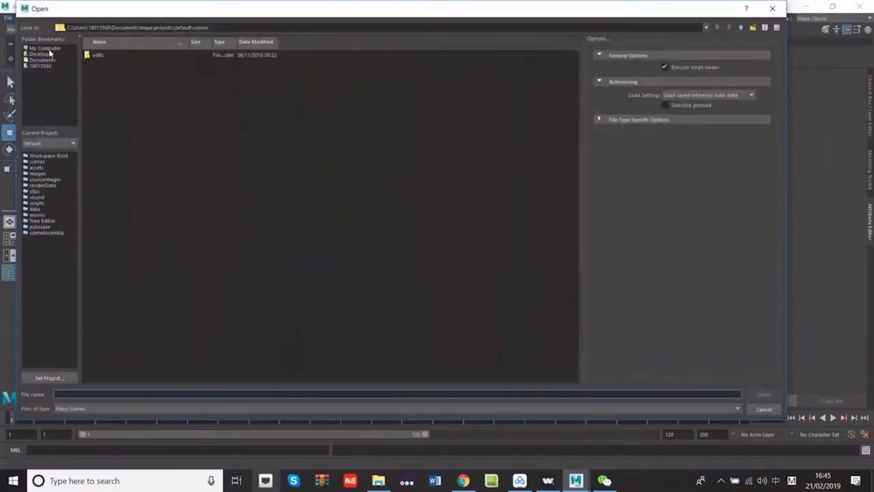
{"action": "left_click", "coordinate": [41, 54]}
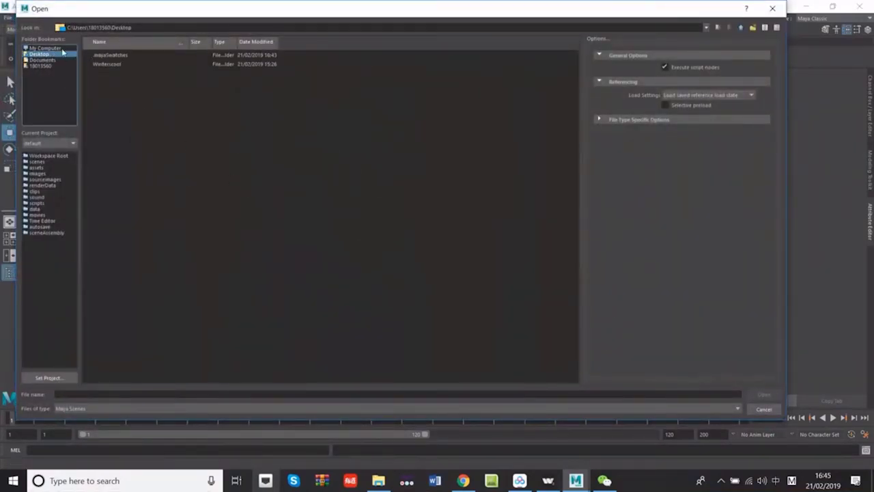
{"action": "left_click", "coordinate": [61, 49]}
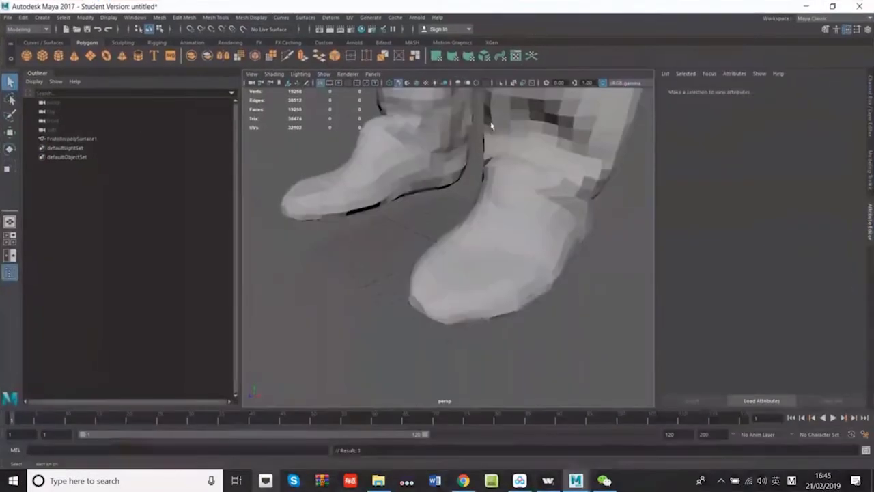
- Select the Fridolin body mesh, display its lambert1 attributes and assign a new Lambert material to it
{"action": "left_click", "coordinate": [524, 176]}
{"action": "scroll", "coordinate": [523, 176], "scroll_direction": "down", "scroll_amount": 5}
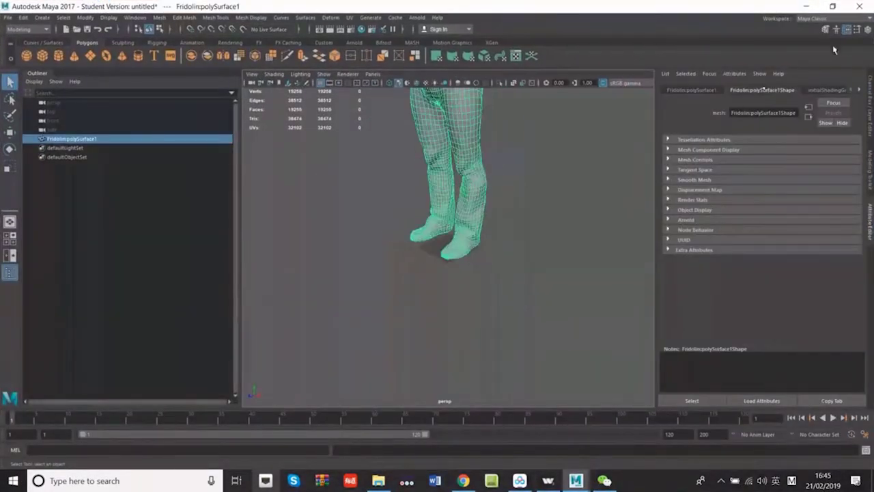
{"action": "left_click", "coordinate": [839, 90]}
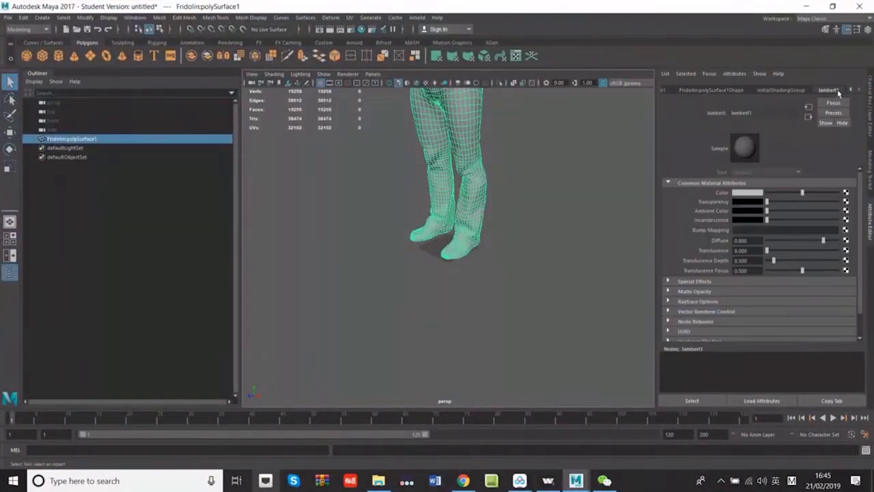
{"action": "right_click_drag", "start_coordinate": [461, 172], "coordinate": [454, 398]}
{"action": "left_click", "coordinate": [365, 324]}
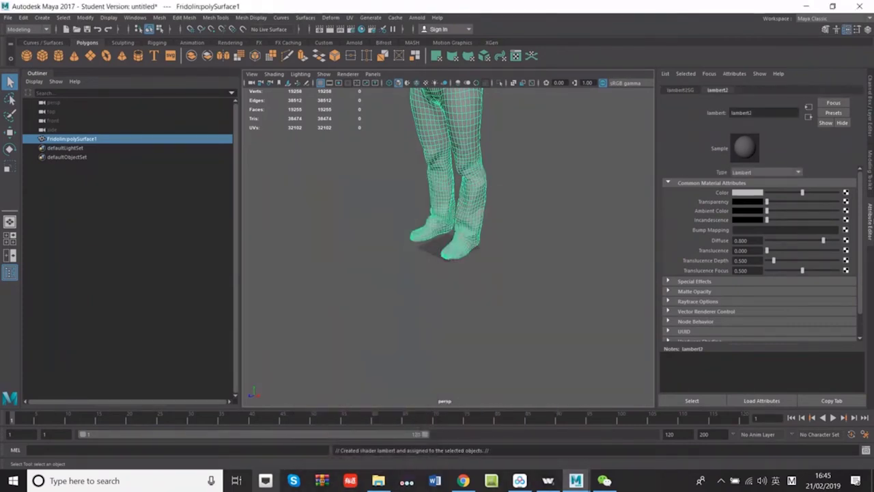
- Map a file texture to the lambert2 material's color, loading Texture.png from the Winterscool\Done folder
{"action": "left_click", "coordinate": [846, 195]}
{"action": "left_click", "coordinate": [372, 259]}
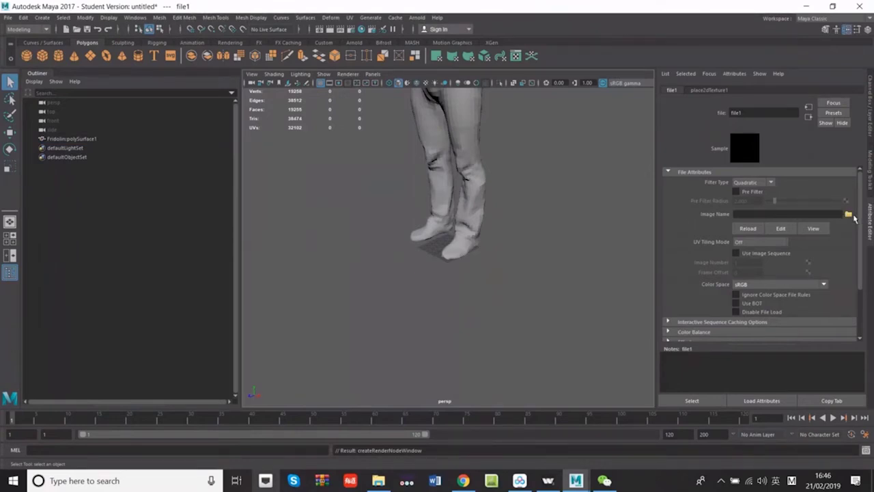
{"action": "left_click", "coordinate": [849, 215]}
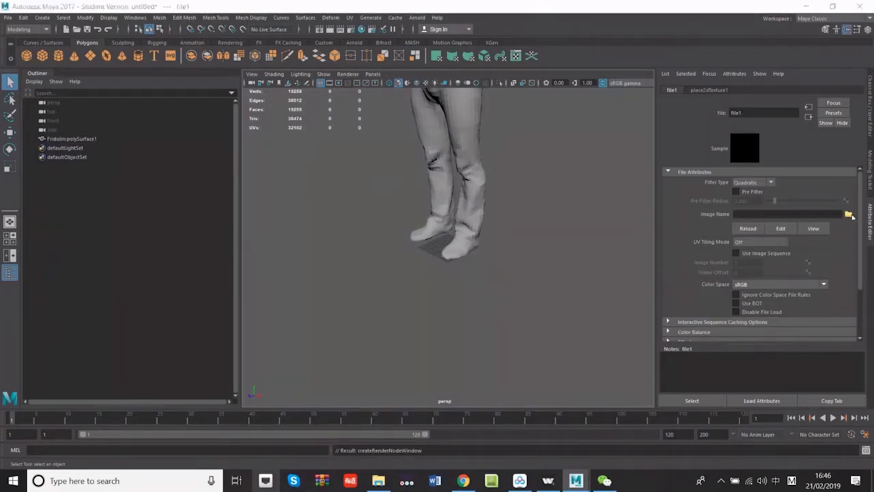
{"action": "double_click", "coordinate": [104, 64]}
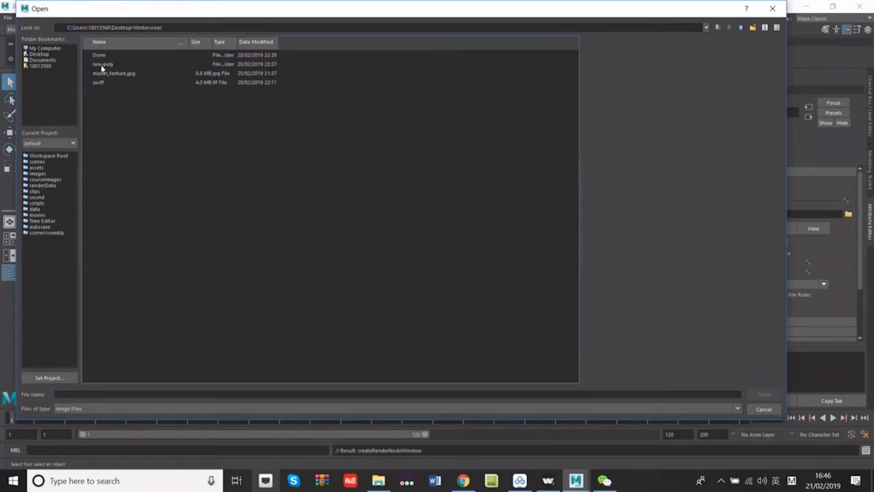
{"action": "double_click", "coordinate": [105, 62]}
{"action": "left_click", "coordinate": [109, 56]}
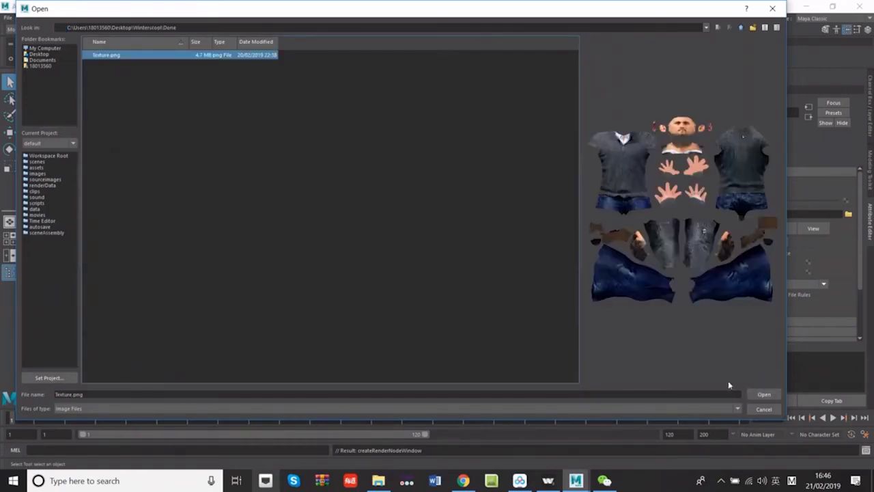
{"action": "left_click", "coordinate": [763, 394]}
- Show textures in the viewport and inspect the jeans and shoes up close
{"action": "left_click", "coordinate": [425, 82]}
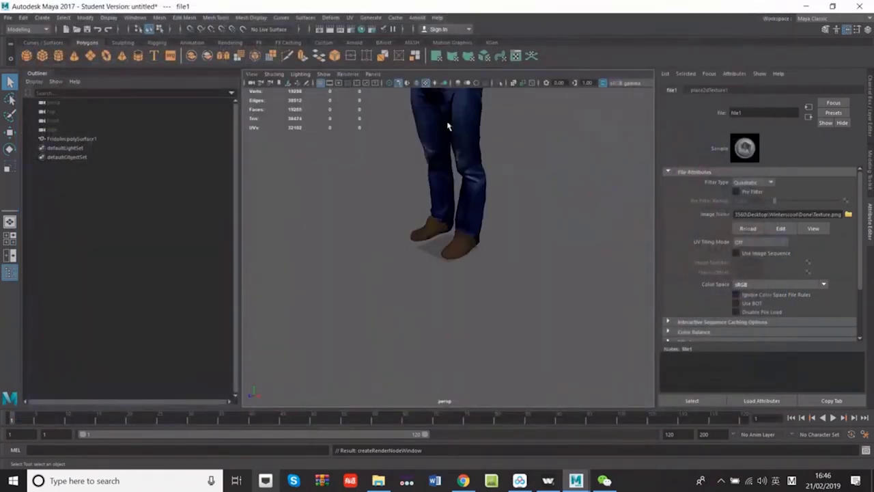
{"action": "mouse_move", "coordinate": [486, 152]}
{"action": "middle_mouse_down", "text": "alt"}
{"action": "mouse_move", "coordinate": [486, 279]}
{"action": "mouse_move", "coordinate": [470, 301]}
{"action": "mouse_move", "coordinate": [406, 191]}
{"action": "mouse_move", "coordinate": [469, 182]}
{"action": "mouse_move", "coordinate": [467, 158]}
{"action": "middle_mouse_up", "text": "alt"}
{"action": "scroll", "coordinate": [470, 300], "scroll_direction": "up", "scroll_amount": 5}
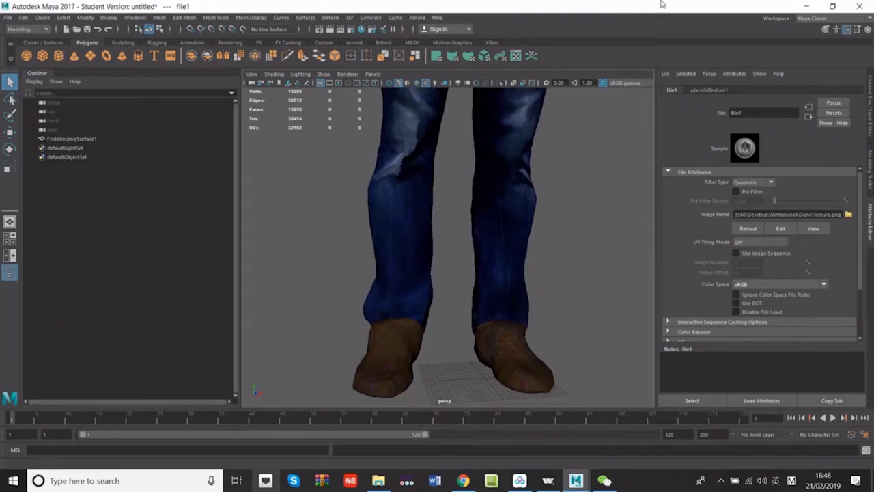
- Switch to Photoshop and open the Texture image from the Desktop
{"action": "left_click", "coordinate": [796, 5]}
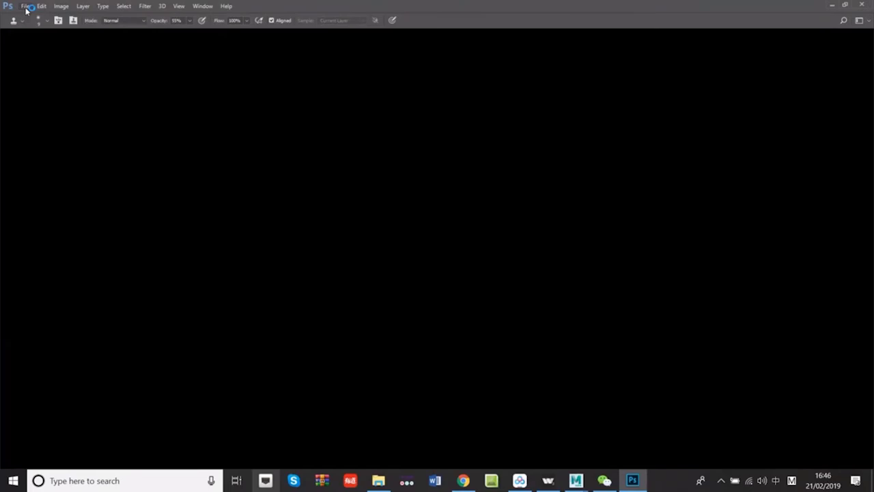
{"action": "left_click", "coordinate": [25, 6]}
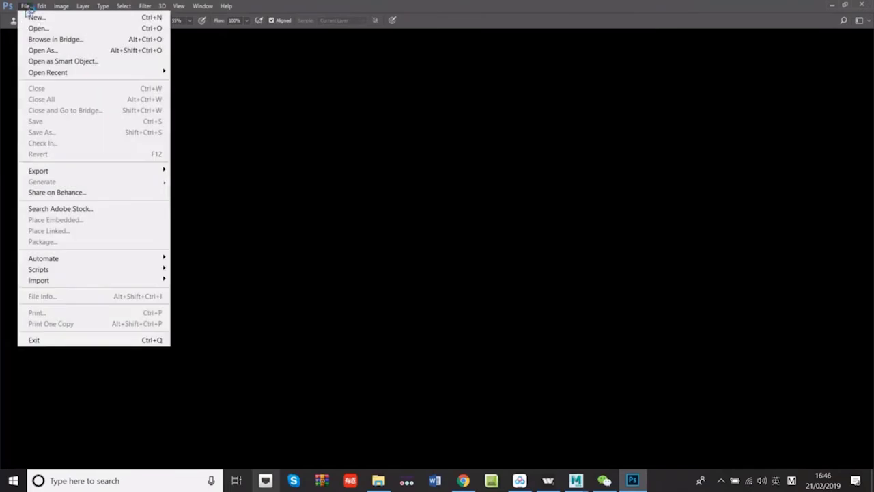
{"action": "left_click", "coordinate": [46, 29]}
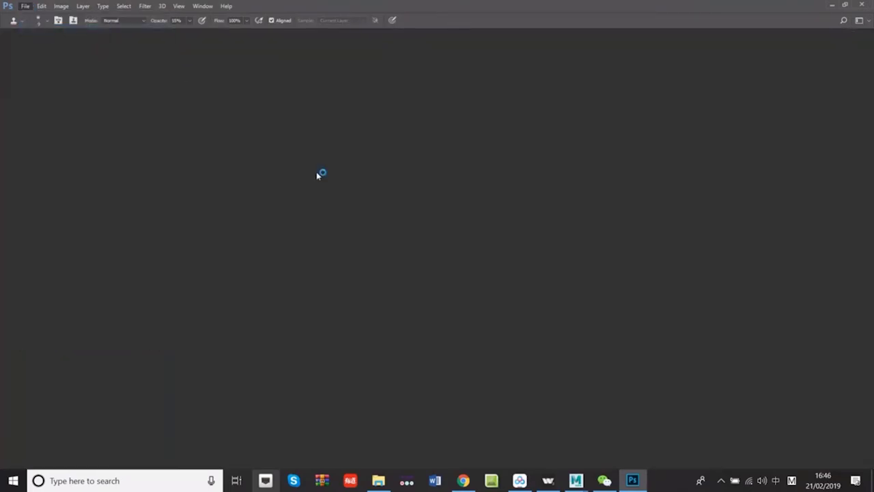
{"action": "scroll", "coordinate": [43, 149], "scroll_direction": "up", "scroll_amount": 5}
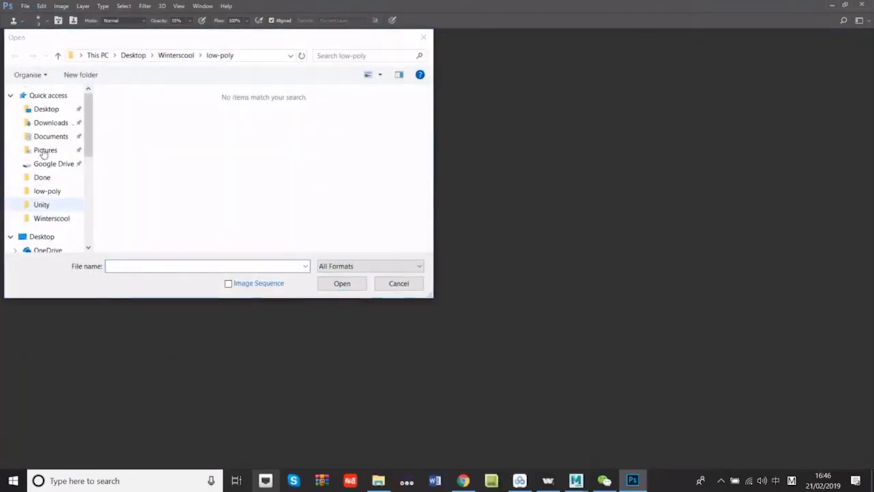
{"action": "left_click", "coordinate": [51, 114]}
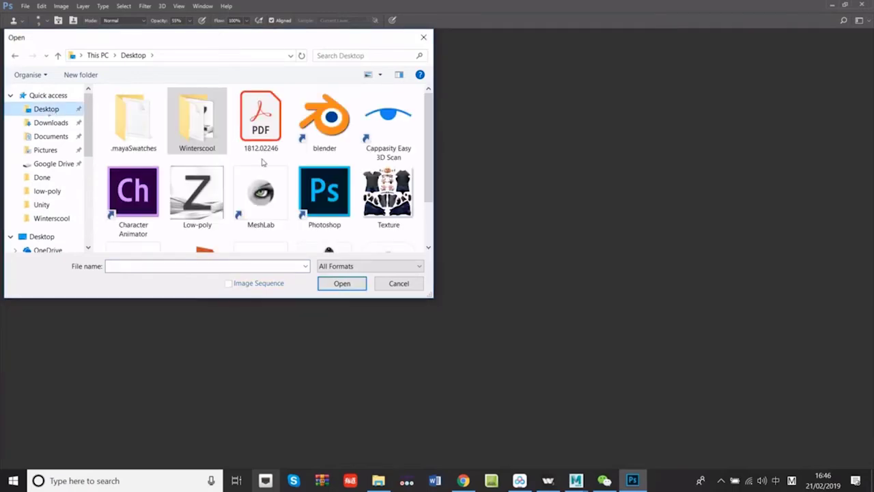
{"action": "double_click", "coordinate": [380, 202]}
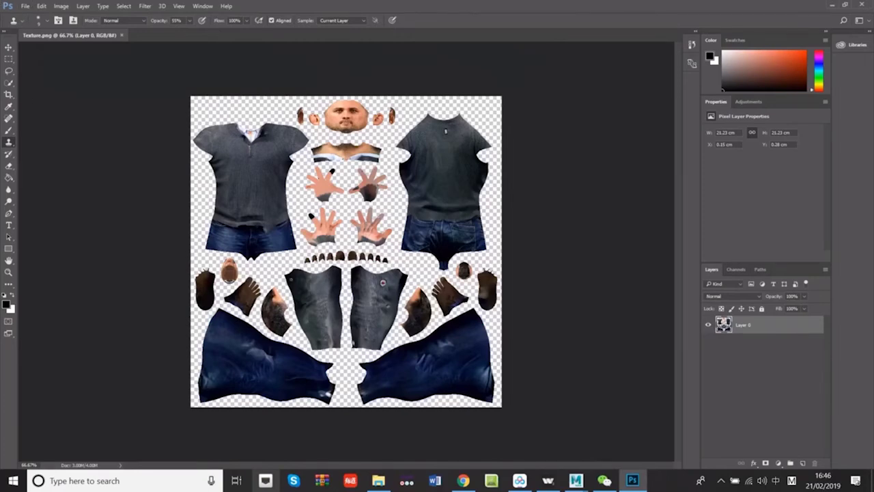
- Clone dark denim over the bright spots near the hems of both trouser legs with the Clone Stamp tool
{"action": "scroll", "coordinate": [334, 309], "scroll_direction": "up", "scroll_amount": 5, "text": "alt"}
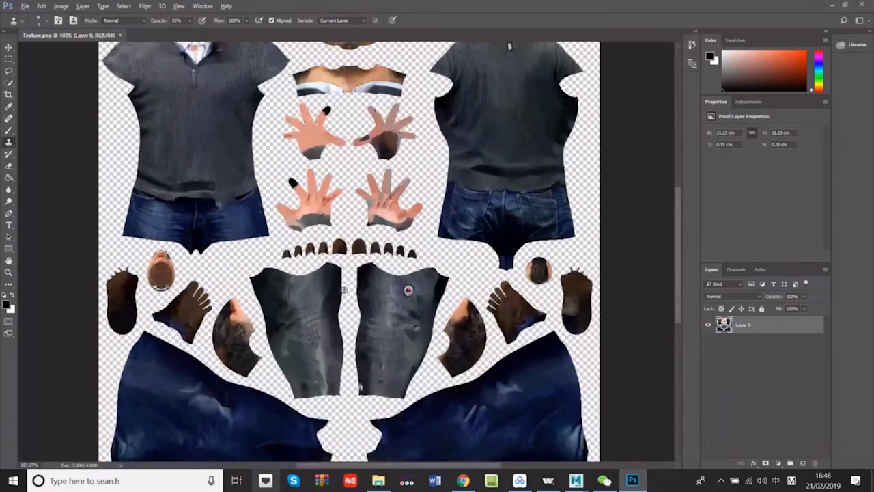
{"action": "scroll", "coordinate": [431, 329], "scroll_direction": "up", "scroll_amount": 1}
{"action": "left_click_drag", "start_coordinate": [680, 272], "coordinate": [676, 382]}
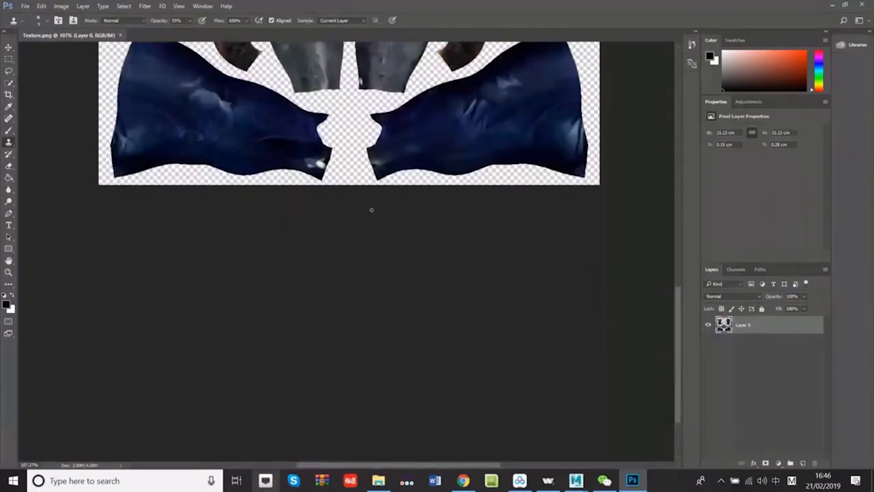
{"action": "scroll", "coordinate": [371, 209], "scroll_direction": "up", "scroll_amount": 10, "text": "alt"}
{"action": "scroll", "coordinate": [237, 247], "scroll_direction": "up", "scroll_amount": 5}
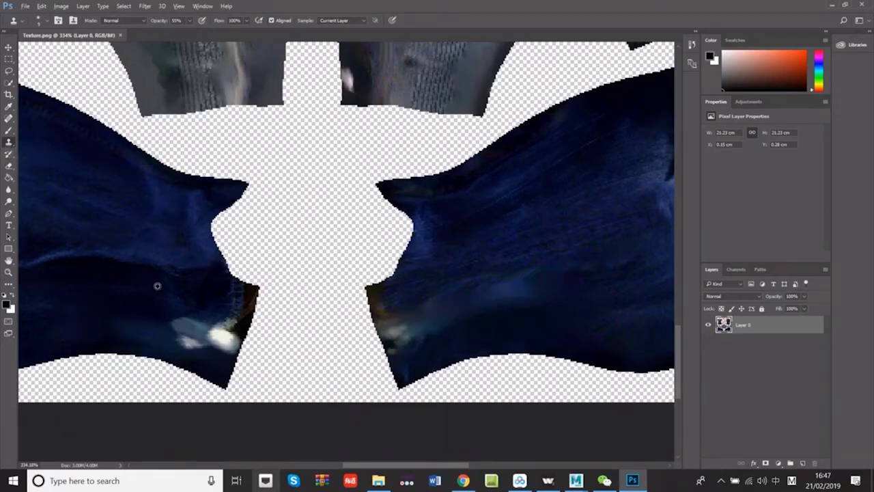
{"action": "mouse_move", "coordinate": [172, 312]}
{"action": "left_mouse_down"}
{"action": "mouse_move", "coordinate": [206, 336]}
{"action": "mouse_move", "coordinate": [225, 335]}
{"action": "mouse_move", "coordinate": [203, 358]}
{"action": "mouse_move", "coordinate": [190, 324]}
{"action": "mouse_move", "coordinate": [205, 350]}
{"action": "mouse_move", "coordinate": [225, 338]}
{"action": "mouse_move", "coordinate": [231, 345]}
{"action": "mouse_move", "coordinate": [236, 325]}
{"action": "mouse_move", "coordinate": [230, 345]}
{"action": "mouse_move", "coordinate": [226, 312]}
{"action": "mouse_move", "coordinate": [197, 334]}
{"action": "left_mouse_up"}
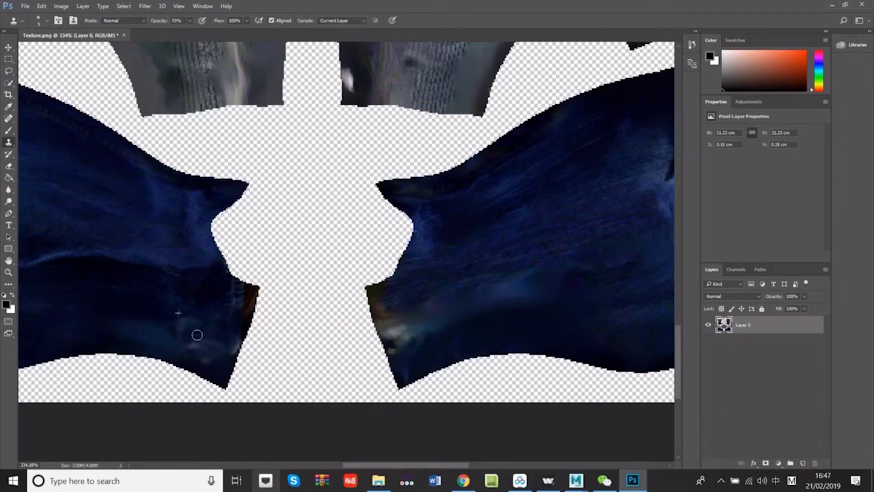
{"action": "left_click", "coordinate": [440, 314], "text": "alt"}
{"action": "mouse_move", "coordinate": [408, 311]}
{"action": "left_mouse_down"}
{"action": "mouse_move", "coordinate": [399, 338]}
{"action": "mouse_move", "coordinate": [392, 328]}
{"action": "mouse_move", "coordinate": [396, 345]}
{"action": "mouse_move", "coordinate": [385, 326]}
{"action": "left_mouse_up"}
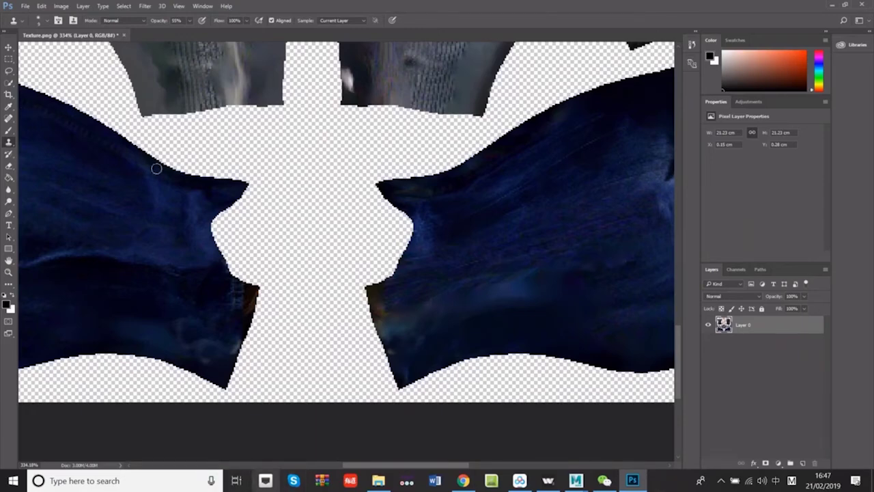
- Examine the sleeve, hand and sweater areas of the texture map for flaws
{"action": "scroll", "coordinate": [167, 182], "scroll_direction": "down", "scroll_amount": 1, "text": "alt"}
{"action": "scroll", "coordinate": [168, 182], "scroll_direction": "down", "scroll_amount": 2, "text": "alt"}
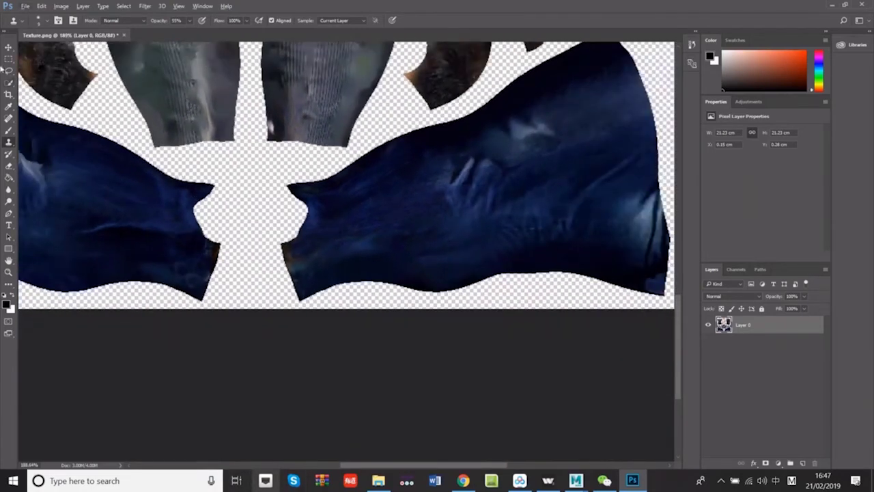
{"action": "left_click", "coordinate": [8, 47]}
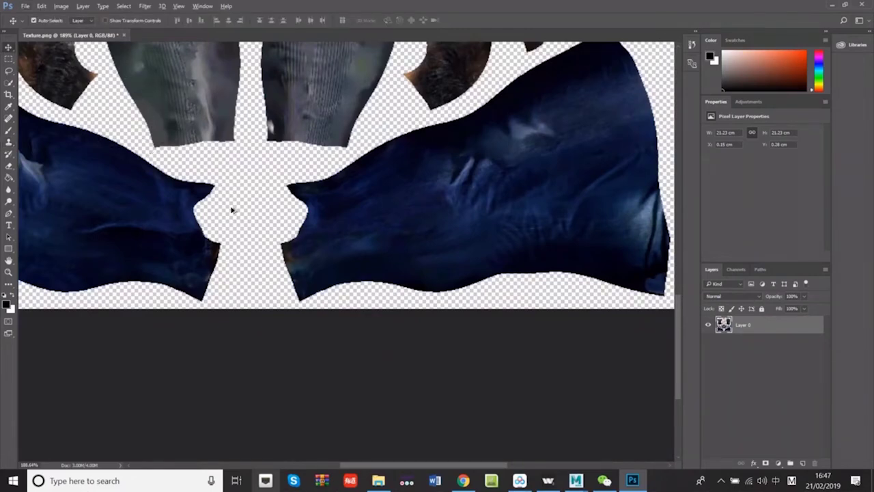
{"action": "left_click_drag", "start_coordinate": [679, 332], "coordinate": [677, 267]}
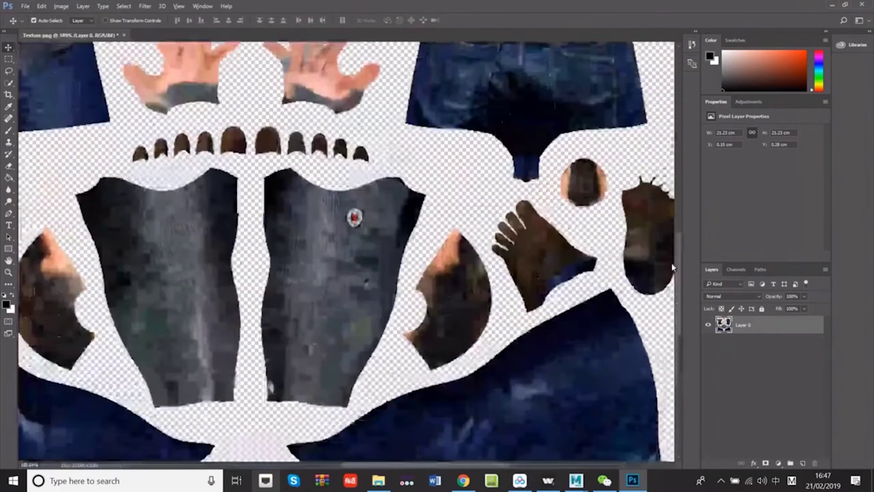
{"action": "left_click_drag", "start_coordinate": [494, 466], "coordinate": [493, 467]}
{"action": "scroll", "coordinate": [426, 312], "scroll_direction": "up", "scroll_amount": 5}
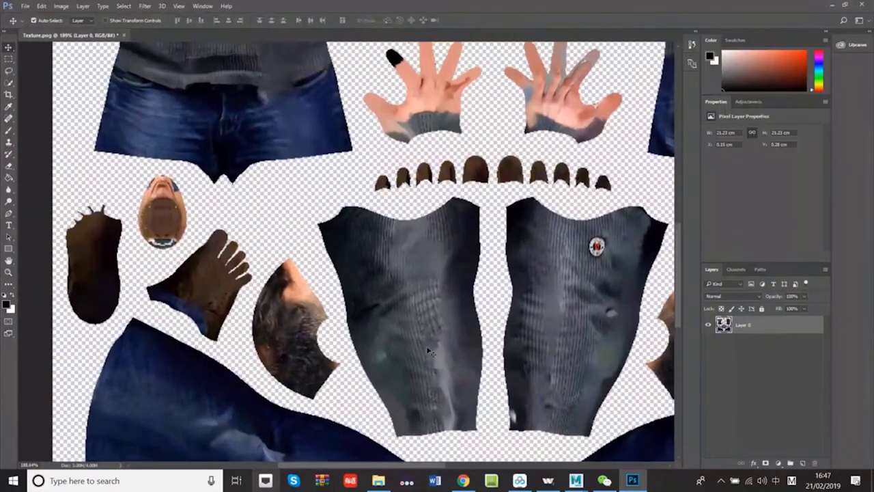
{"action": "scroll", "coordinate": [435, 296], "scroll_direction": "up", "scroll_amount": 5}
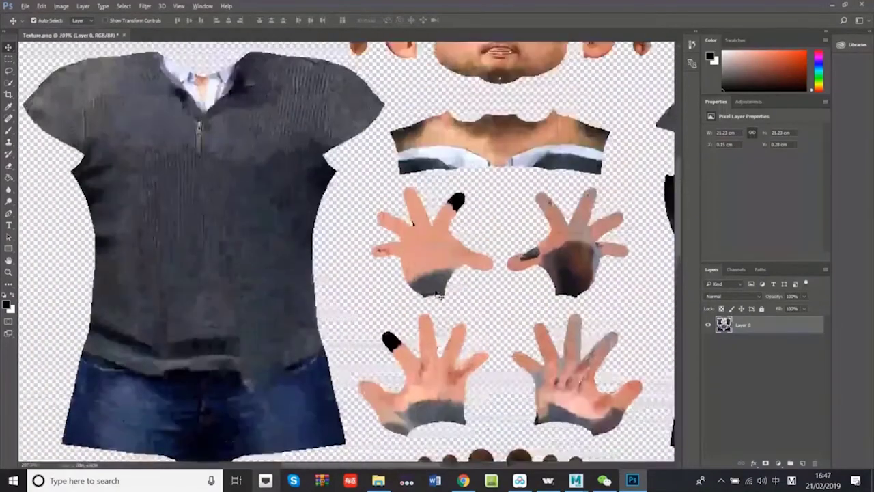
{"action": "scroll", "coordinate": [455, 327], "scroll_direction": "up", "scroll_amount": 3}
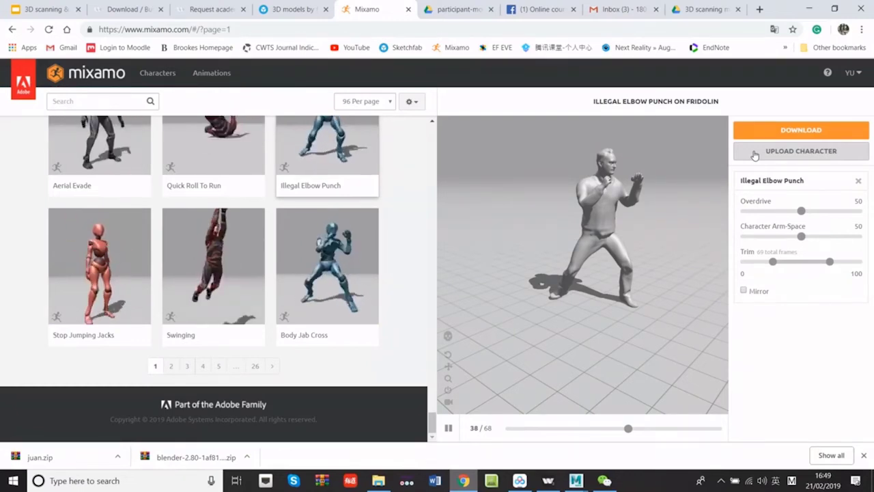
- Upload the Fridolin file from the Winterscool\Done folder to Mixamo as a new character and accept its orientation
{"action": "left_click", "coordinate": [754, 154]}
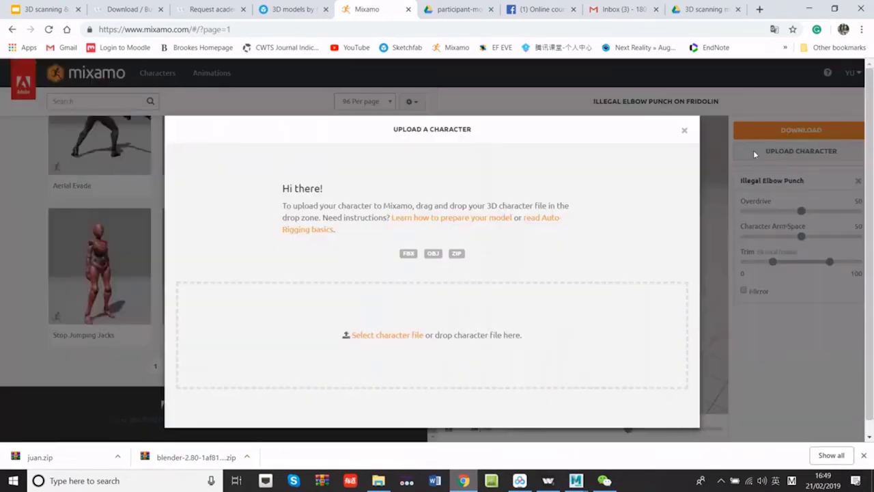
{"action": "left_click", "coordinate": [398, 336]}
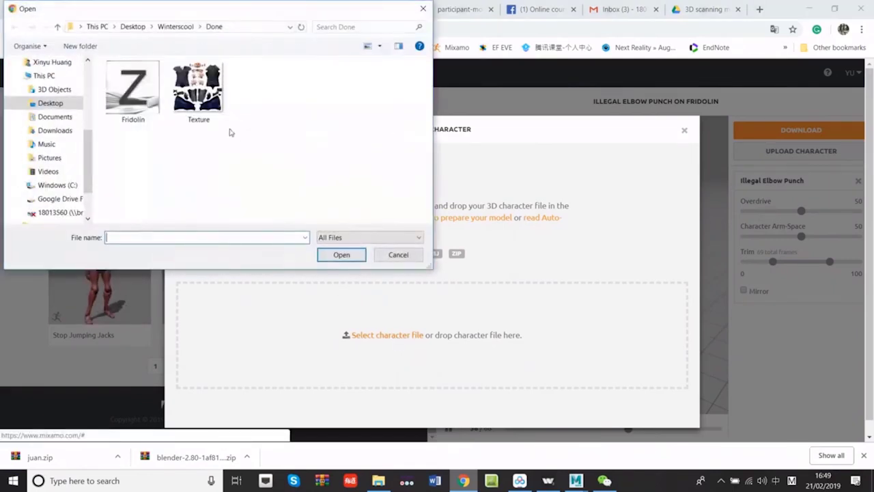
{"action": "left_click", "coordinate": [342, 255]}
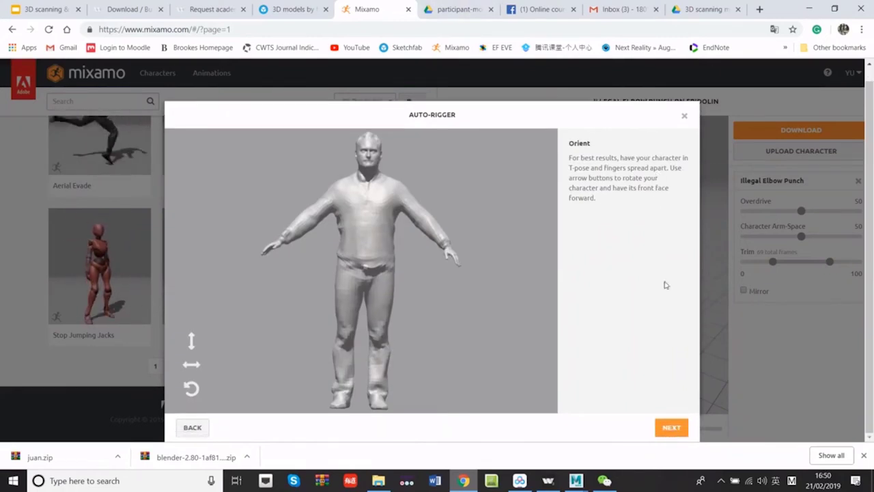
{"action": "left_click", "coordinate": [672, 428]}
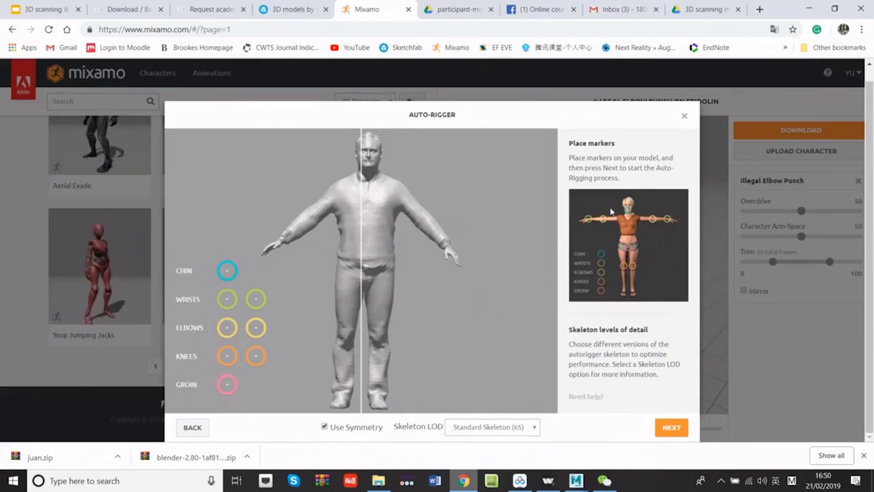
- Place the auto-rigger markers on the character's chin, wrists, elbows, knees and groin, keeping symmetry on
{"action": "mouse_move", "coordinate": [228, 272]}
{"action": "left_mouse_down"}
{"action": "mouse_move", "coordinate": [363, 156]}
{"action": "mouse_move", "coordinate": [368, 164]}
{"action": "left_mouse_up"}
{"action": "mouse_move", "coordinate": [254, 302]}
{"action": "left_mouse_down"}
{"action": "mouse_move", "coordinate": [418, 238]}
{"action": "mouse_move", "coordinate": [443, 243]}
{"action": "left_mouse_up"}
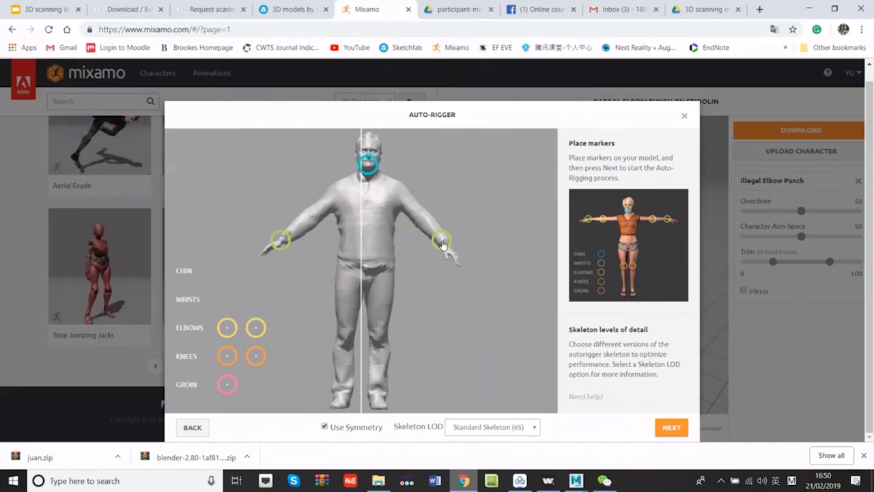
{"action": "mouse_move", "coordinate": [251, 330]}
{"action": "left_mouse_down"}
{"action": "mouse_move", "coordinate": [355, 274]}
{"action": "mouse_move", "coordinate": [420, 220]}
{"action": "left_mouse_up"}
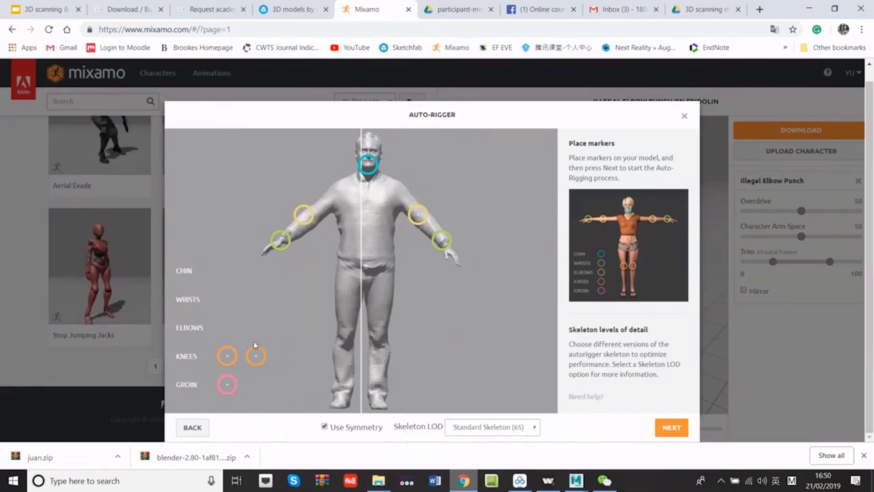
{"action": "left_click_drag", "start_coordinate": [307, 219], "coordinate": [310, 219]}
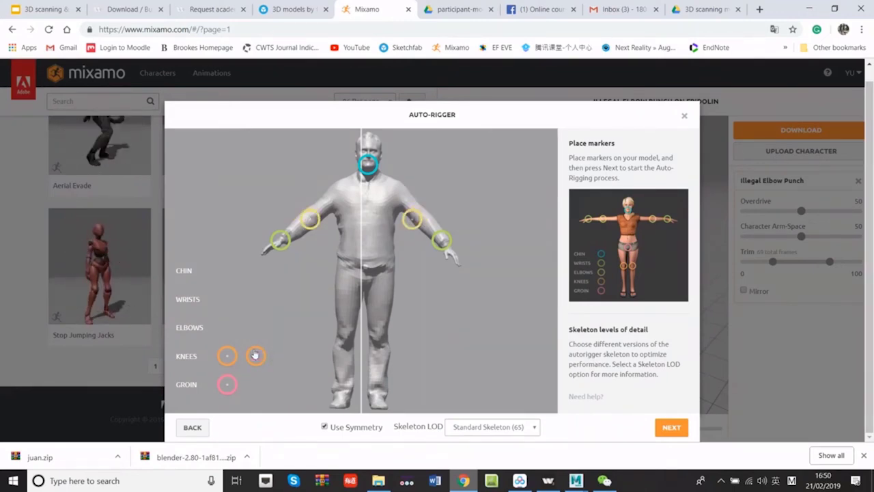
{"action": "left_click_drag", "start_coordinate": [255, 355], "coordinate": [379, 335]}
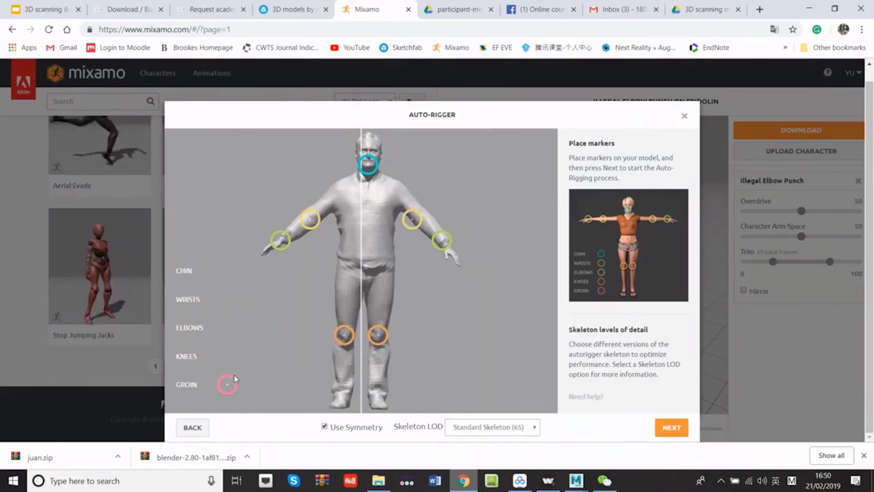
{"action": "left_click_drag", "start_coordinate": [228, 384], "coordinate": [368, 271]}
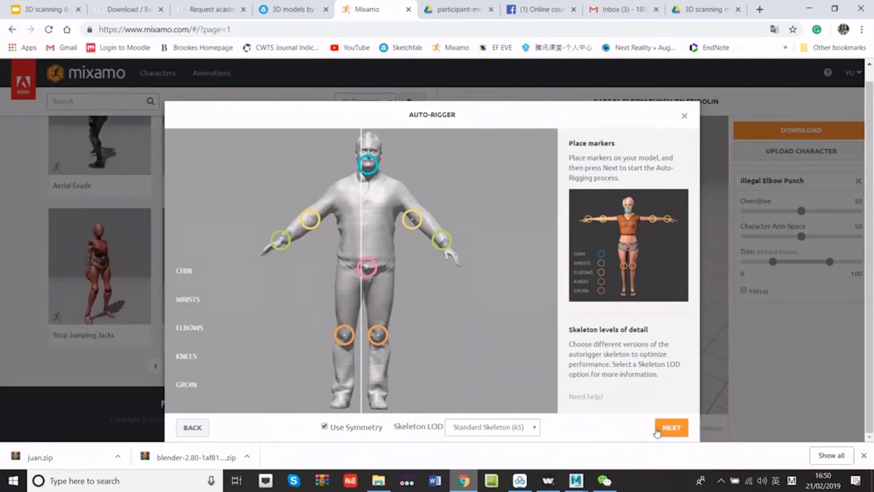
- Run the auto-rigger with the Standard Skeleton (65) and replace the previous character with the rigged result
{"action": "left_click", "coordinate": [660, 429]}
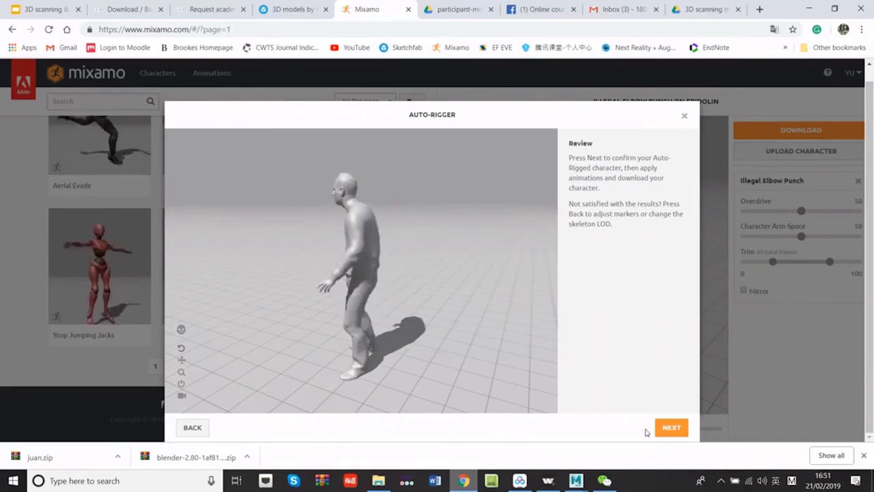
{"action": "left_click", "coordinate": [673, 429]}
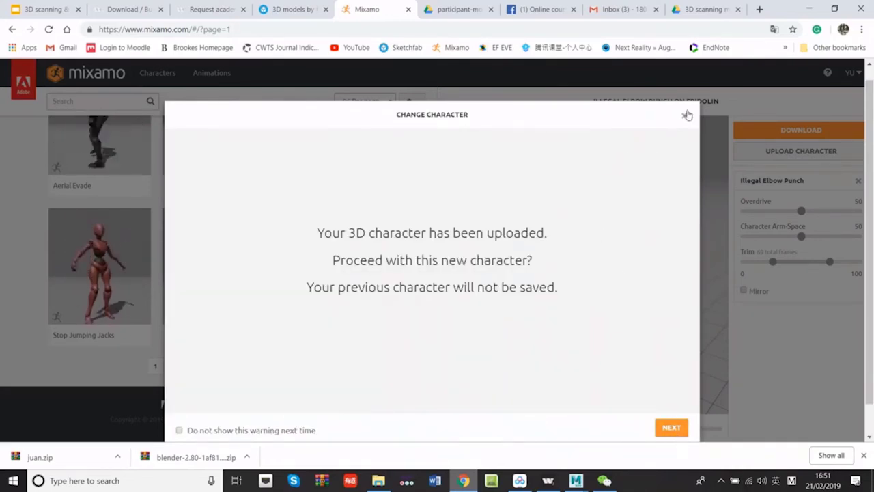
{"action": "left_click", "coordinate": [661, 428]}
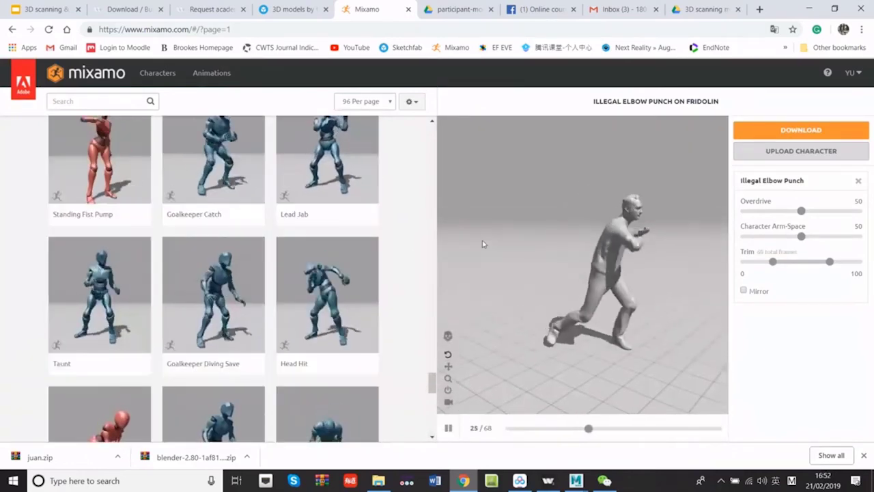
- Preview the Goalkeeper Catch and Goalkeeper Overhand Throw animations on the Fridolin character
{"action": "scroll", "coordinate": [183, 280], "scroll_direction": "up", "scroll_amount": 3}
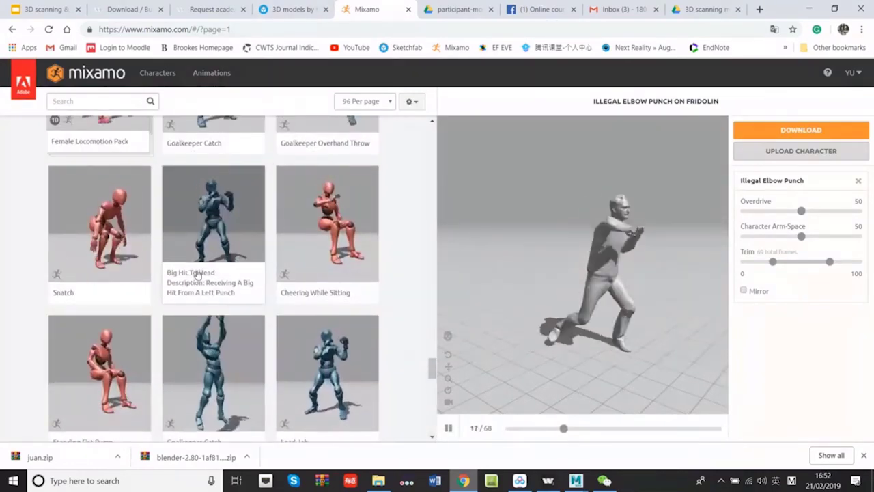
{"action": "scroll", "coordinate": [196, 273], "scroll_direction": "up", "scroll_amount": 3}
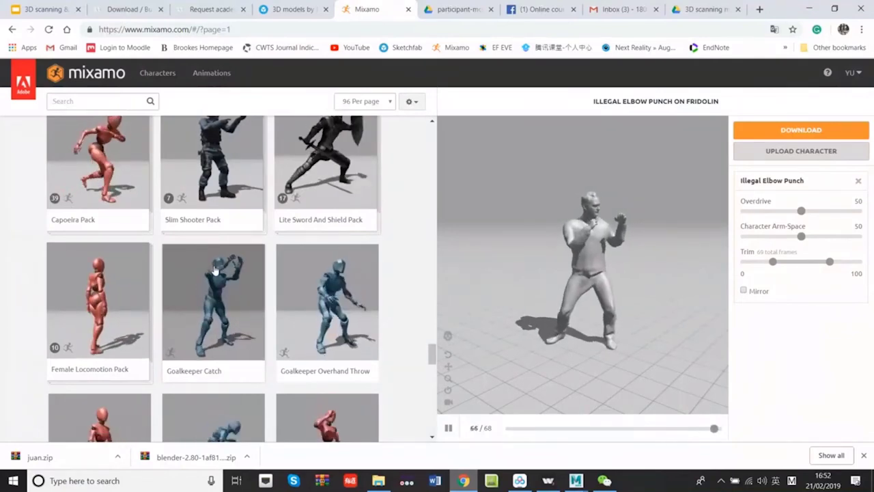
{"action": "left_click", "coordinate": [219, 272]}
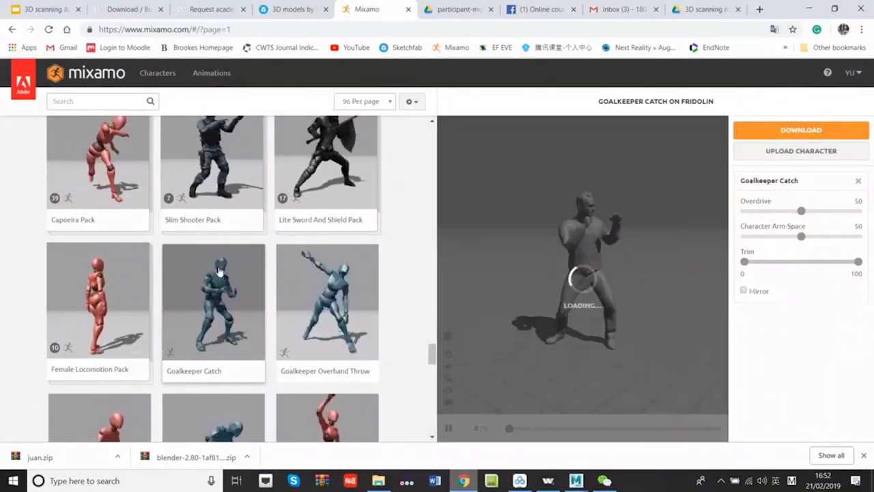
{"action": "left_click", "coordinate": [316, 305]}
- Apply the Walking animation to Fridolin and download it as FBX with skin at 30 frames per second and no keyframe reduction
{"action": "scroll", "coordinate": [258, 303], "scroll_direction": "up", "scroll_amount": 10}
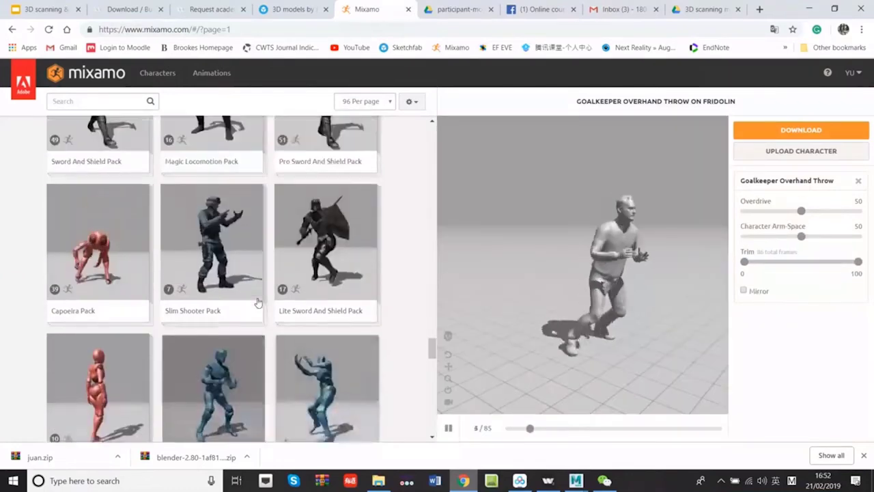
{"action": "scroll", "coordinate": [258, 303], "scroll_direction": "up", "scroll_amount": 2}
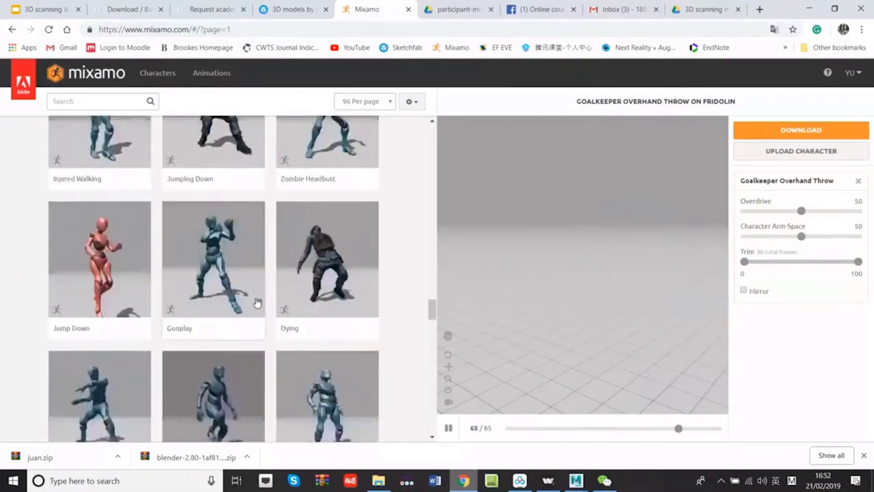
{"action": "scroll", "coordinate": [257, 303], "scroll_direction": "up", "scroll_amount": 3}
{"action": "scroll", "coordinate": [257, 302], "scroll_direction": "up", "scroll_amount": 10}
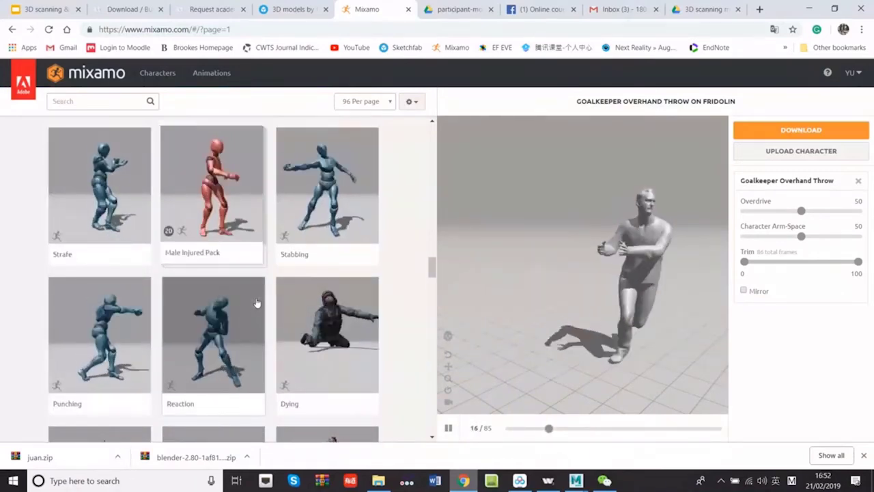
{"action": "scroll", "coordinate": [257, 303], "scroll_direction": "up", "scroll_amount": 4}
{"action": "left_click", "coordinate": [229, 271]}
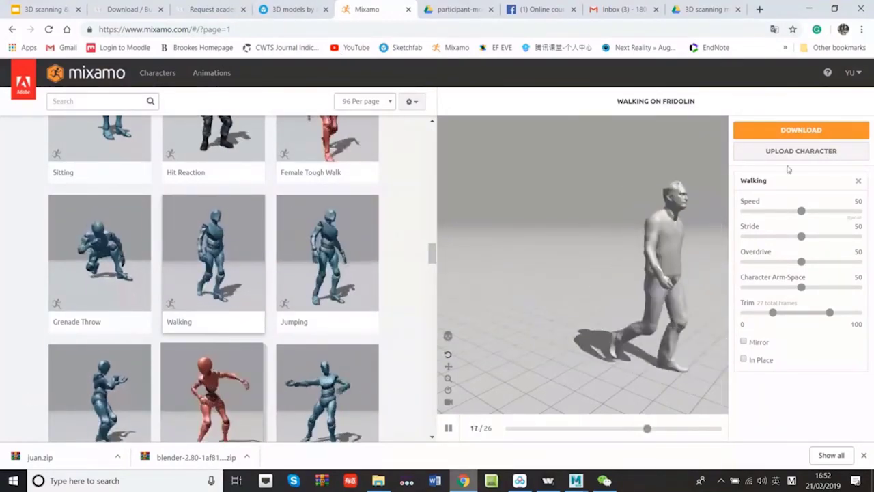
{"action": "left_click", "coordinate": [833, 131]}
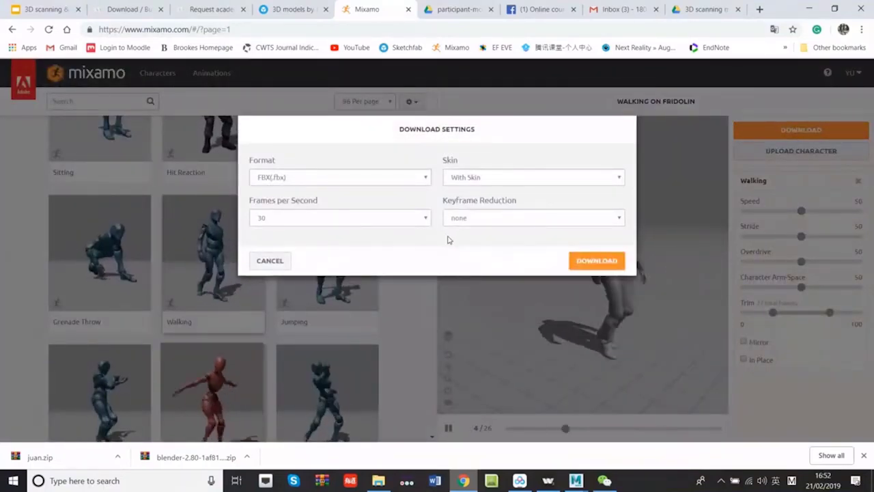
{"action": "left_click", "coordinate": [592, 267]}
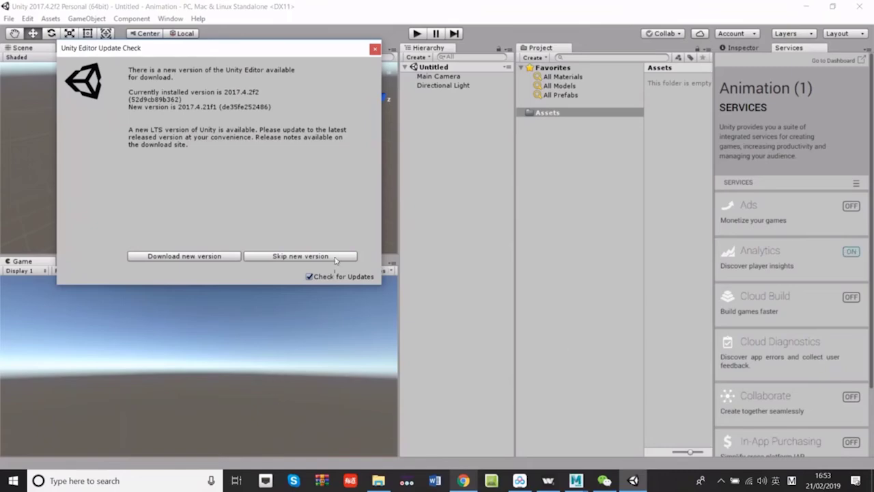
- Skip the new Unity version in the update check and shift the Unity window aside to uncover the desktop
{"action": "left_click", "coordinate": [293, 256]}
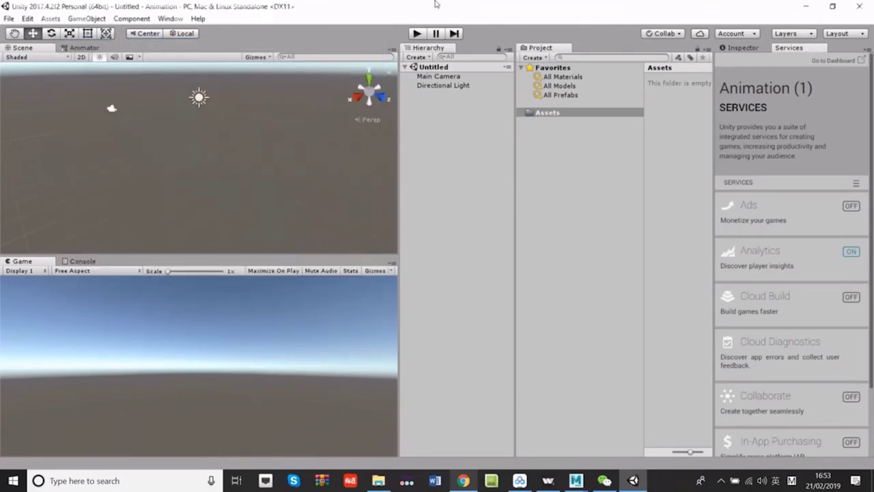
{"action": "left_click_drag", "start_coordinate": [435, 4], "coordinate": [691, 32]}
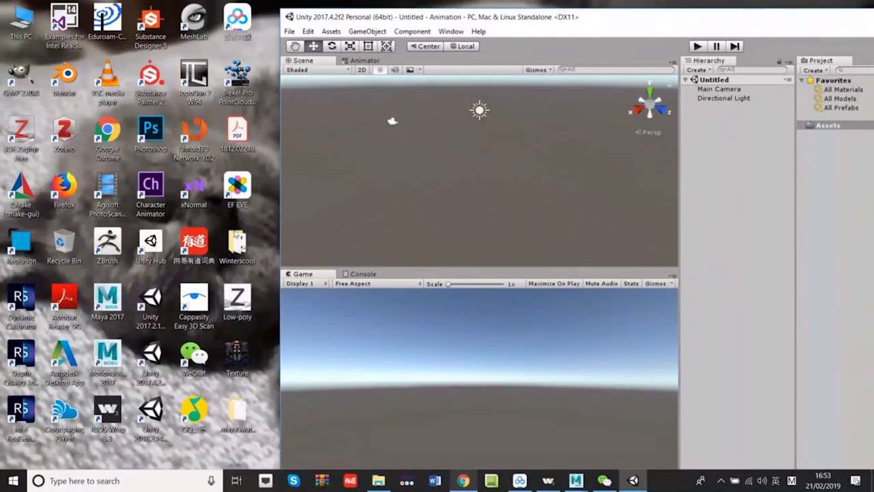
- Open the Winterscool folder from the desktop and browse from it to the Downloads folder
{"action": "left_click", "coordinate": [237, 243]}
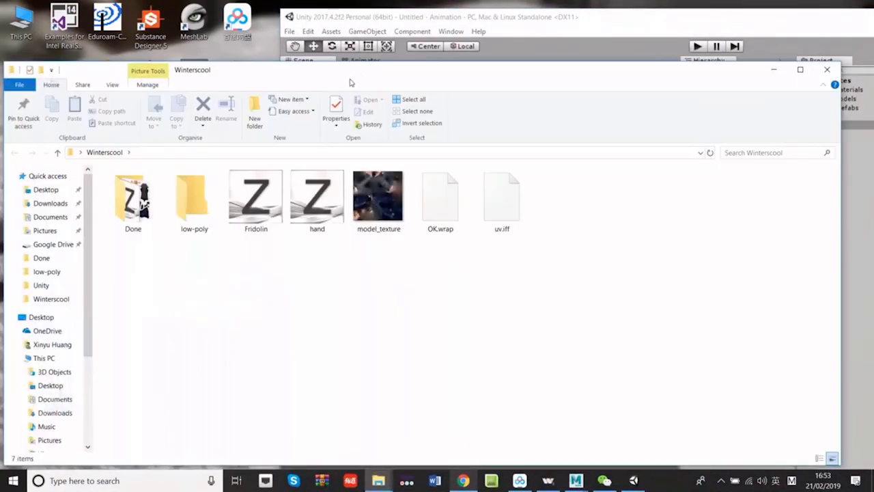
{"action": "left_click_drag", "start_coordinate": [371, 79], "coordinate": [240, 195]}
{"action": "double_click", "coordinate": [42, 320]}
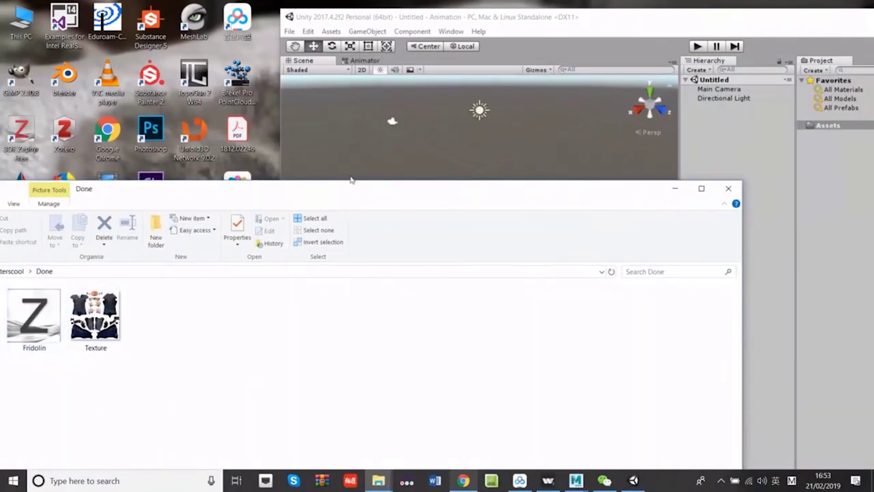
{"action": "left_click_drag", "start_coordinate": [289, 196], "coordinate": [485, 113]}
{"action": "left_click", "coordinate": [112, 191]}
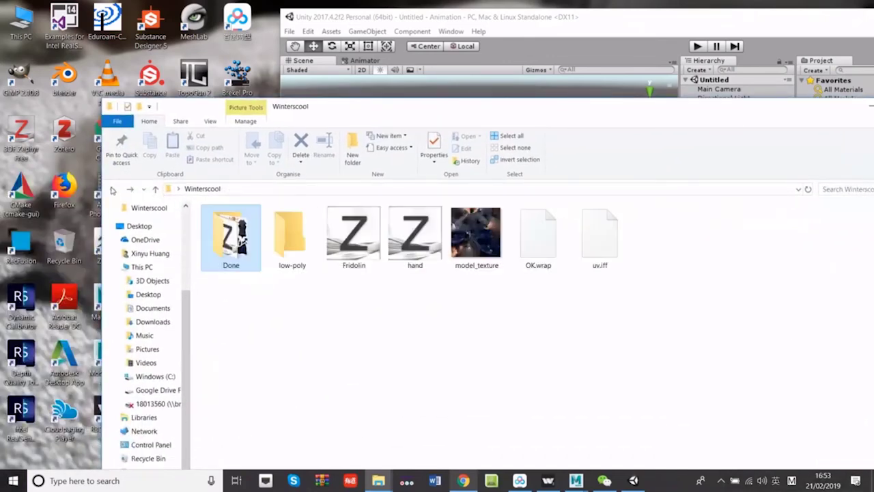
{"action": "scroll", "coordinate": [140, 300], "scroll_direction": "up", "scroll_amount": 3}
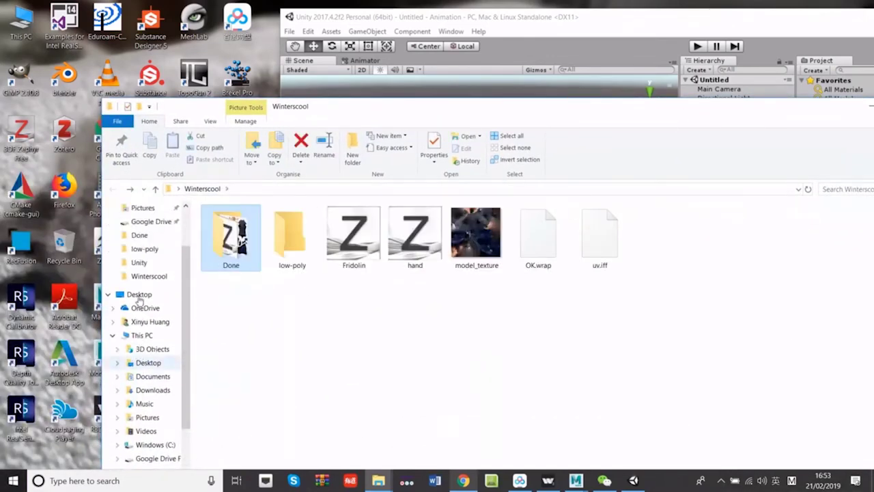
{"action": "left_click", "coordinate": [149, 240]}
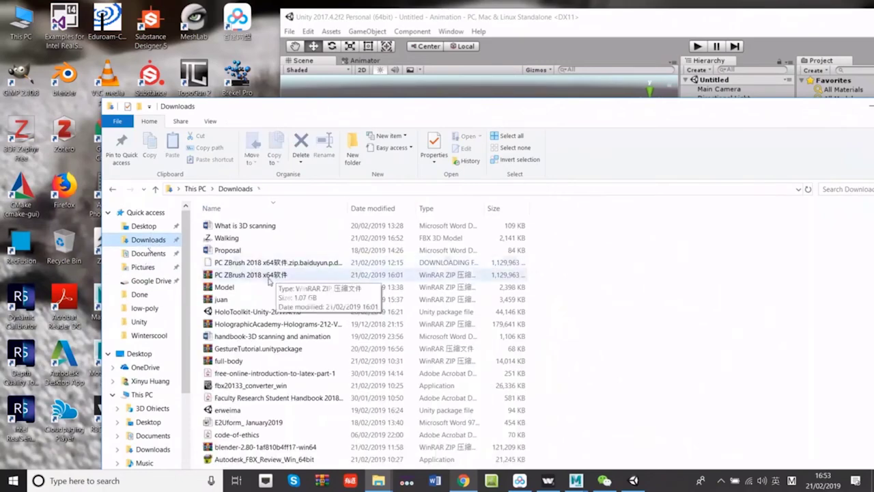
- Import the Walking FBX model from Downloads into the Unity project's Assets folder and return to the maximized Unity window
{"action": "left_click", "coordinate": [253, 239]}
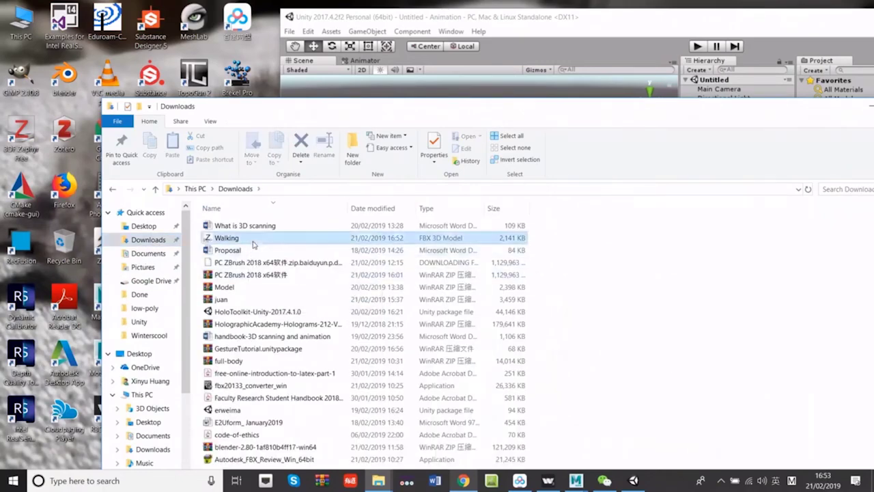
{"action": "left_click_drag", "start_coordinate": [415, 114], "coordinate": [335, 261]}
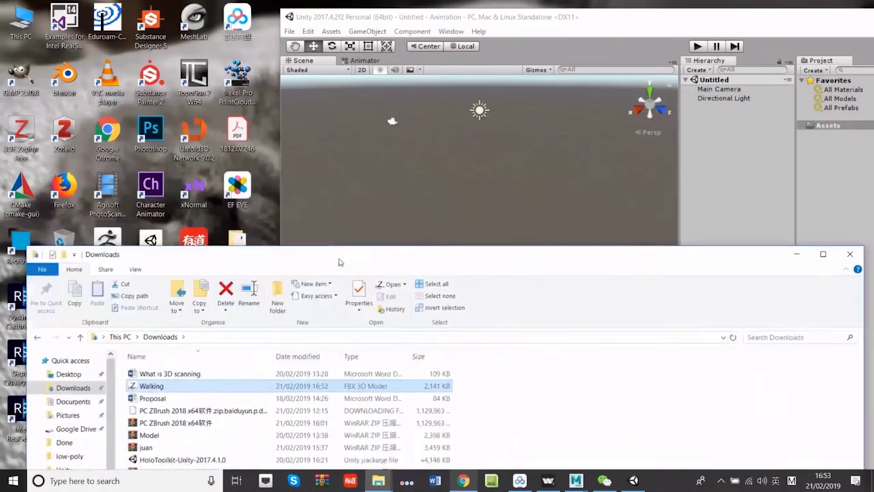
{"action": "left_click_drag", "start_coordinate": [372, 387], "coordinate": [382, 393]}
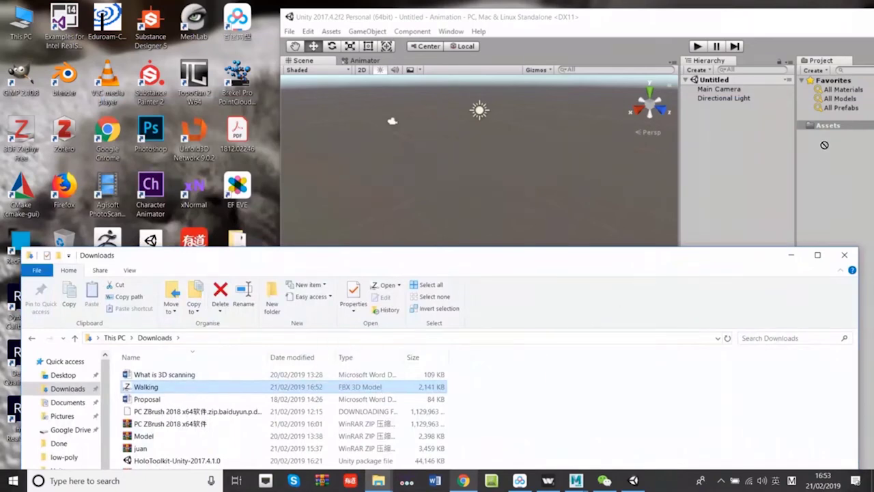
{"action": "left_click_drag", "start_coordinate": [829, 132], "coordinate": [828, 149]}
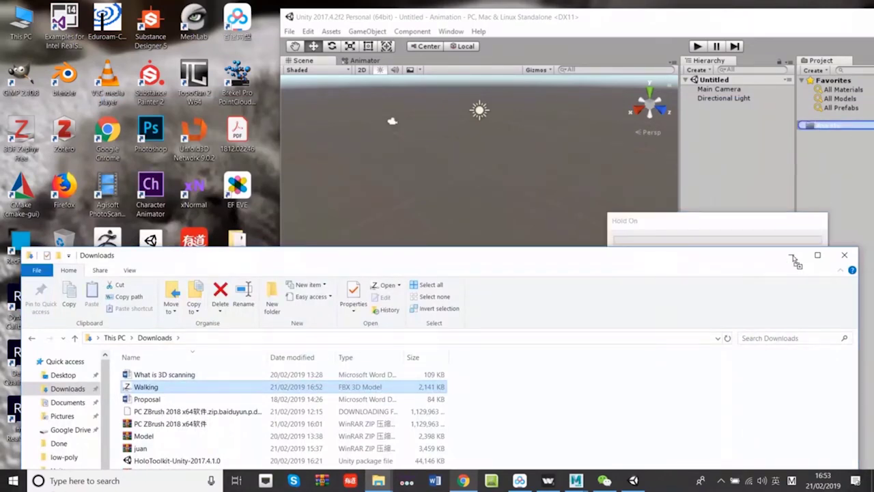
{"action": "left_click", "coordinate": [762, 248]}
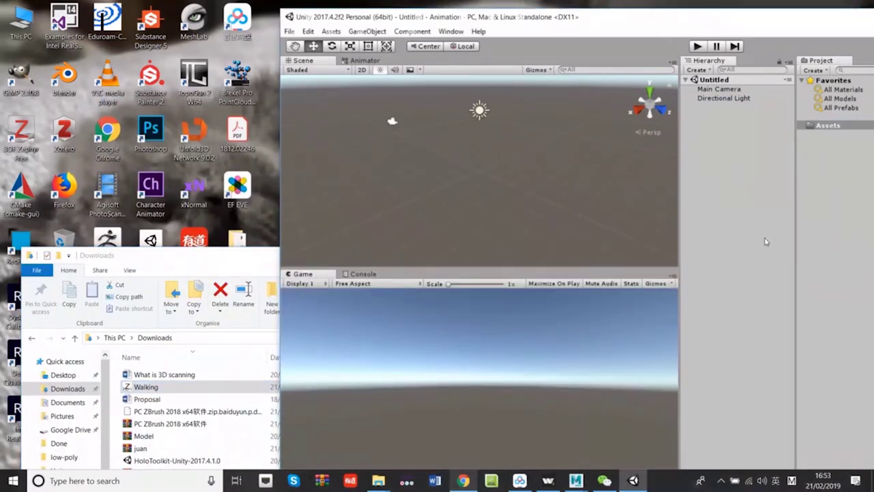
{"action": "double_click", "coordinate": [710, 18]}
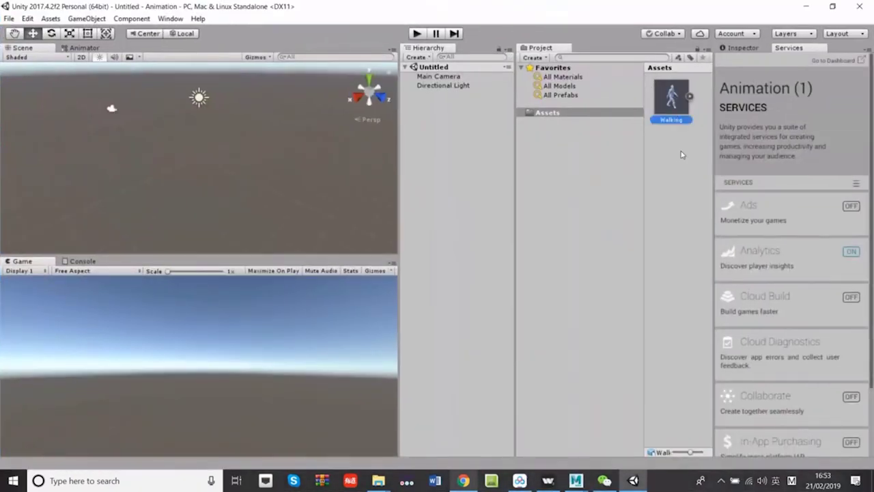
- Create a material named texture in the Assets folder and show its properties
{"action": "right_click", "coordinate": [534, 198]}
{"action": "left_click", "coordinate": [560, 173]}
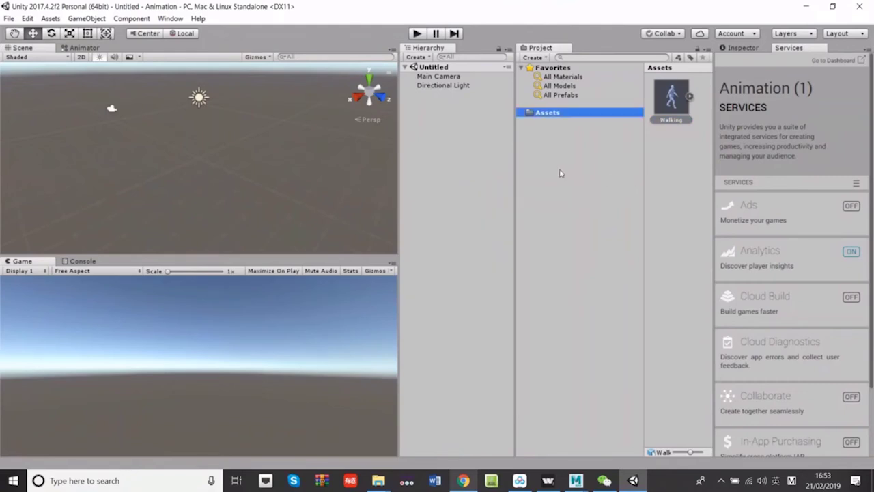
{"action": "right_click", "coordinate": [669, 195]}
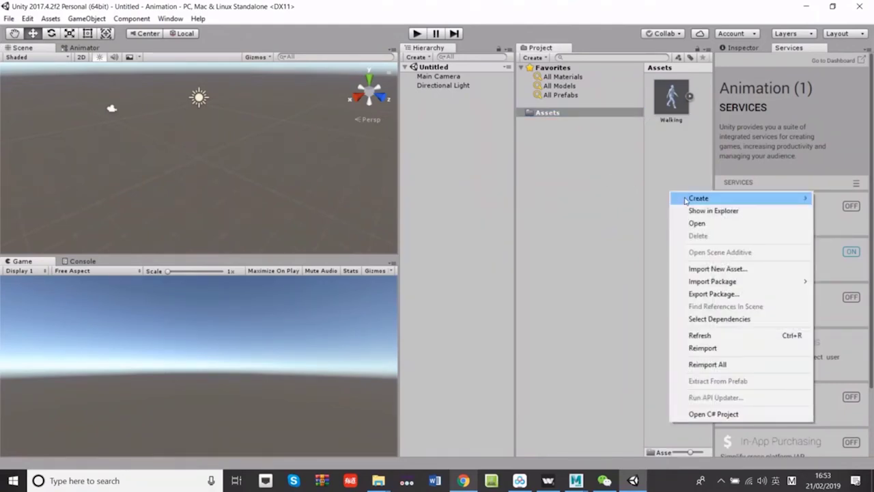
{"action": "mouse_move", "coordinate": [684, 198]}
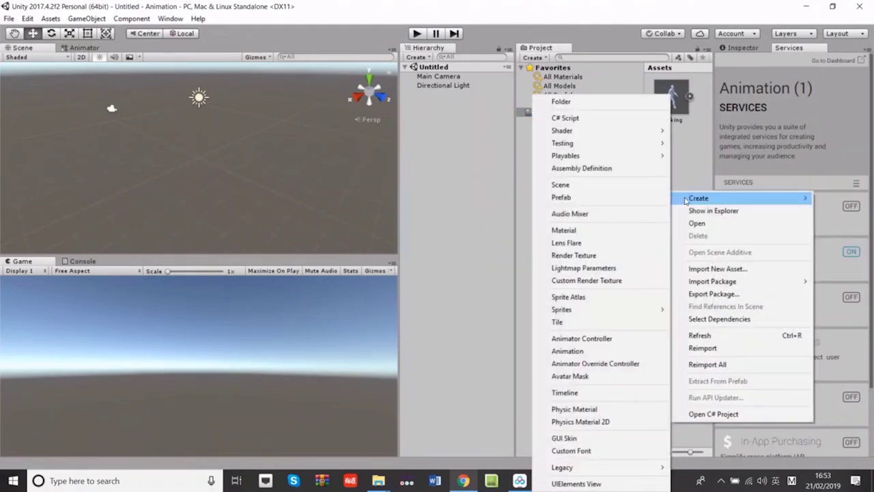
{"action": "left_click", "coordinate": [599, 230]}
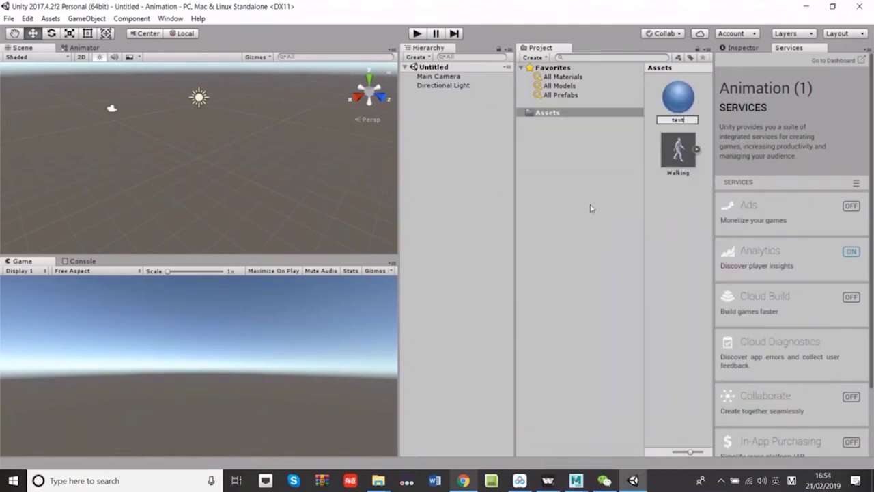
{"action": "key", "text": "Return"}
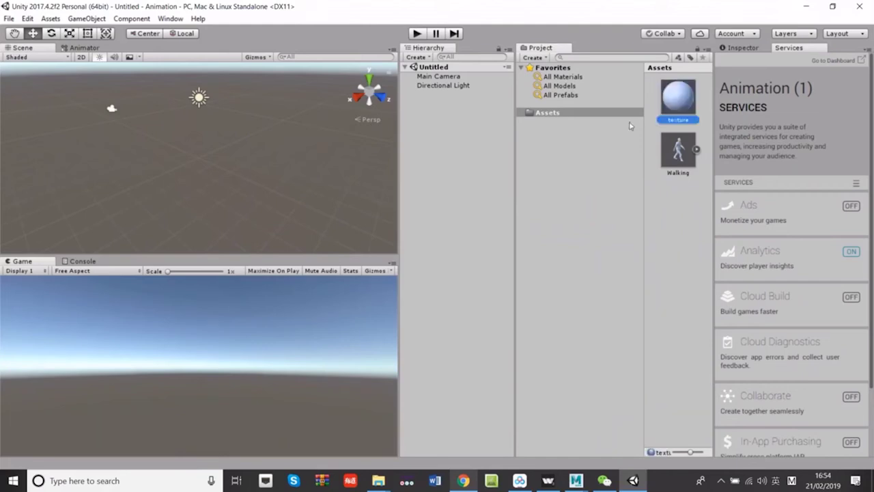
{"action": "left_click", "coordinate": [744, 48]}
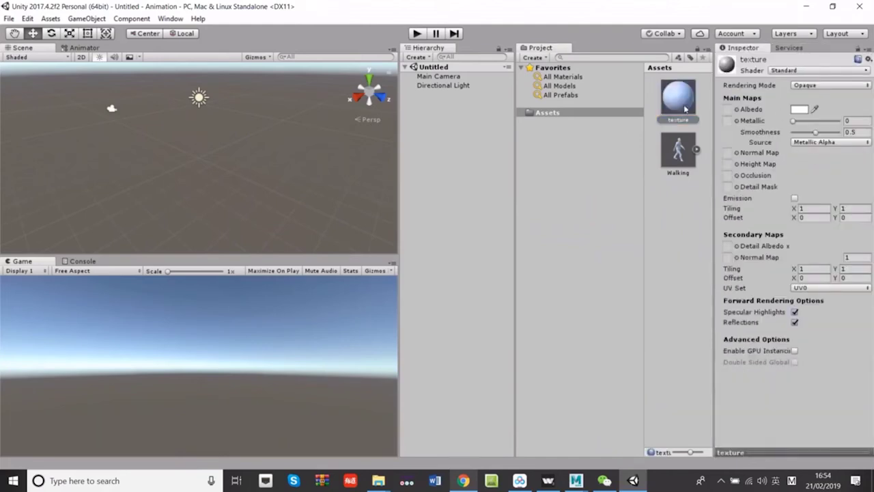
- Import the Texture image from the Winterscool\Done folder into the Unity project's Assets folder
{"action": "mouse_move", "coordinate": [371, 485]}
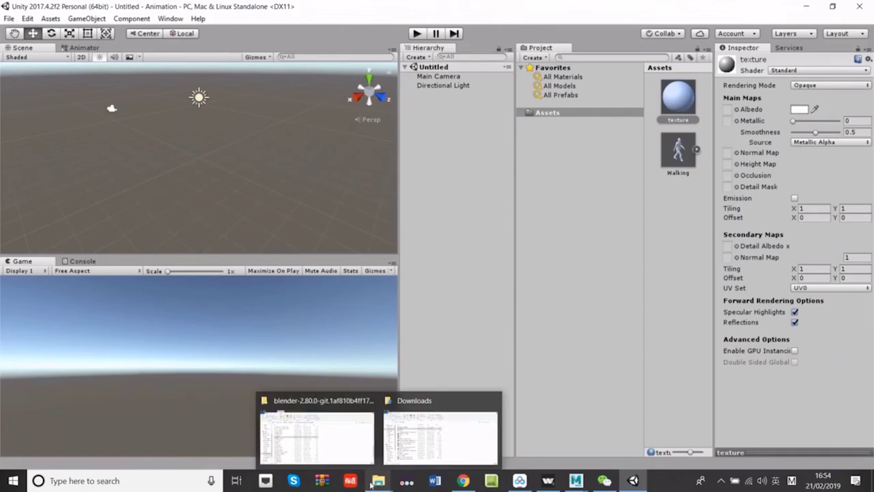
{"action": "mouse_move", "coordinate": [371, 446]}
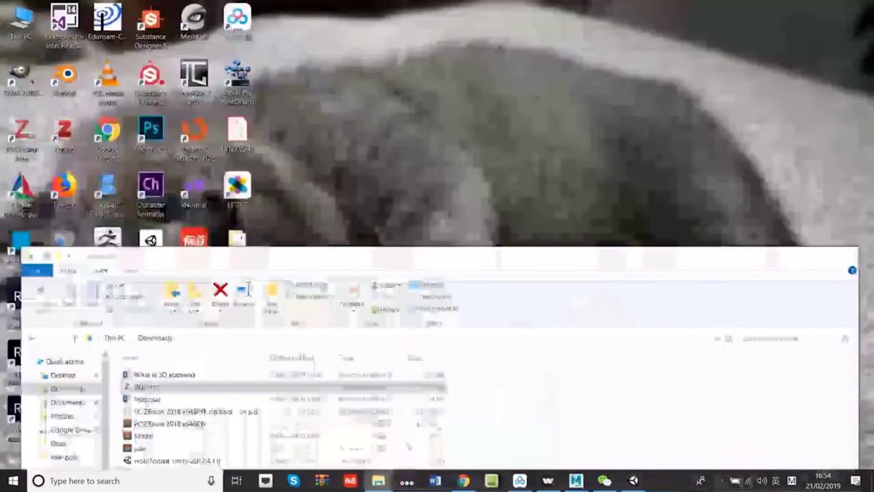
{"action": "left_click", "coordinate": [441, 437]}
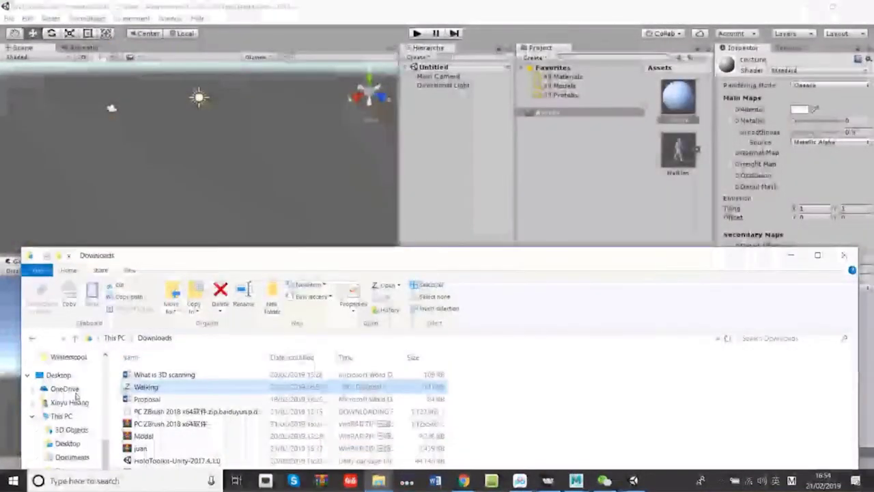
{"action": "scroll", "coordinate": [73, 388], "scroll_direction": "down", "scroll_amount": 2}
{"action": "left_click", "coordinate": [68, 370]}
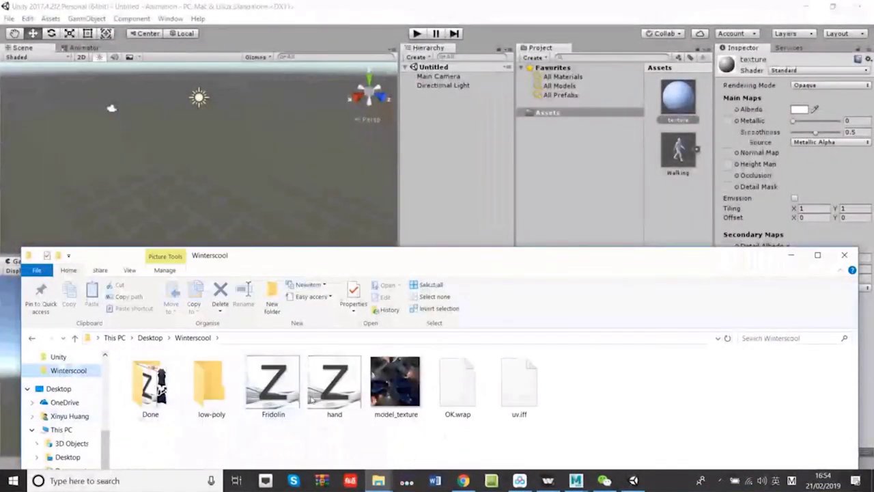
{"action": "double_click", "coordinate": [152, 386]}
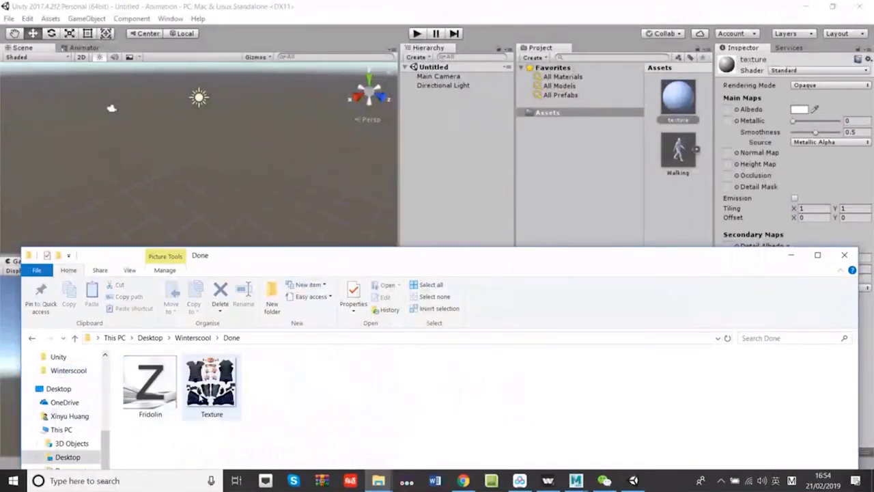
{"action": "left_click_drag", "start_coordinate": [207, 398], "coordinate": [790, 254]}
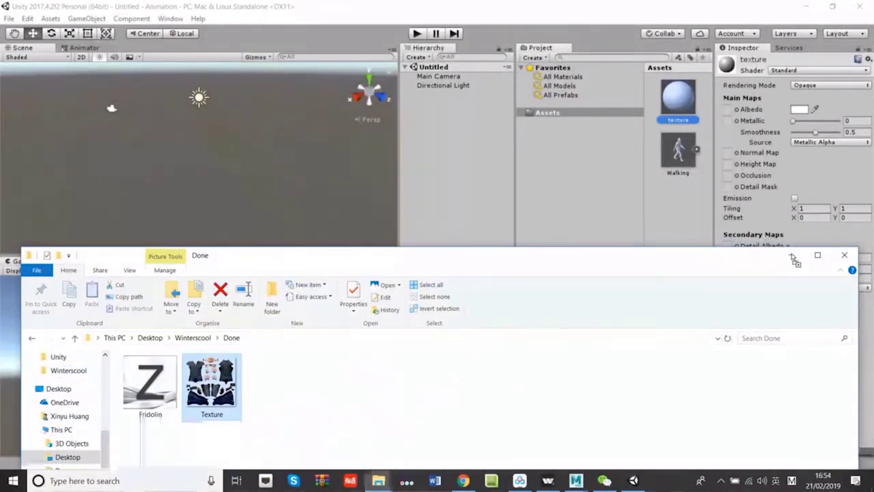
{"action": "left_click", "coordinate": [791, 255]}
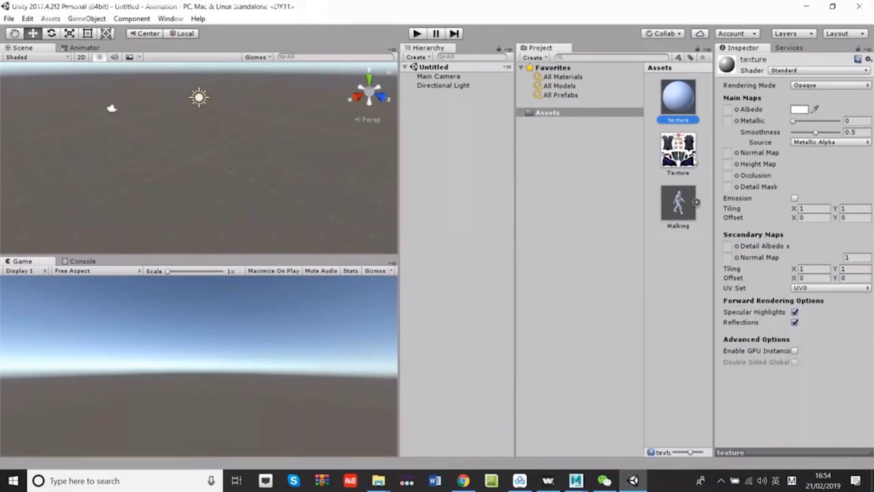
- Assign the Texture image from the Assets folder as the Albedo map of the texture material
{"action": "left_click", "coordinate": [718, 141]}
{"action": "left_click_drag", "start_coordinate": [719, 141], "coordinate": [741, 114]}
{"action": "left_click", "coordinate": [683, 205]}
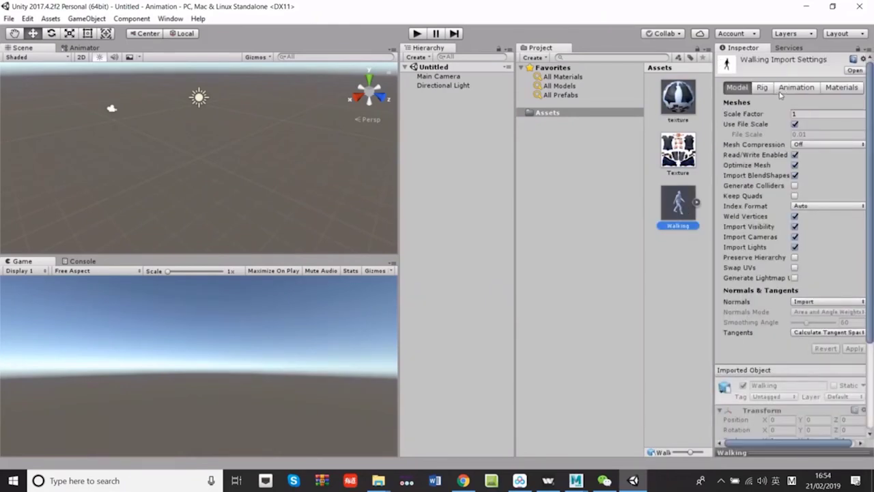
{"action": "left_click", "coordinate": [677, 102]}
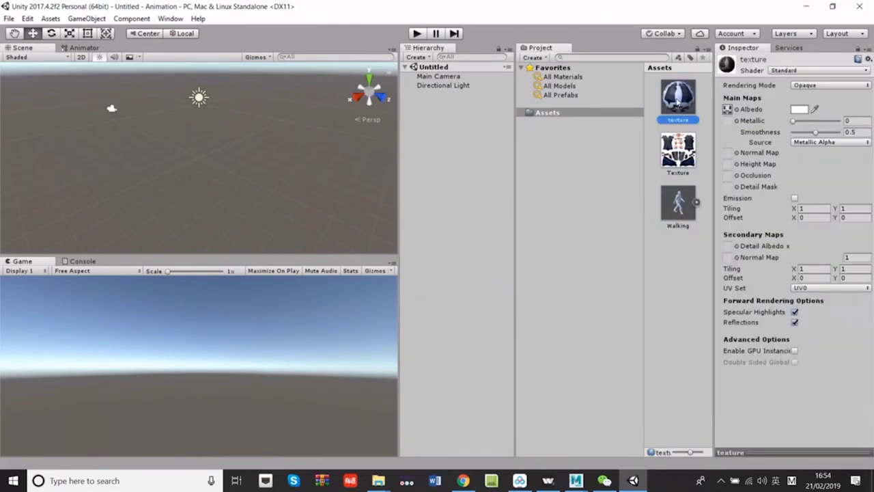
{"action": "left_click_drag", "start_coordinate": [660, 142], "coordinate": [728, 111]}
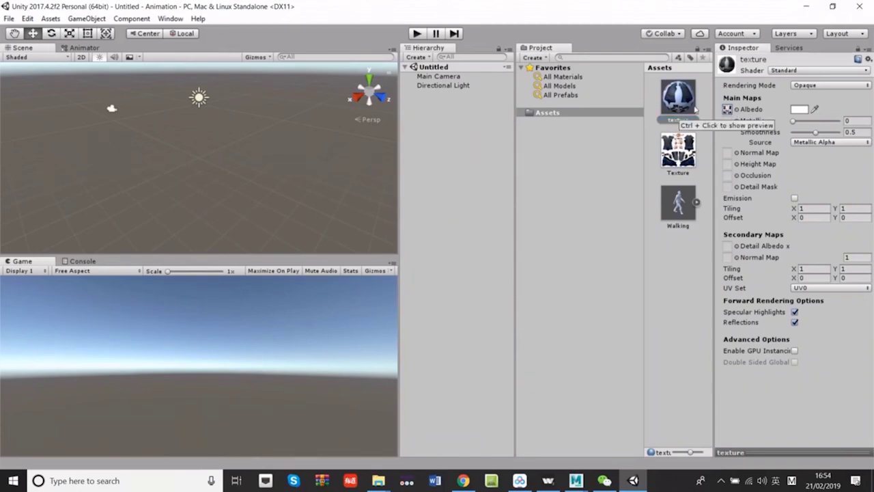
- Set the Walking model's rig animation type to Humanoid and apply the import settings
{"action": "left_click", "coordinate": [676, 208]}
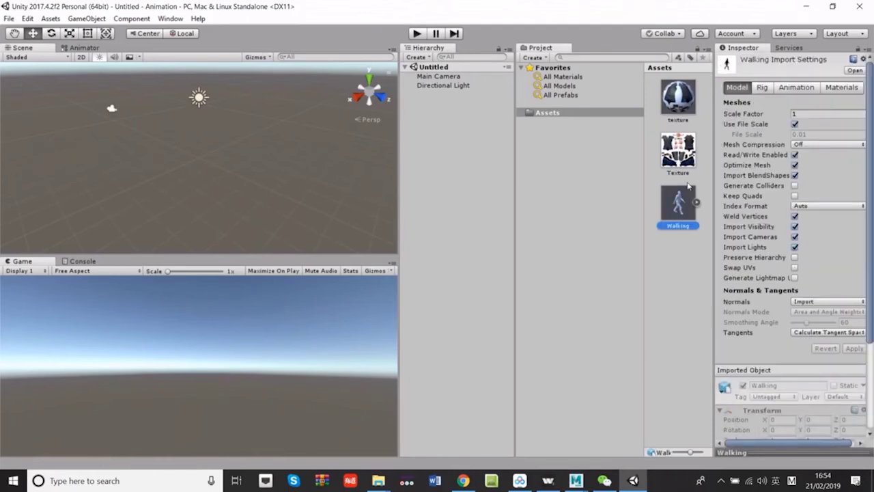
{"action": "left_click", "coordinate": [763, 87]}
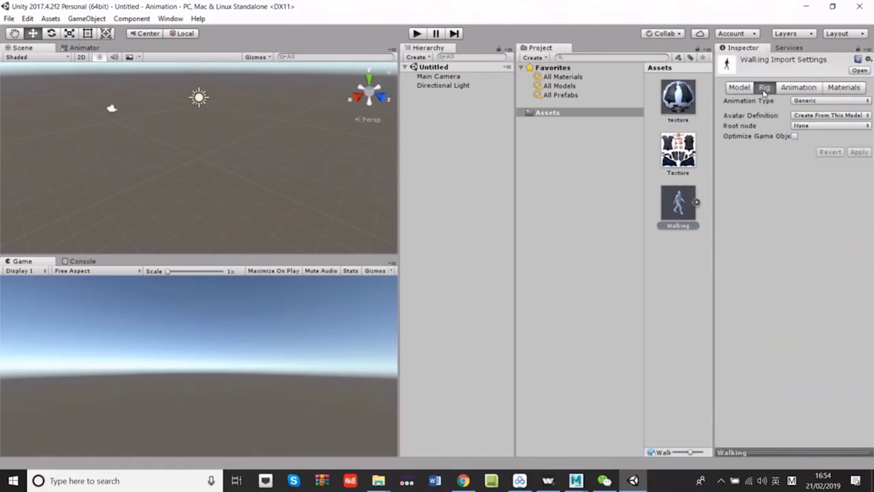
{"action": "left_click", "coordinate": [821, 100]}
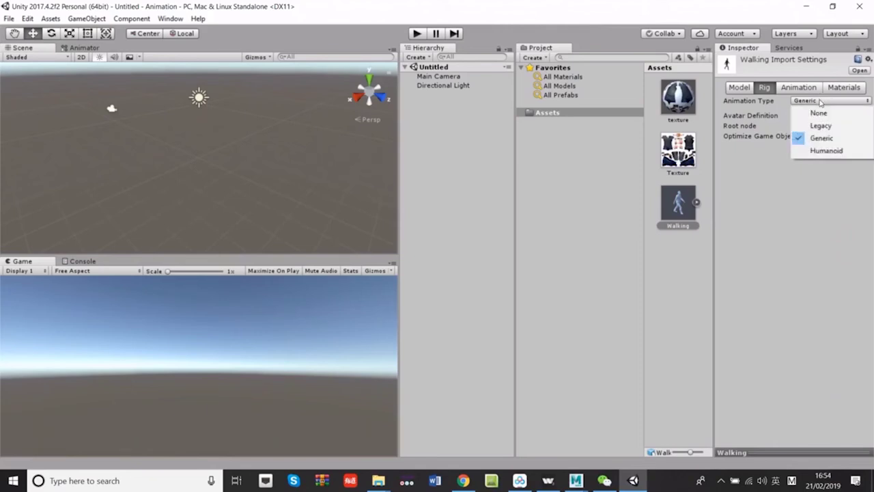
{"action": "left_click", "coordinate": [827, 151]}
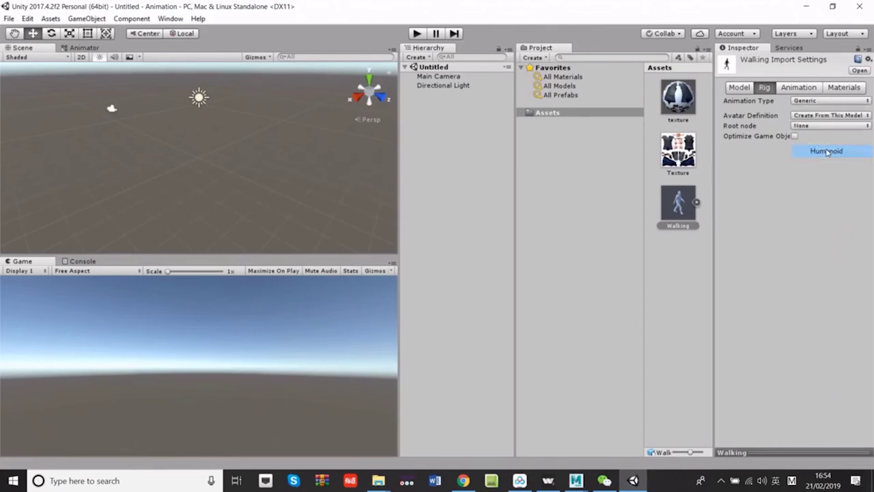
{"action": "left_click", "coordinate": [859, 176]}
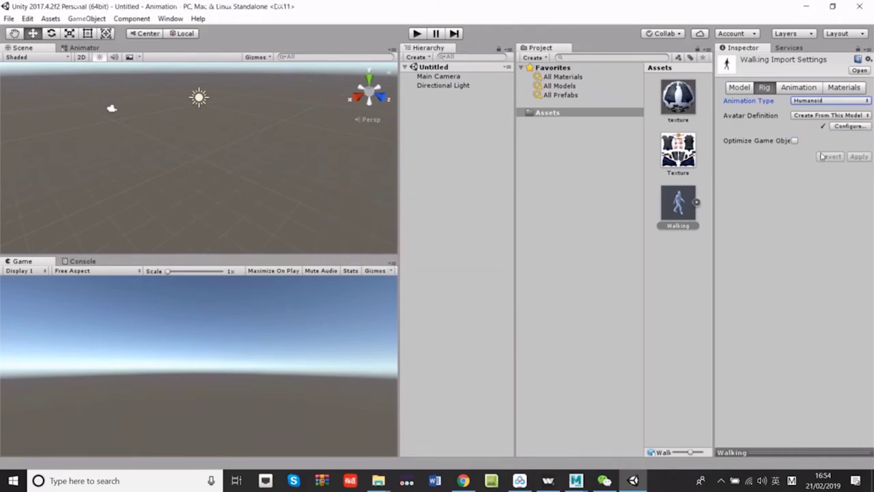
- Remap the Walking model's unnamed embedded material to the texture material and apply the import settings
{"action": "left_click", "coordinate": [850, 89]}
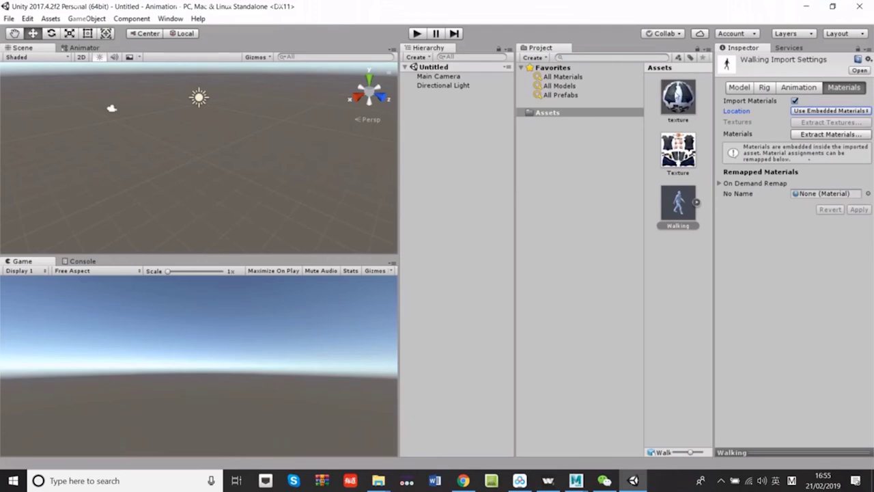
{"action": "left_click", "coordinate": [677, 100]}
{"action": "left_click_drag", "start_coordinate": [707, 148], "coordinate": [812, 196]}
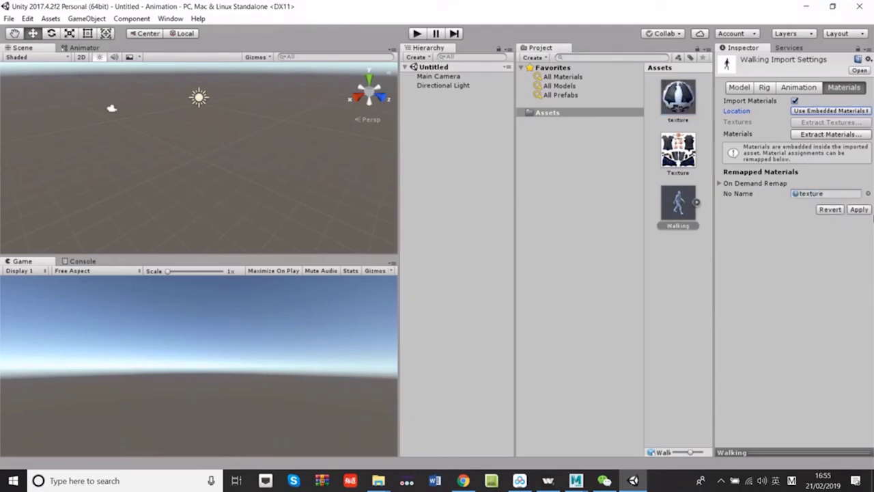
{"action": "left_click", "coordinate": [859, 211]}
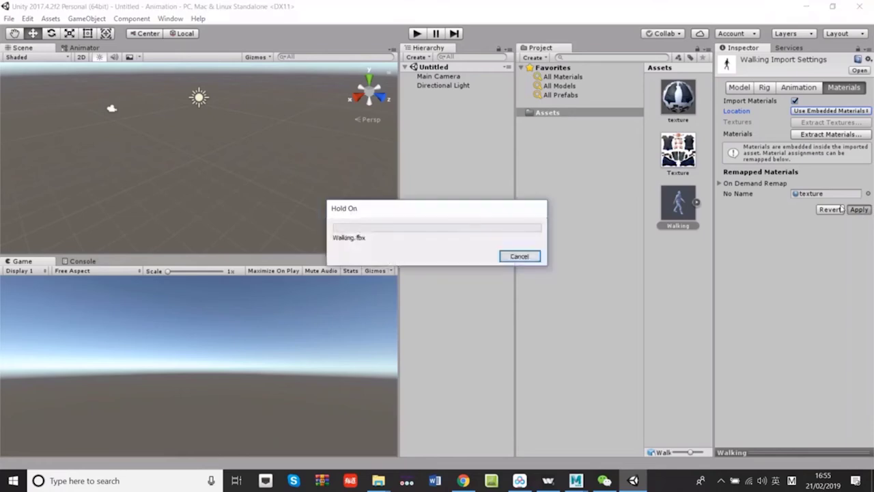
{"action": "left_click", "coordinate": [690, 266]}
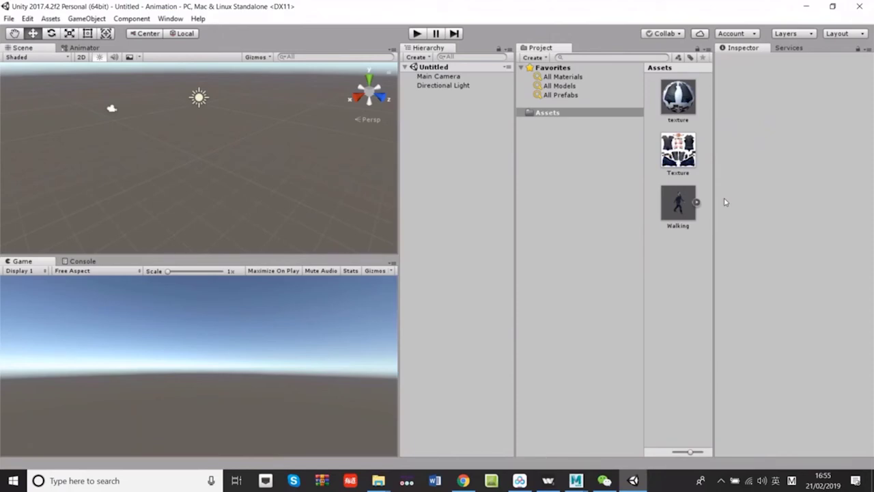
{"action": "left_click", "coordinate": [612, 239]}
{"action": "right_click", "coordinate": [679, 260]}
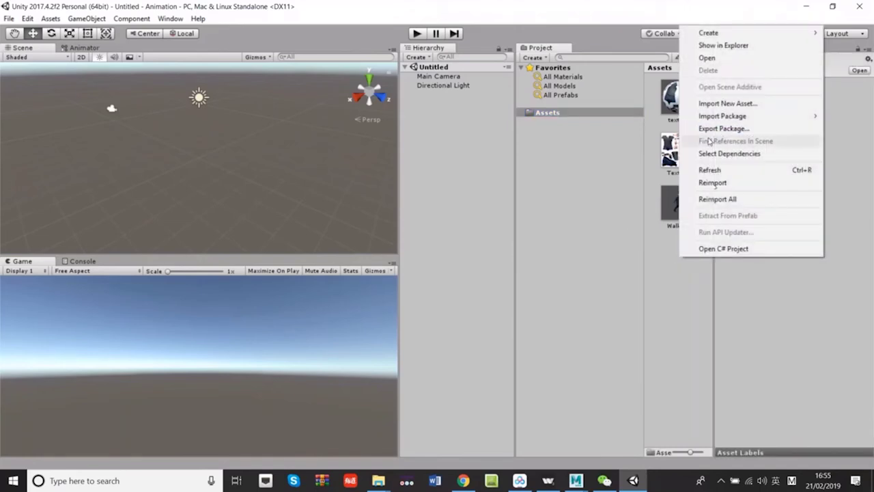
{"action": "left_click", "coordinate": [659, 293]}
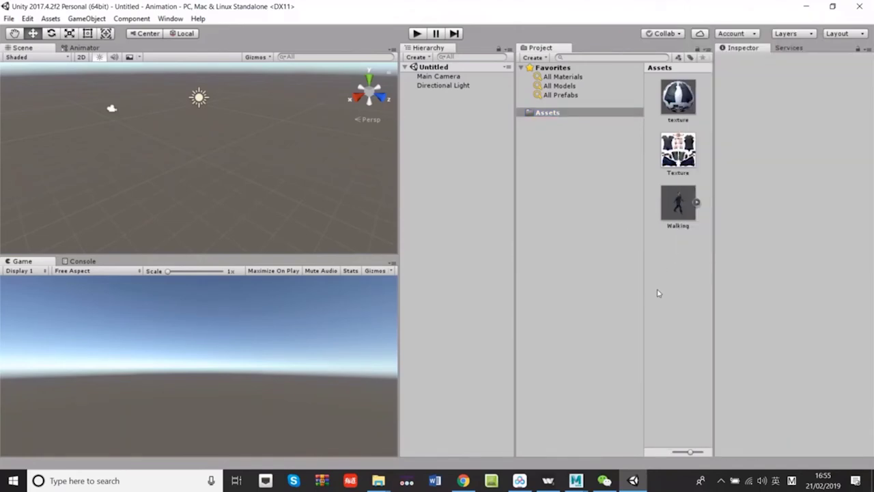
- Place the Walking model from the Assets folder in the scene and inspect the textured character up close
{"action": "left_click", "coordinate": [679, 209]}
{"action": "left_click_drag", "start_coordinate": [673, 195], "coordinate": [438, 130]}
{"action": "left_click_drag", "start_coordinate": [288, 123], "coordinate": [288, 122]}
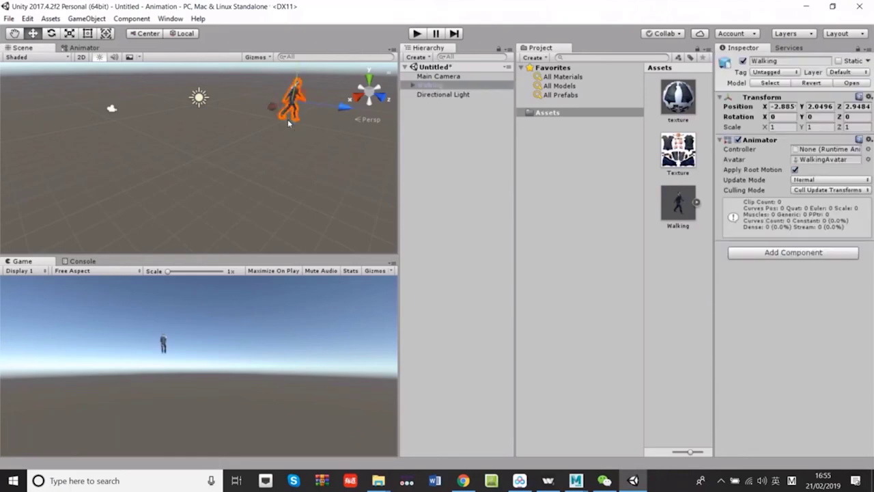
{"action": "left_click_drag", "start_coordinate": [321, 167], "coordinate": [244, 189], "text": "alt"}
{"action": "scroll", "coordinate": [239, 198], "scroll_direction": "up", "scroll_amount": 4}
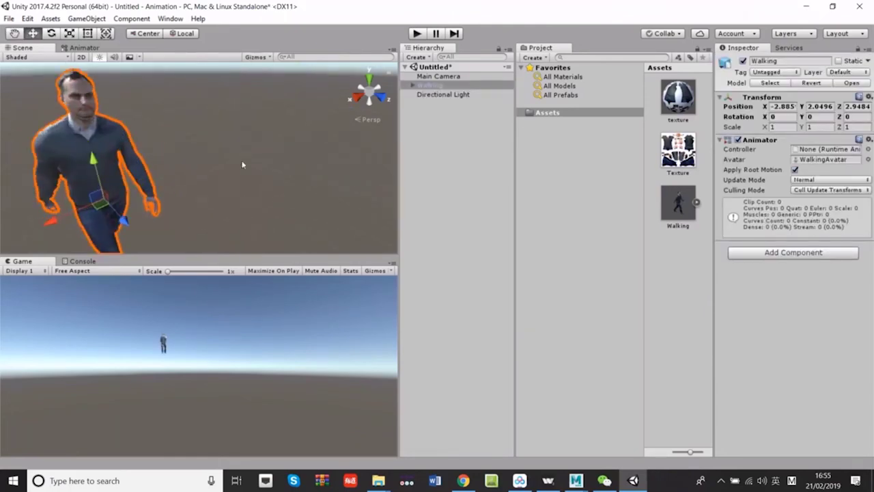
{"action": "scroll", "coordinate": [244, 164], "scroll_direction": "down", "scroll_amount": 2}
- Move the Main Camera up and closer to the character, to about Y 4.09 and Z -3.15
{"action": "left_click", "coordinate": [472, 76]}
{"action": "scroll", "coordinate": [189, 151], "scroll_direction": "down", "scroll_amount": 4}
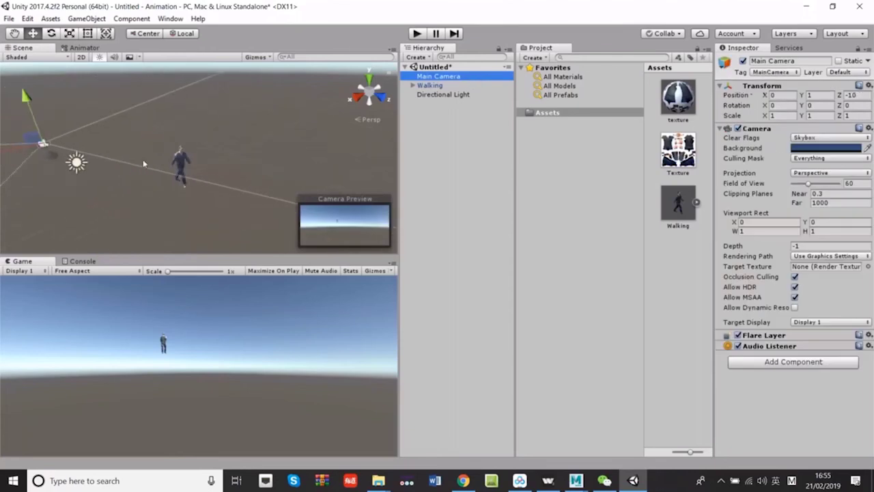
{"action": "left_click", "coordinate": [181, 163]}
{"action": "left_click", "coordinate": [44, 145], "text": "shift"}
{"action": "scroll", "coordinate": [46, 160], "scroll_direction": "down", "scroll_amount": 2}
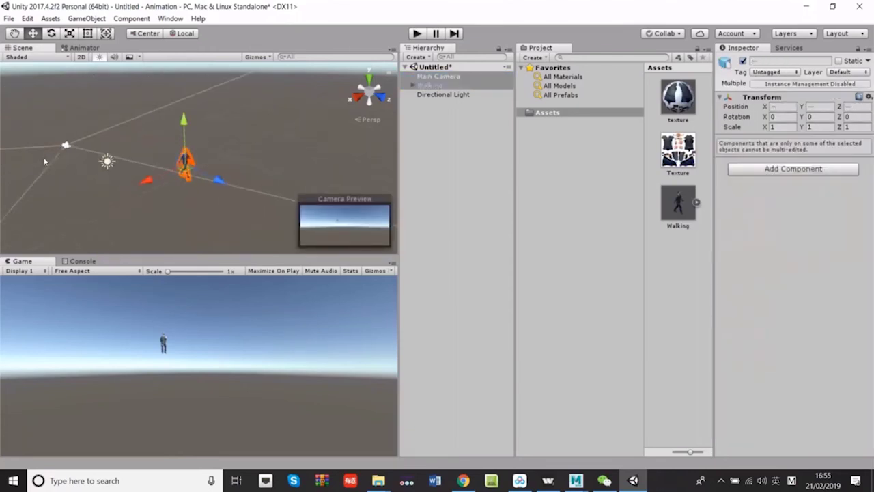
{"action": "scroll", "coordinate": [68, 156], "scroll_direction": "down", "scroll_amount": 2}
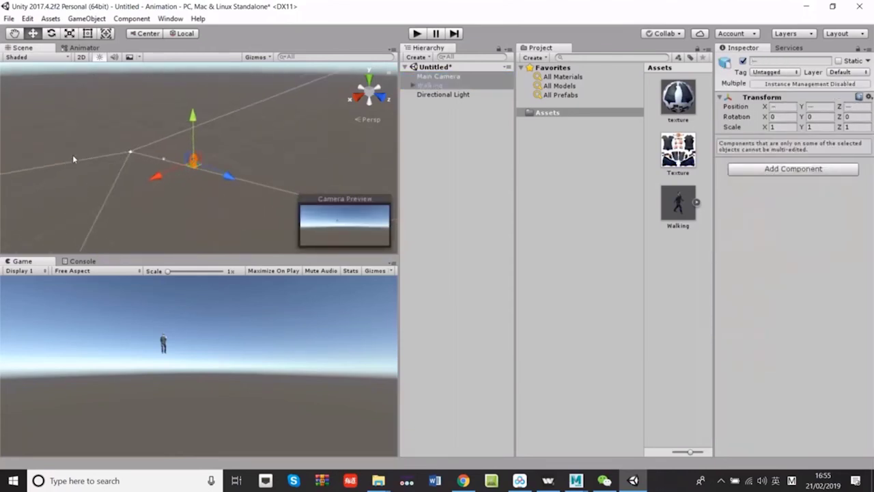
{"action": "left_click", "coordinate": [134, 154]}
{"action": "left_click_drag", "start_coordinate": [156, 164], "coordinate": [171, 137]}
{"action": "scroll", "coordinate": [170, 132], "scroll_direction": "up", "scroll_amount": 2}
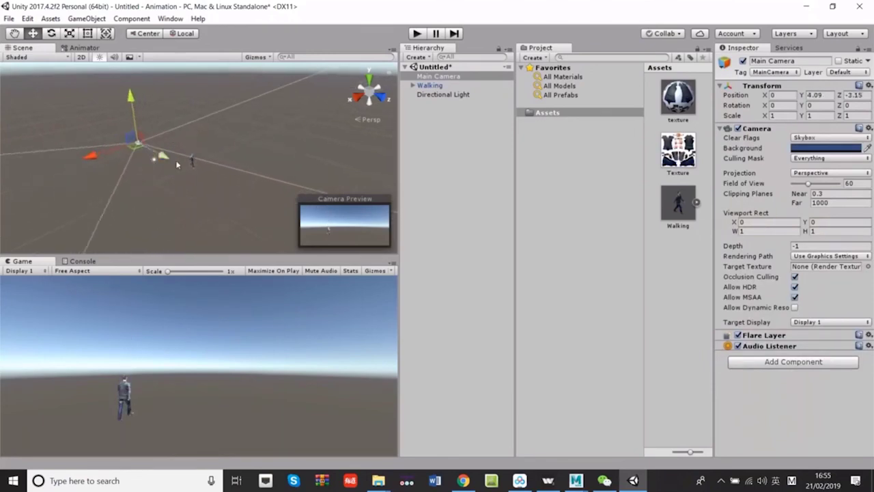
- Create a cube under the Main Camera and scale it into a flat floor slab of about 22.73 × 0.69 × 22.73
{"action": "right_click", "coordinate": [431, 146]}
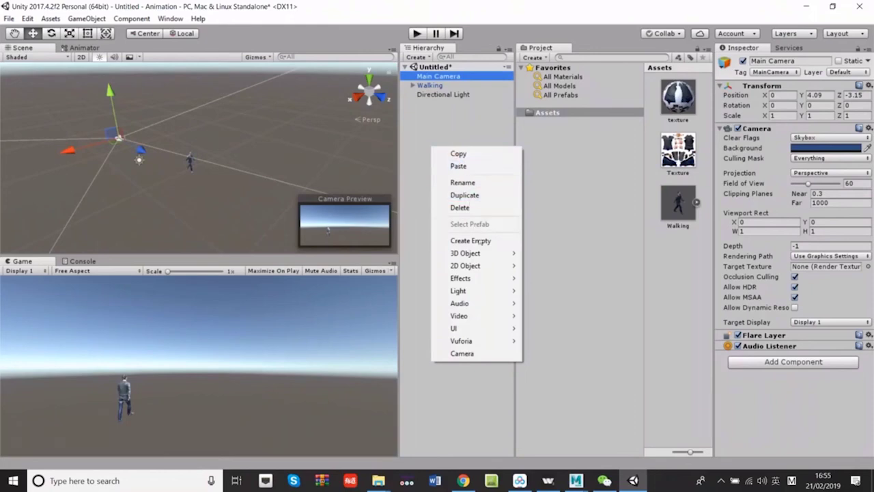
{"action": "mouse_move", "coordinate": [484, 257]}
{"action": "left_click", "coordinate": [547, 254]}
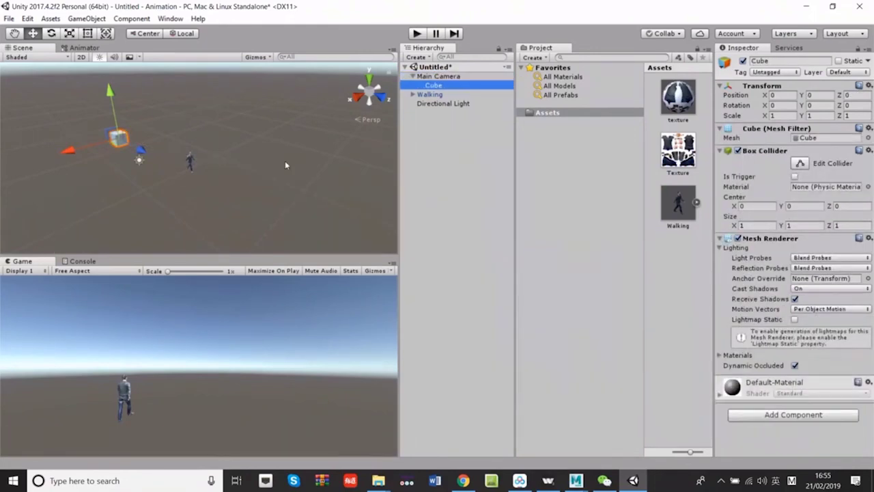
{"action": "key", "text": "r"}
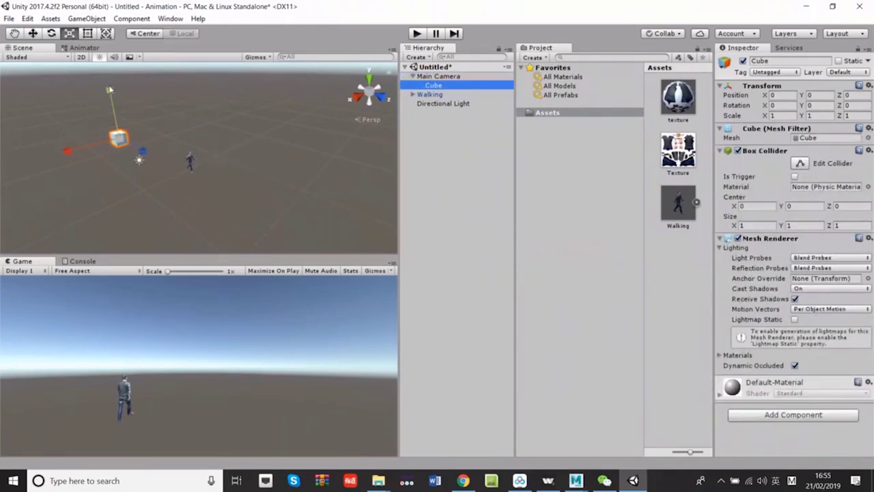
{"action": "left_click_drag", "start_coordinate": [110, 90], "coordinate": [2, 119]}
{"action": "left_click_drag", "start_coordinate": [111, 89], "coordinate": [127, 140]}
- Move the floor cube under the character's feet and forward, to about Y -2.4 and Z 12.44 relative to the camera
{"action": "key", "text": "w"}
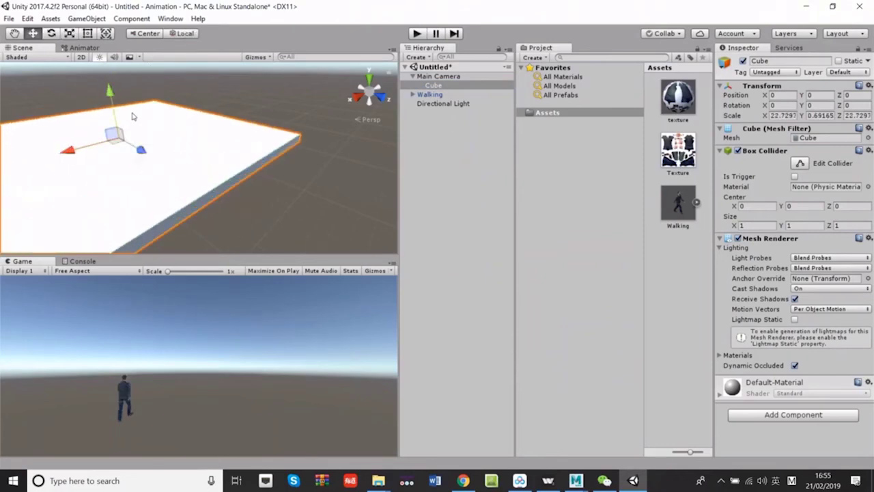
{"action": "left_click_drag", "start_coordinate": [111, 88], "coordinate": [128, 135]}
{"action": "scroll", "coordinate": [219, 204], "scroll_direction": "up", "scroll_amount": 6}
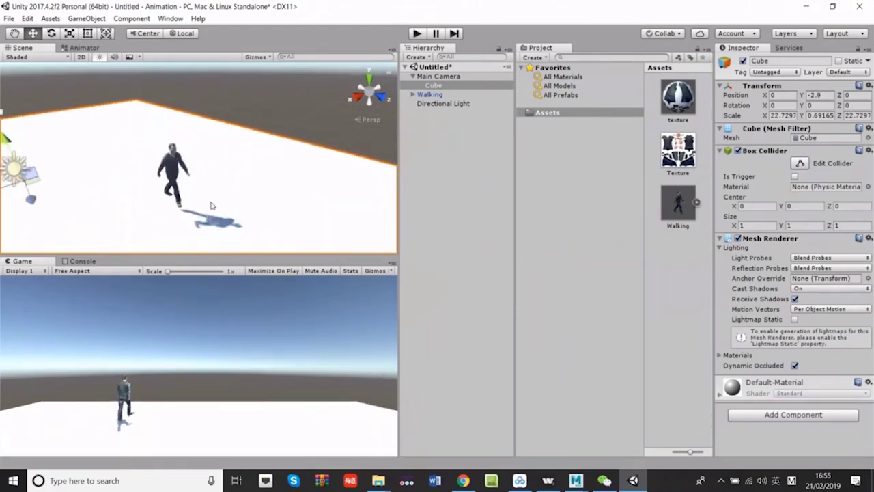
{"action": "right_click_drag", "start_coordinate": [234, 130], "coordinate": [54, 116]}
{"action": "left_click_drag", "start_coordinate": [53, 76], "coordinate": [73, 71]}
{"action": "right_click_drag", "start_coordinate": [73, 71], "coordinate": [205, 130]}
{"action": "left_click_drag", "start_coordinate": [205, 130], "coordinate": [130, 198]}
{"action": "left_click_drag", "start_coordinate": [271, 205], "coordinate": [271, 188], "text": "alt"}
- Move the Main Camera forward to about Z -1.56, and unparent the floor cube from it to the scene's top level
{"action": "left_click", "coordinate": [133, 118]}
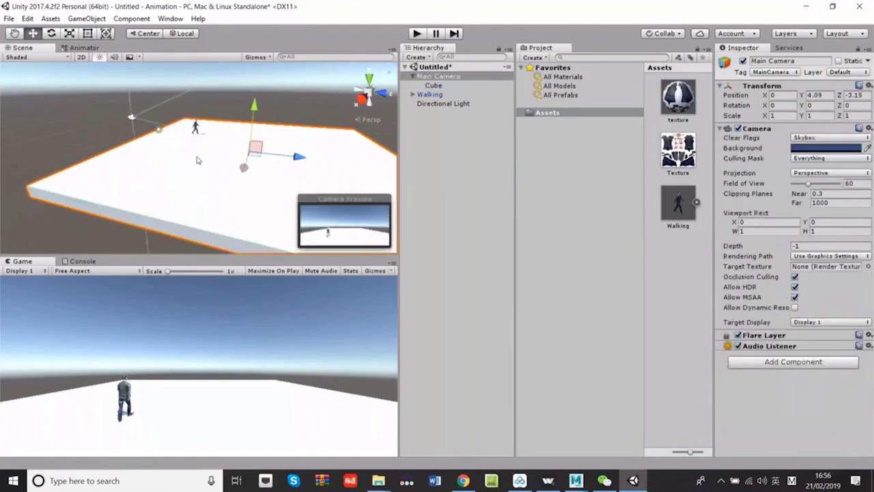
{"action": "left_click_drag", "start_coordinate": [293, 156], "coordinate": [316, 156]}
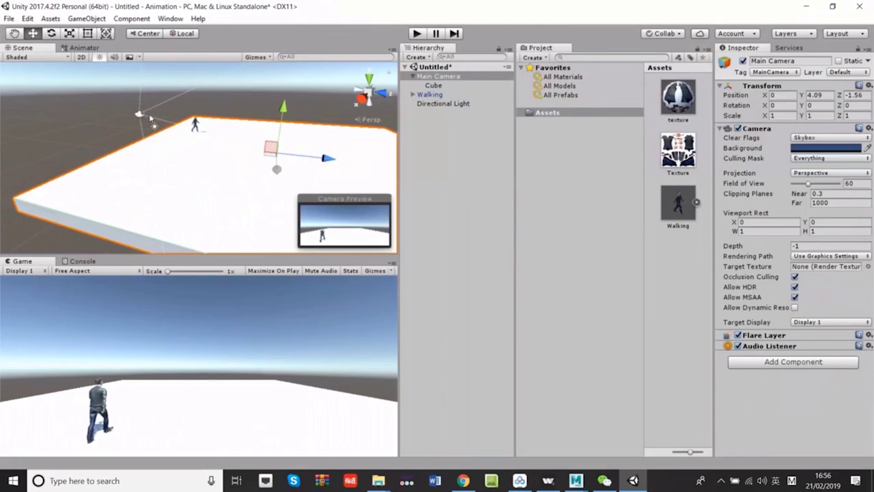
{"action": "left_click", "coordinate": [452, 140]}
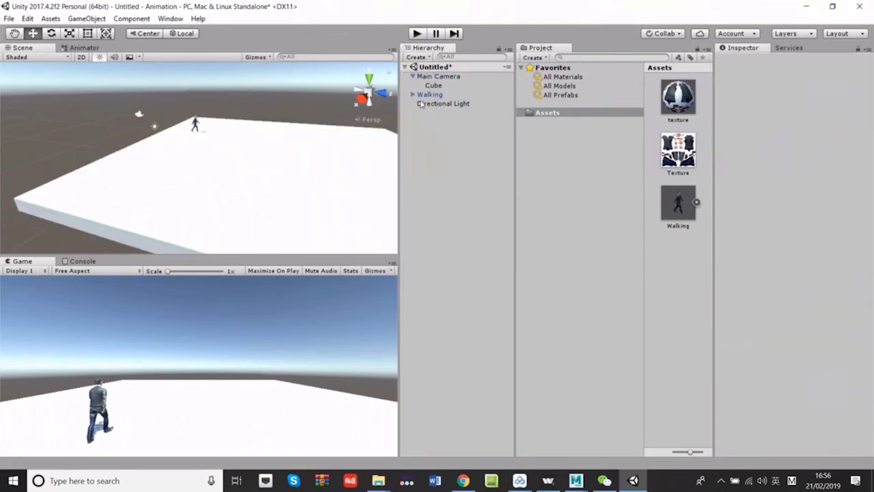
{"action": "left_click", "coordinate": [433, 85]}
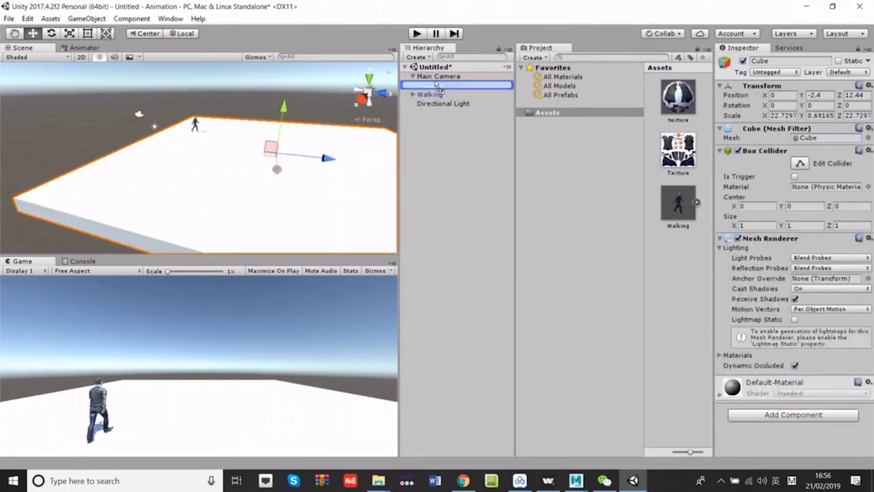
{"action": "left_click_drag", "start_coordinate": [434, 77], "coordinate": [435, 68]}
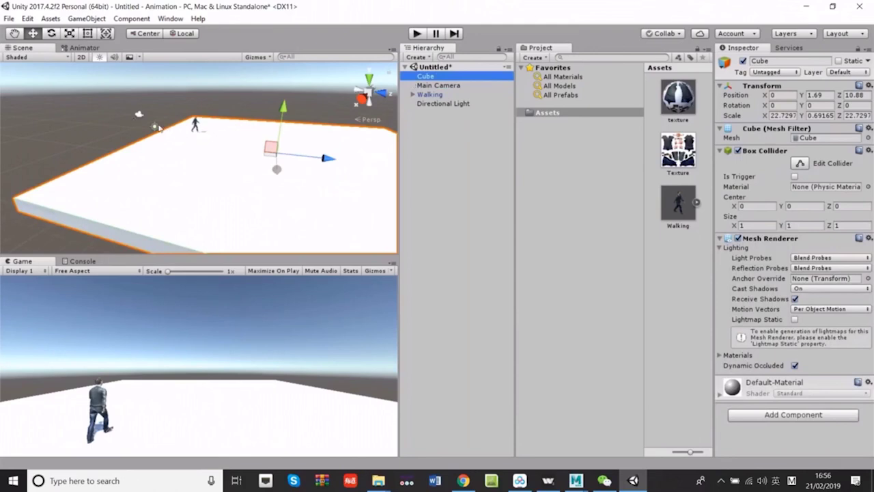
- Position the Main Camera directly behind the character, at about X -3.02, Y 3.15, Z 0.11
{"action": "left_click", "coordinate": [141, 115]}
{"action": "left_click_drag", "start_coordinate": [179, 117], "coordinate": [191, 115]}
{"action": "left_click_drag", "start_coordinate": [152, 69], "coordinate": [152, 79]}
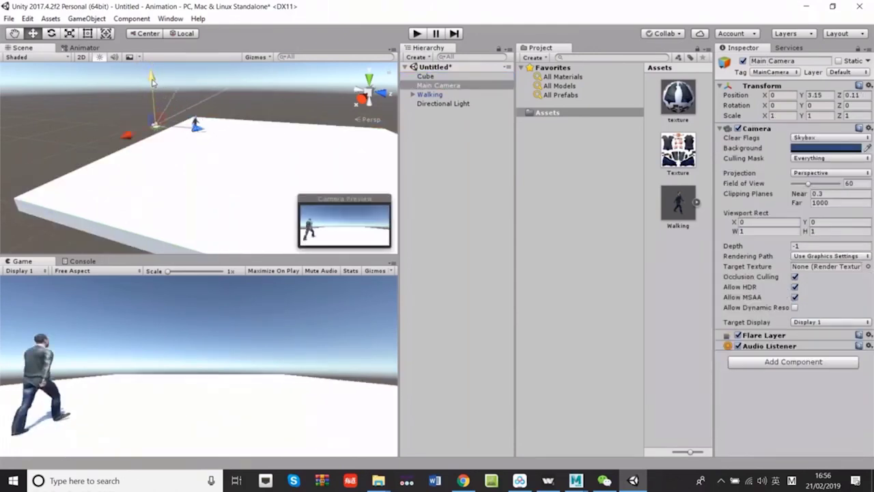
{"action": "left_click_drag", "start_coordinate": [287, 167], "coordinate": [97, 183], "text": "alt"}
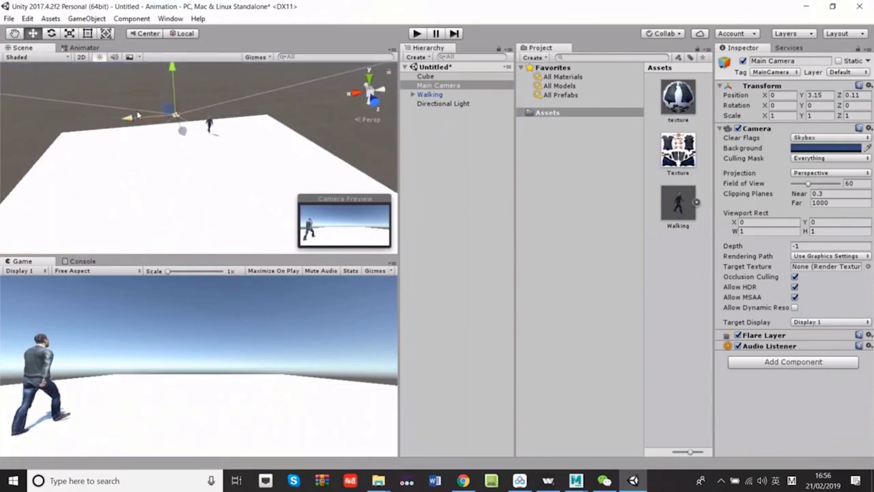
{"action": "left_click_drag", "start_coordinate": [136, 117], "coordinate": [162, 118]}
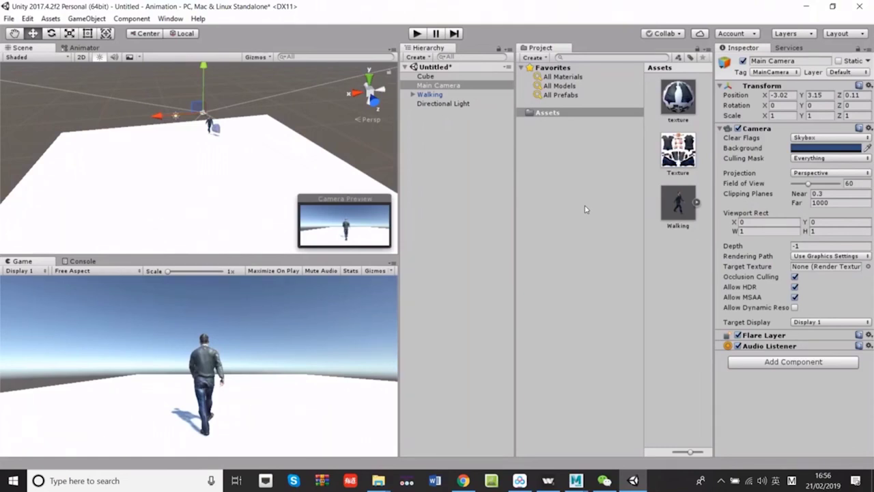
- Create an Animator Controller named "play" in the project's Assets folder
{"action": "right_click", "coordinate": [679, 259]}
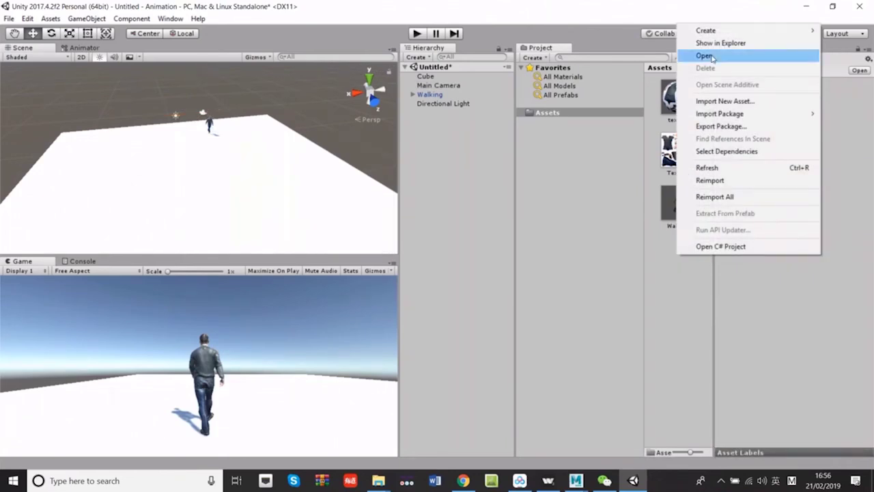
{"action": "mouse_move", "coordinate": [711, 32]}
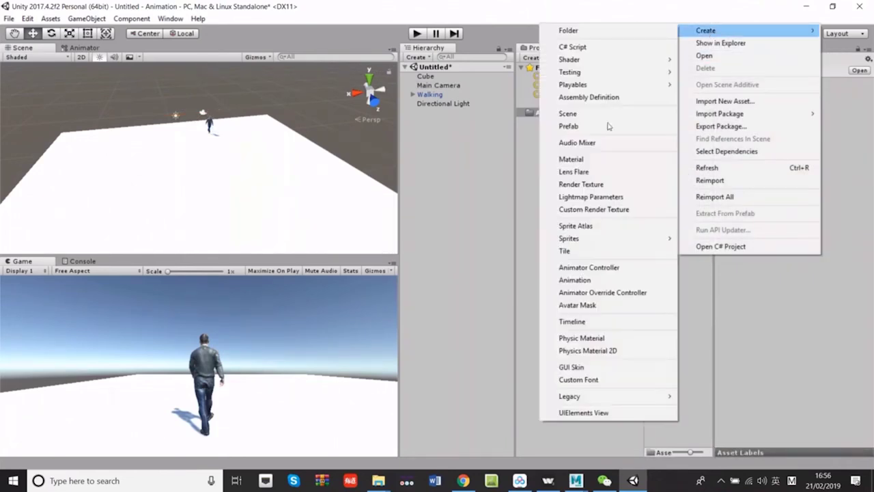
{"action": "left_click", "coordinate": [600, 268]}
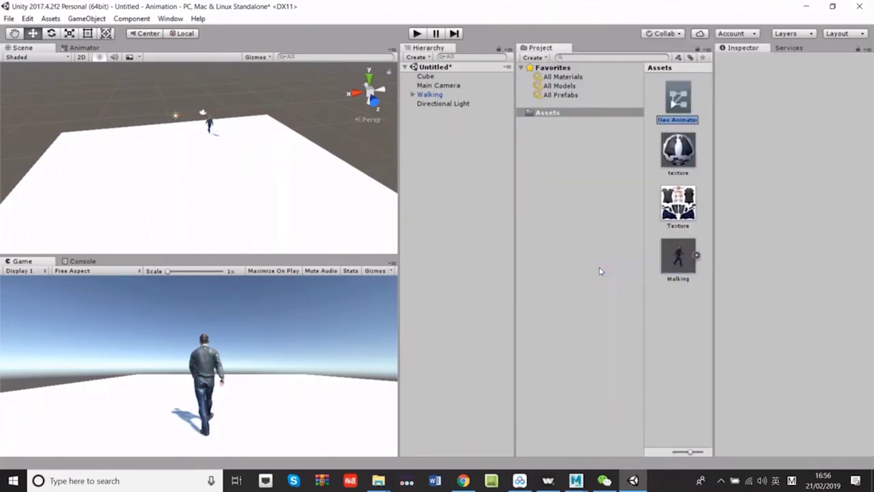
{"action": "key", "text": "BackSpace"}
{"action": "type", "text": "play"}
{"action": "key", "text": "Return"}
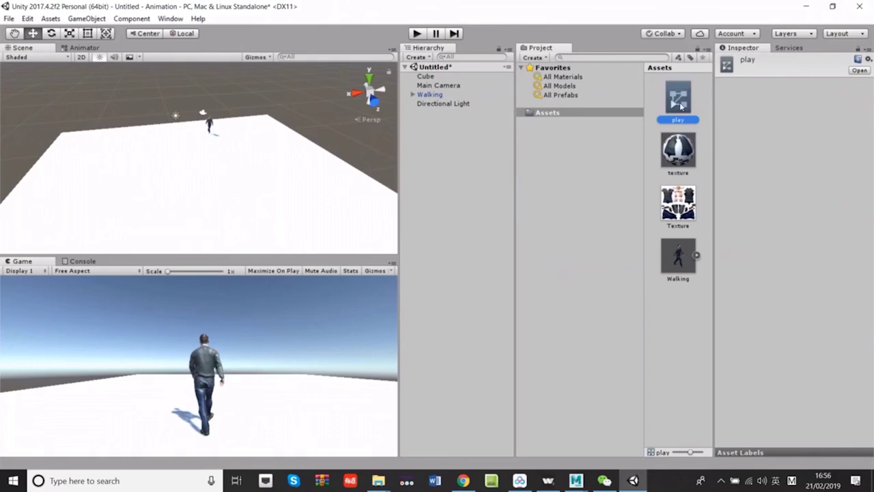
- Open the play controller and add the Walking model's mixamo.com clip as a state below Entry
{"action": "double_click", "coordinate": [679, 103]}
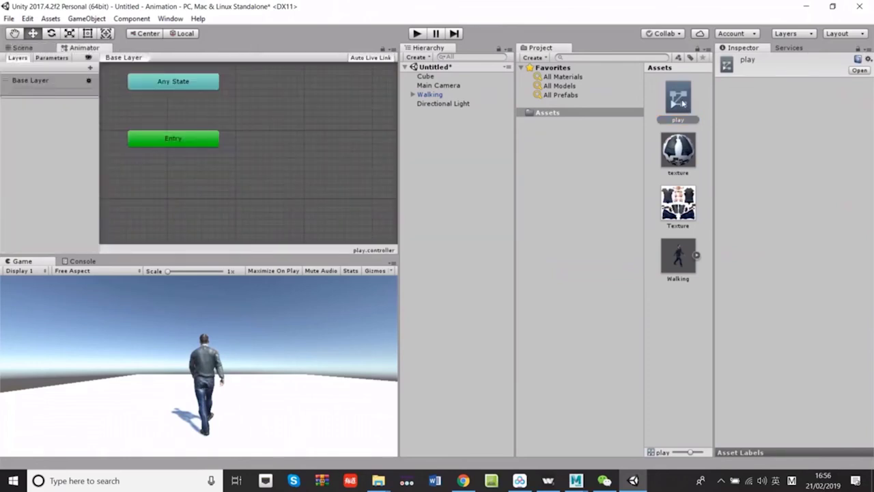
{"action": "left_click", "coordinate": [697, 257]}
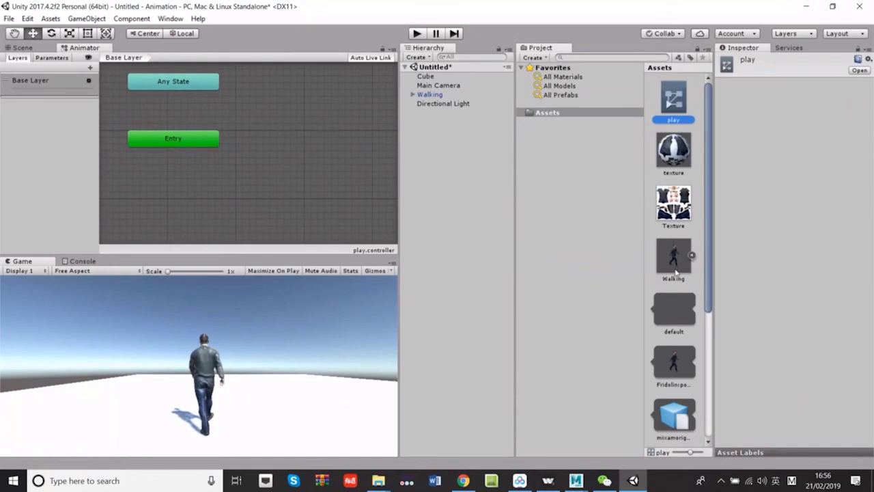
{"action": "scroll", "coordinate": [675, 270], "scroll_direction": "down", "scroll_amount": 5}
{"action": "left_click", "coordinate": [675, 364]}
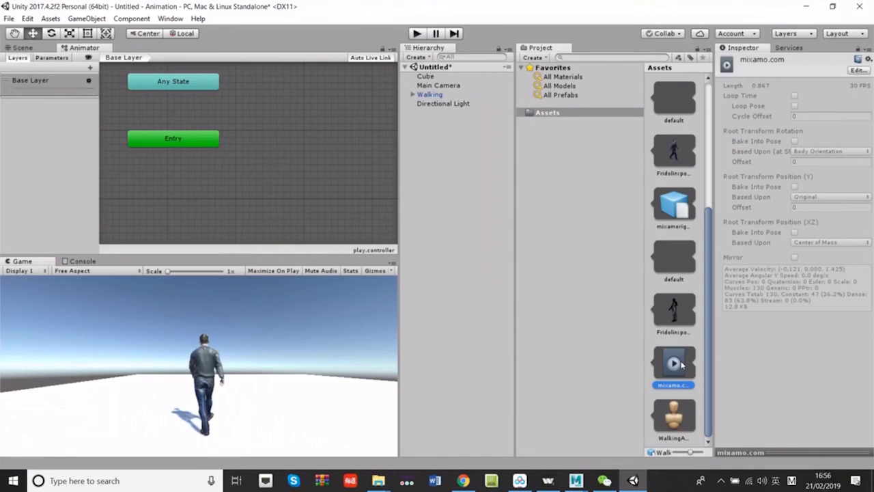
{"action": "left_click_drag", "start_coordinate": [681, 362], "coordinate": [237, 308]}
{"action": "left_click_drag", "start_coordinate": [164, 191], "coordinate": [144, 184]}
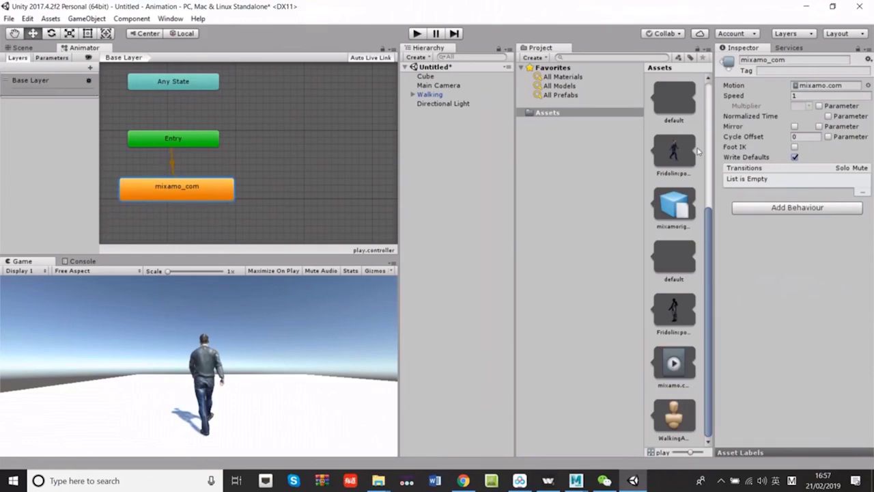
- Assign the play controller to the Animator component of the Walking character in the scene
{"action": "left_click", "coordinate": [444, 95]}
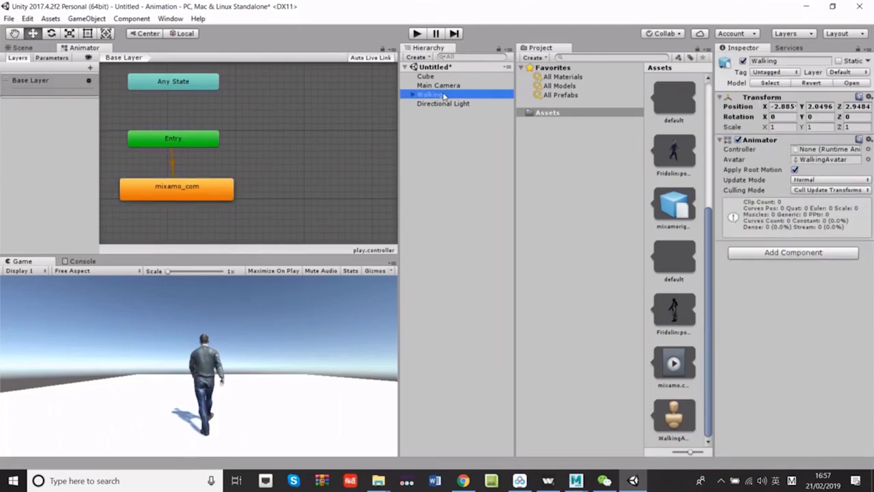
{"action": "left_click", "coordinate": [412, 96]}
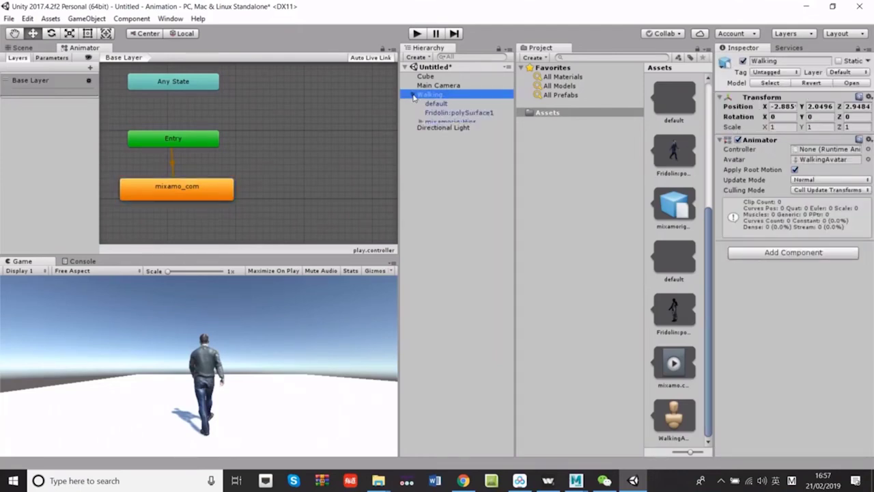
{"action": "left_click", "coordinate": [413, 95]}
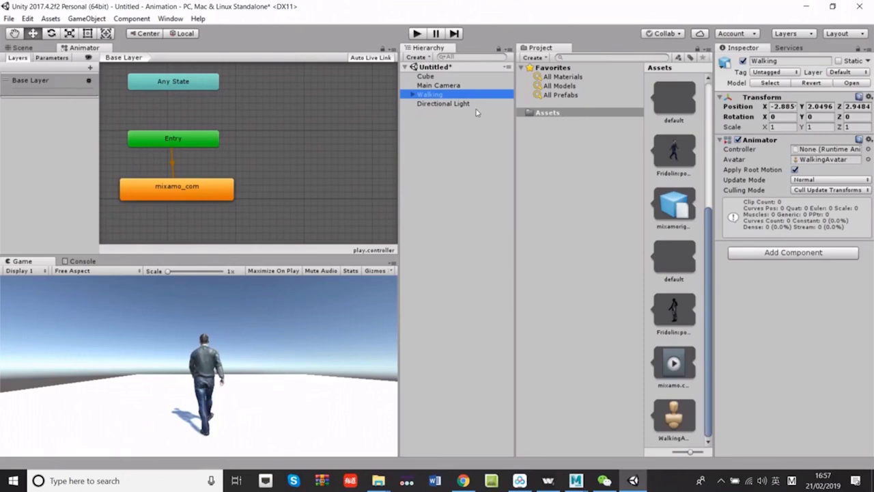
{"action": "scroll", "coordinate": [677, 173], "scroll_direction": "up", "scroll_amount": 4}
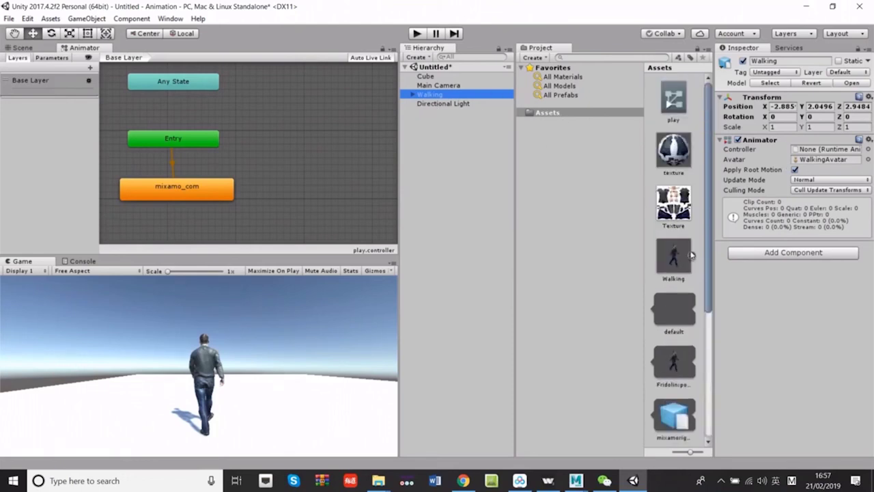
{"action": "left_click", "coordinate": [691, 255]}
{"action": "left_click_drag", "start_coordinate": [680, 95], "coordinate": [813, 154]}
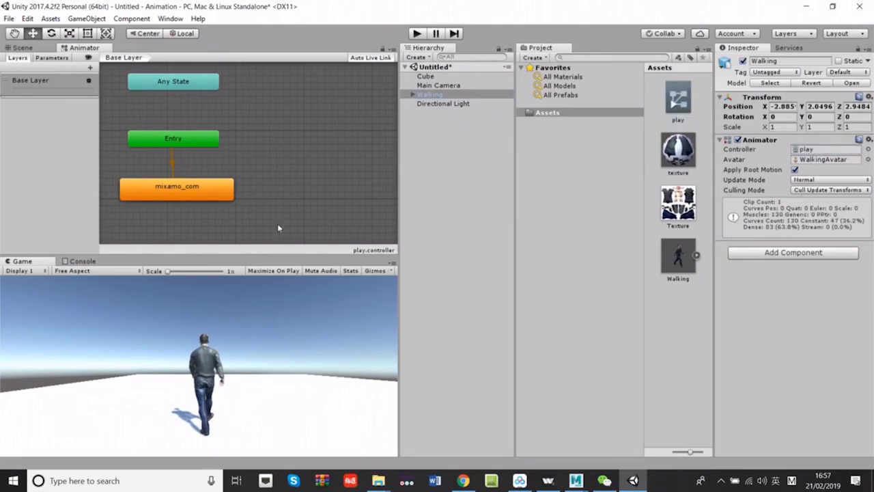
- Run the scene to test the walk animation, and check the settings of the mixamo_com state in the play controller
{"action": "left_click", "coordinate": [23, 47]}
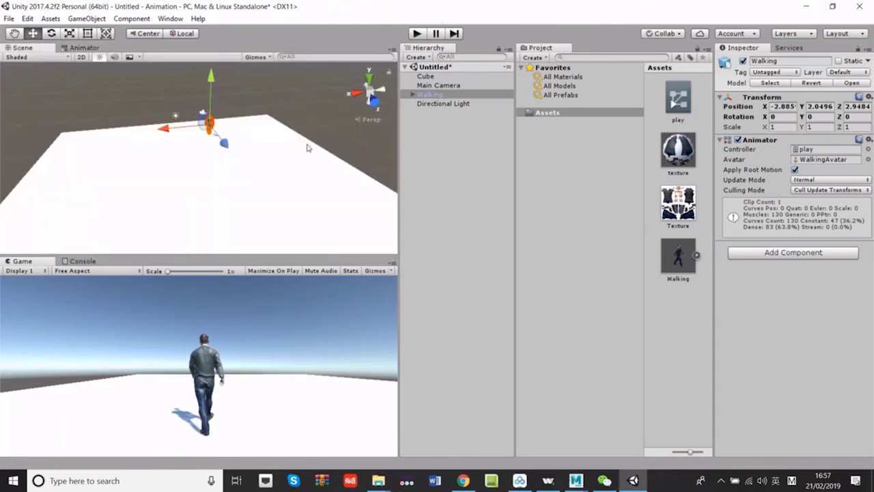
{"action": "left_click", "coordinate": [416, 33]}
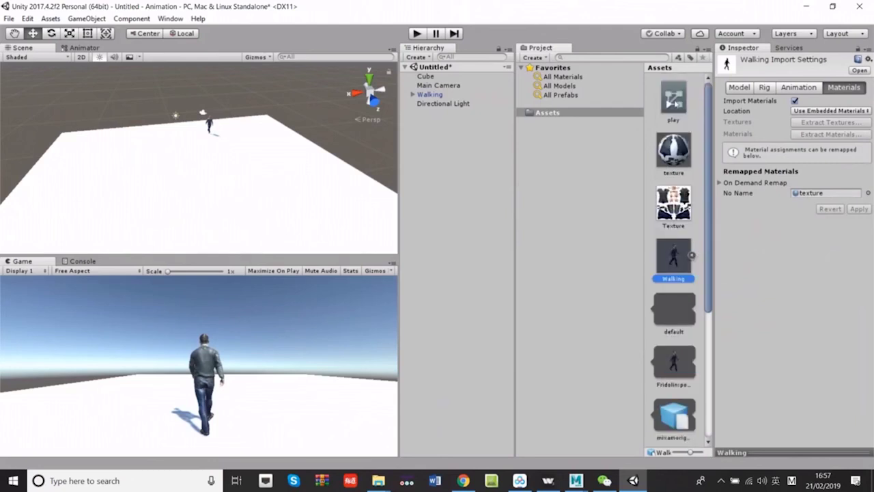
{"action": "left_click", "coordinate": [674, 99]}
{"action": "left_click", "coordinate": [87, 49]}
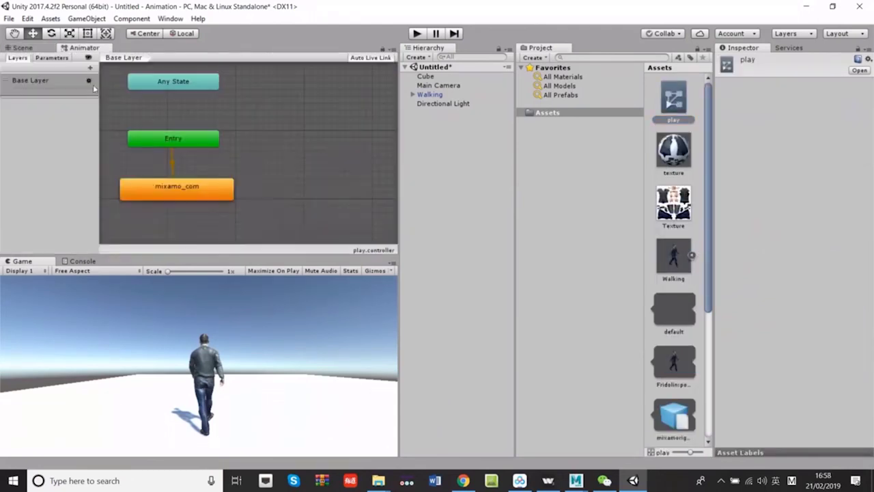
{"action": "left_click", "coordinate": [151, 186]}
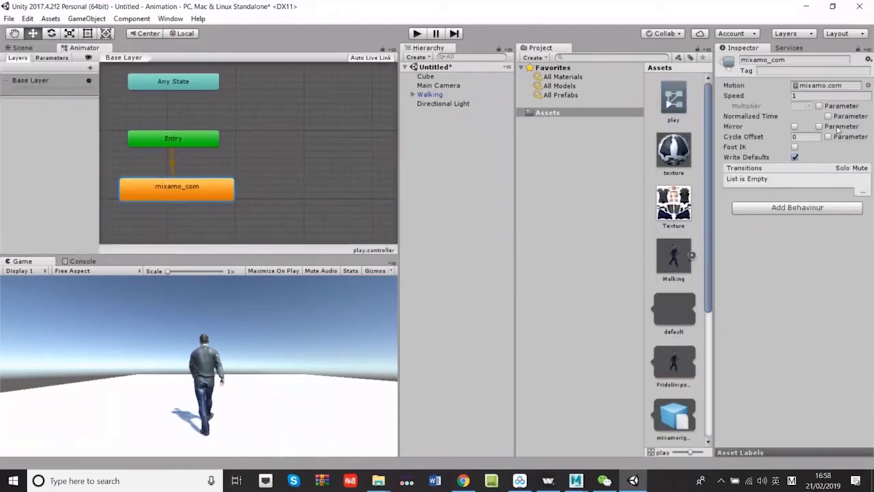
- Enable Loop Time for the mixamo.com clip in the Walking model's animation import settings
{"action": "left_click", "coordinate": [673, 254]}
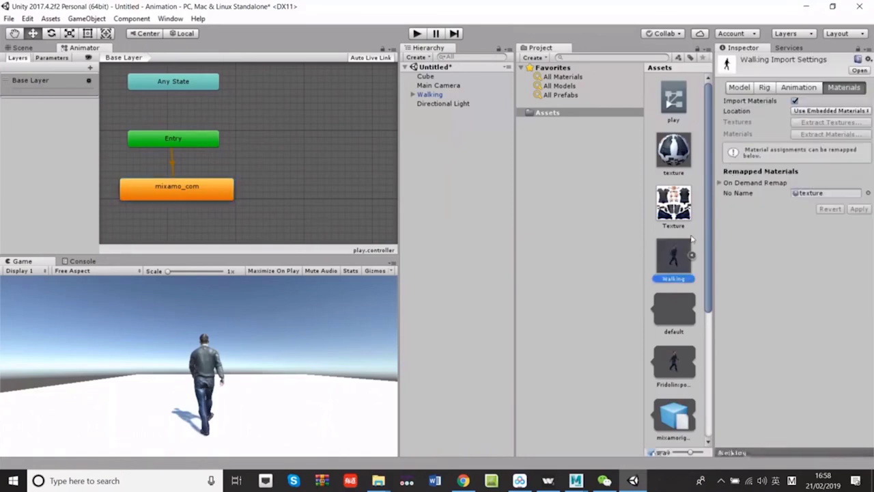
{"action": "left_click", "coordinate": [799, 87]}
{"action": "scroll", "coordinate": [798, 273], "scroll_direction": "down", "scroll_amount": 5}
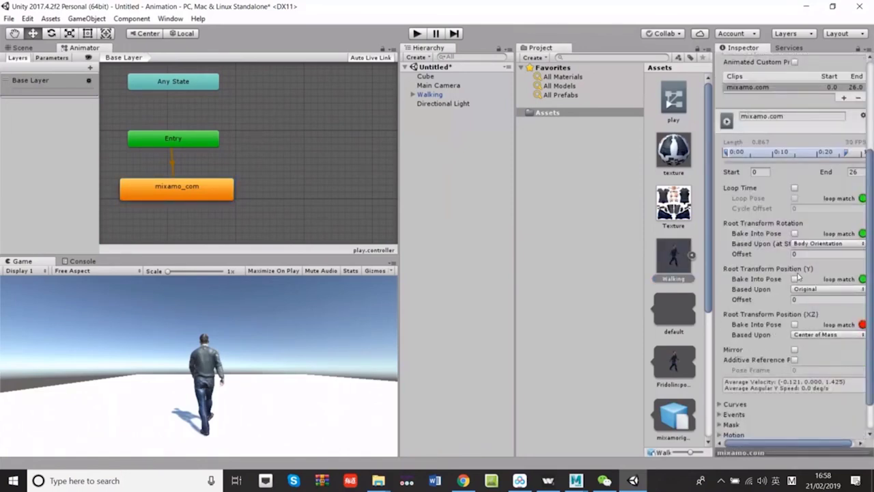
{"action": "left_click", "coordinate": [795, 189]}
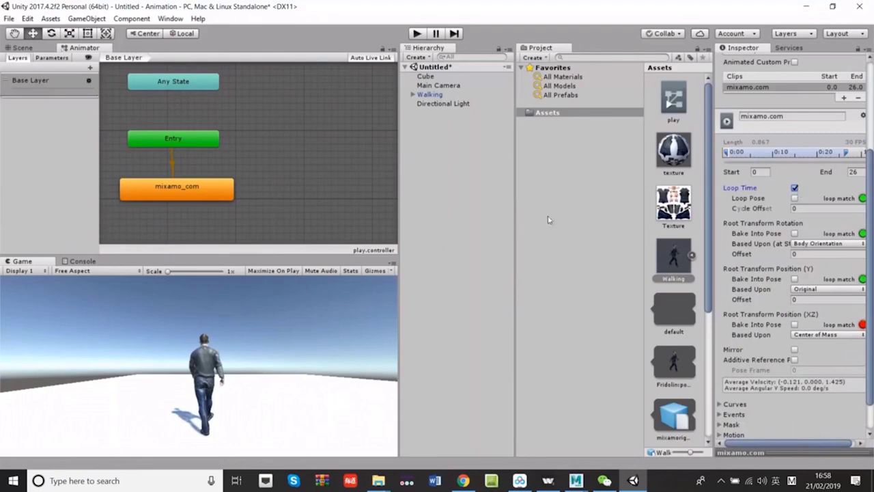
- Return to the scene view, run the scene again, and apply the pending import settings for Walking.fbx
{"action": "left_click", "coordinate": [11, 47]}
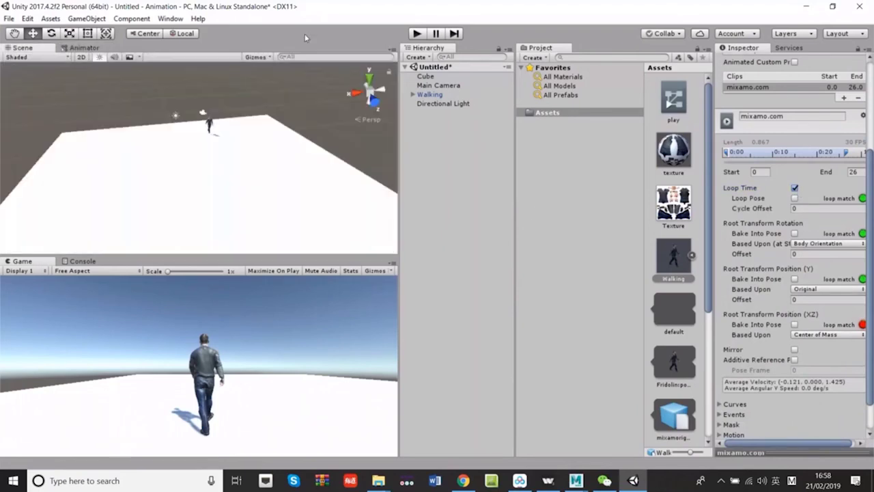
{"action": "left_click", "coordinate": [417, 33]}
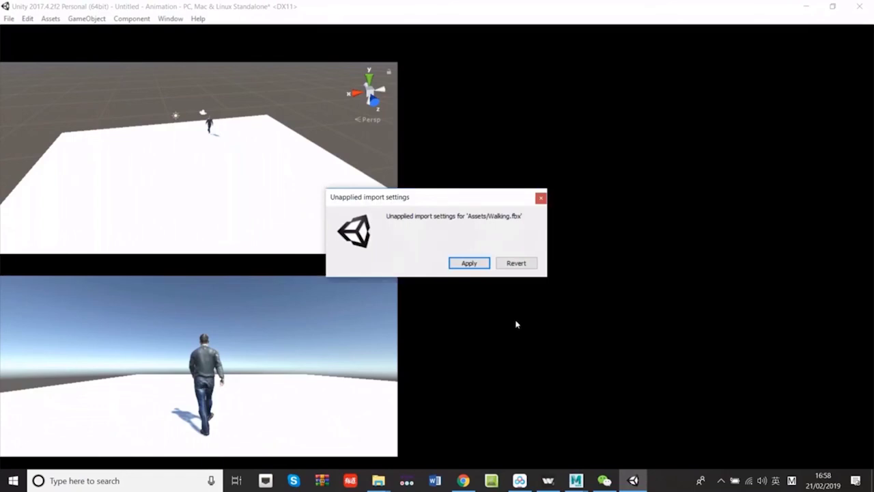
{"action": "left_click", "coordinate": [470, 264]}
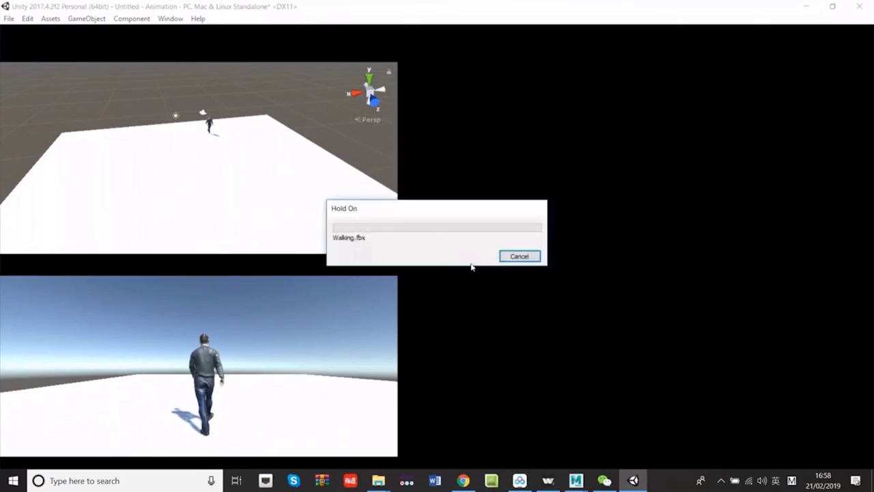